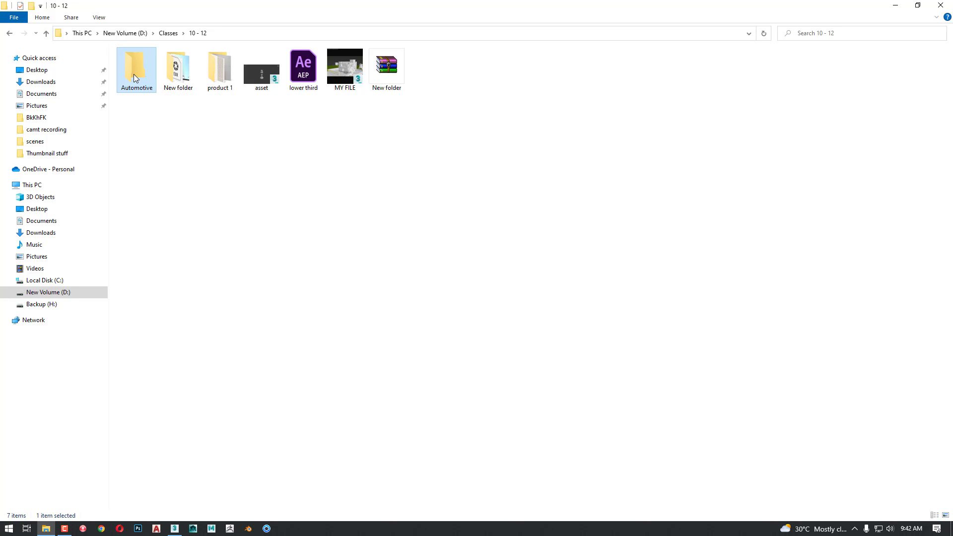
Open the Automotive folder inside Classes\10 - 12, then switch to 3ds Max
{"action": "double_click", "coordinate": [133, 74]}
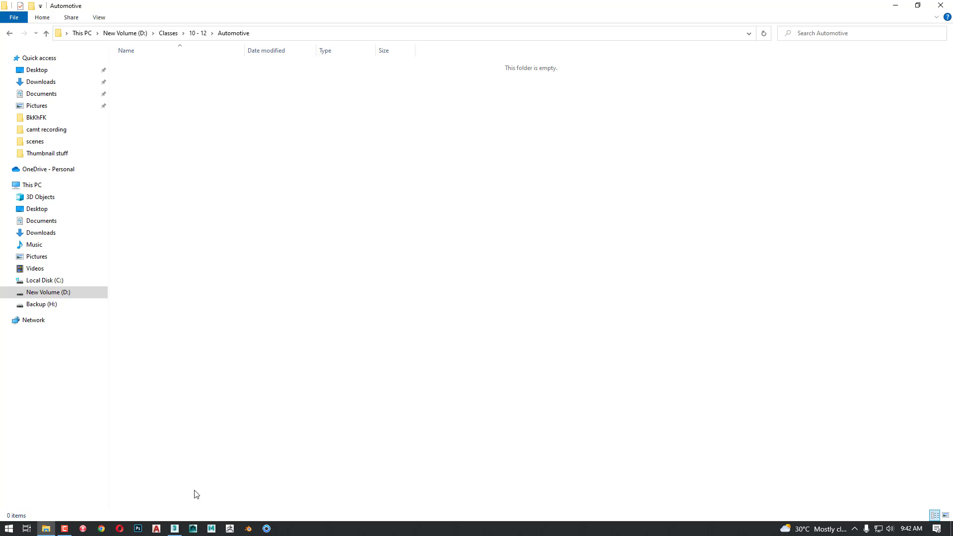
{"action": "left_click", "coordinate": [174, 528]}
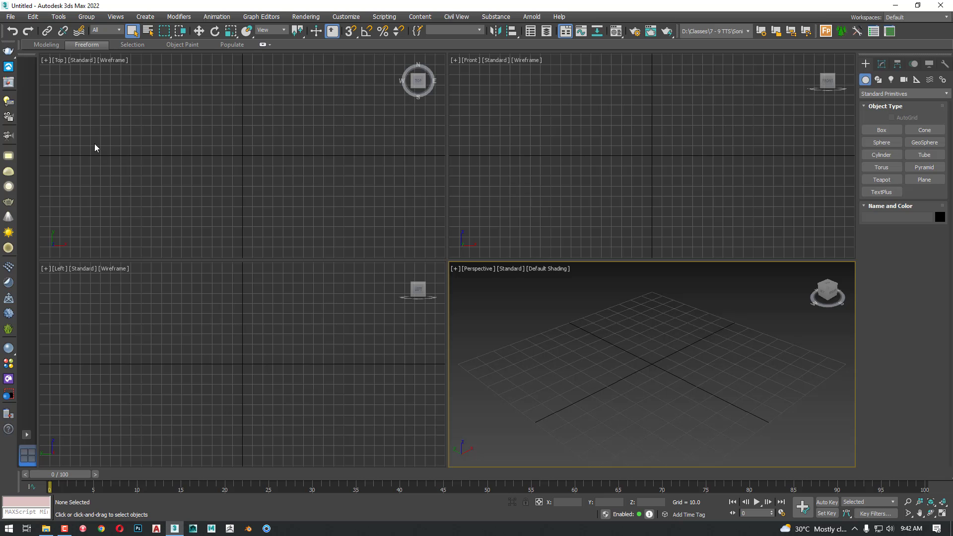
Try to set the D:\Classes\10 - 12\Automotive folder as the active project
{"action": "left_click", "coordinate": [10, 18]}
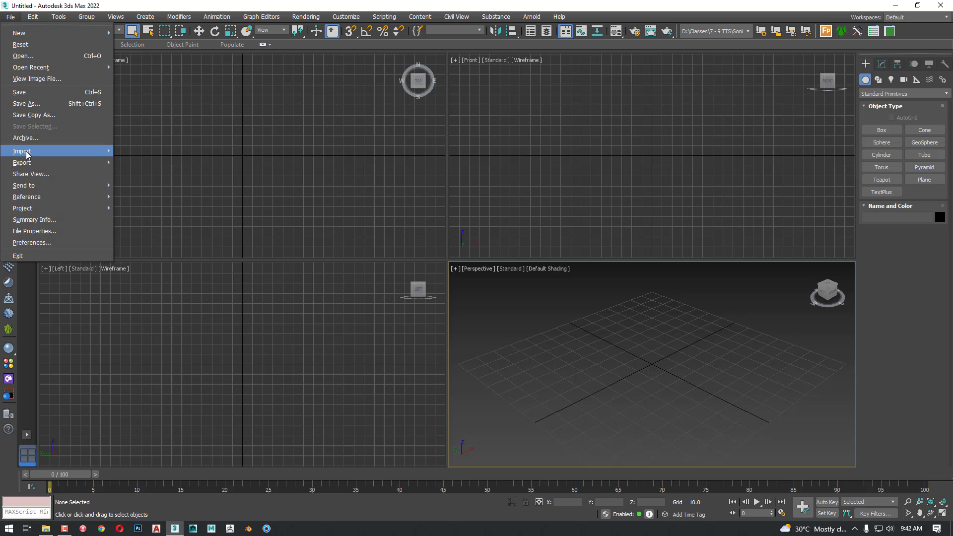
{"action": "mouse_move", "coordinate": [59, 214]}
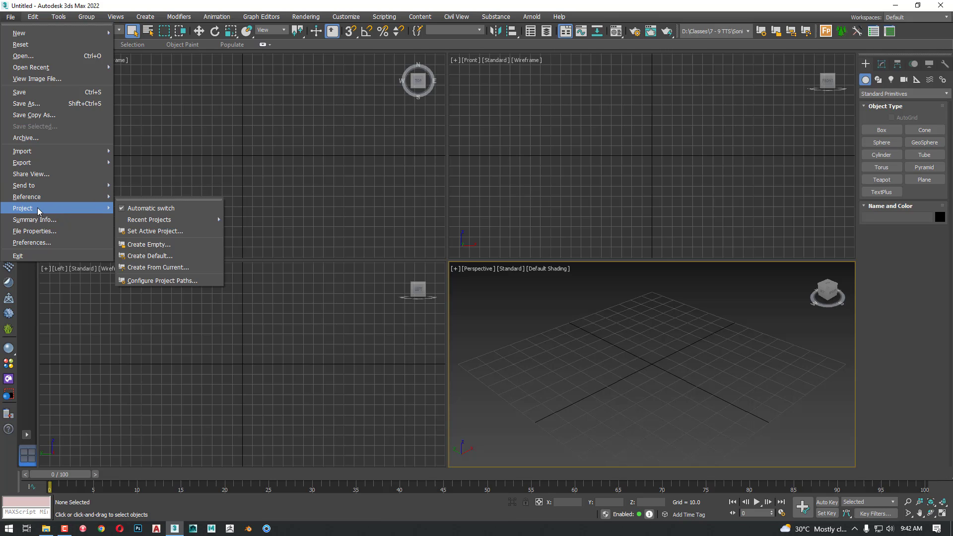
{"action": "mouse_move", "coordinate": [194, 220]}
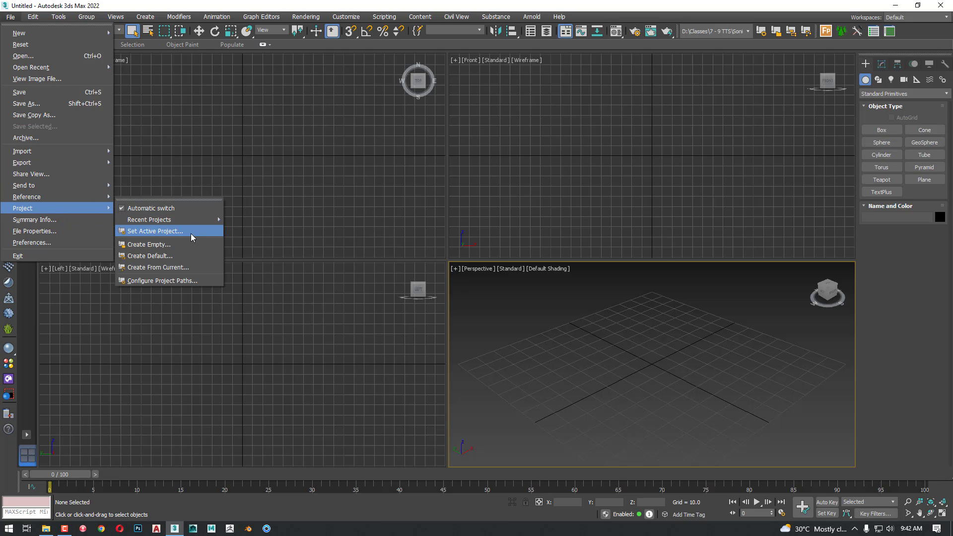
{"action": "left_click", "coordinate": [176, 231]}
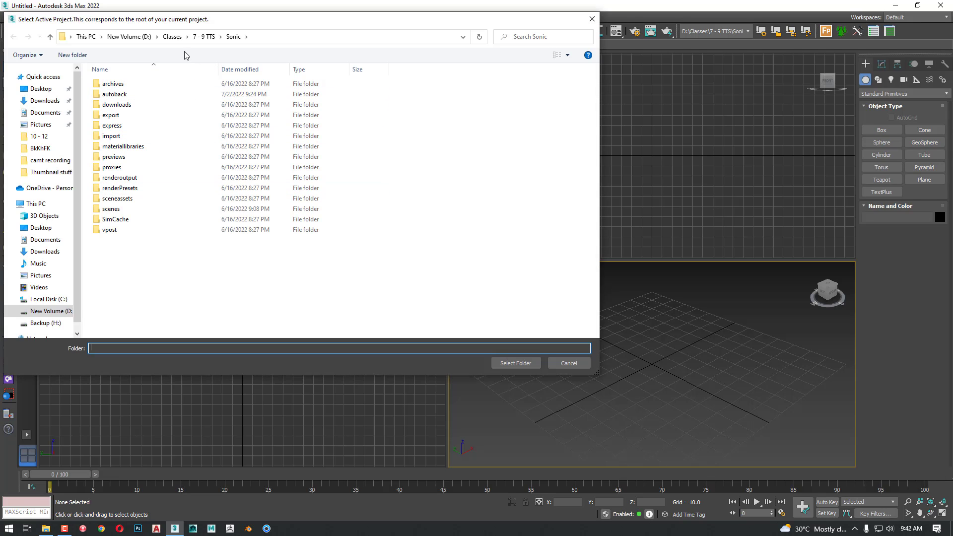
{"action": "left_click", "coordinate": [171, 37]}
{"action": "left_click", "coordinate": [147, 230]}
{"action": "key", "text": "1"}
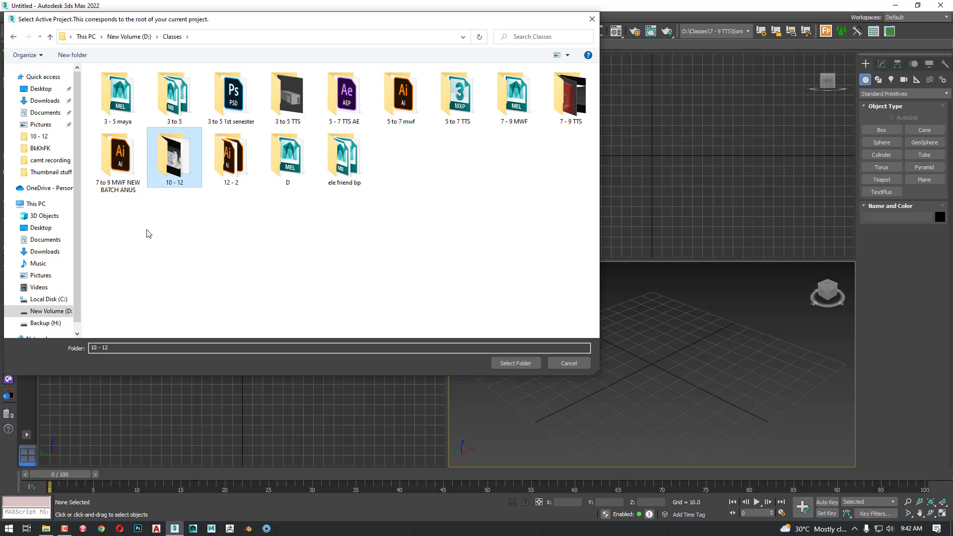
{"action": "double_click", "coordinate": [172, 170]}
{"action": "double_click", "coordinate": [117, 84]}
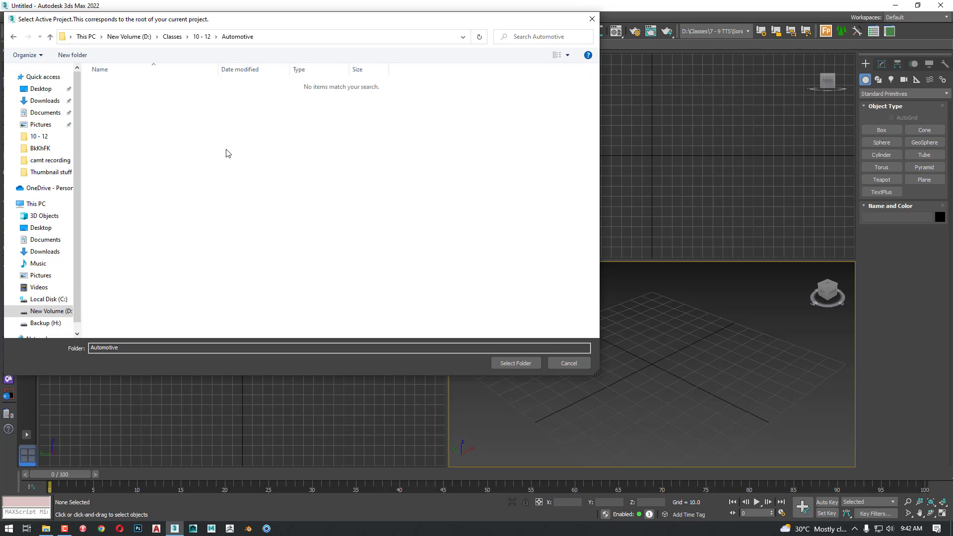
{"action": "left_click", "coordinate": [504, 367]}
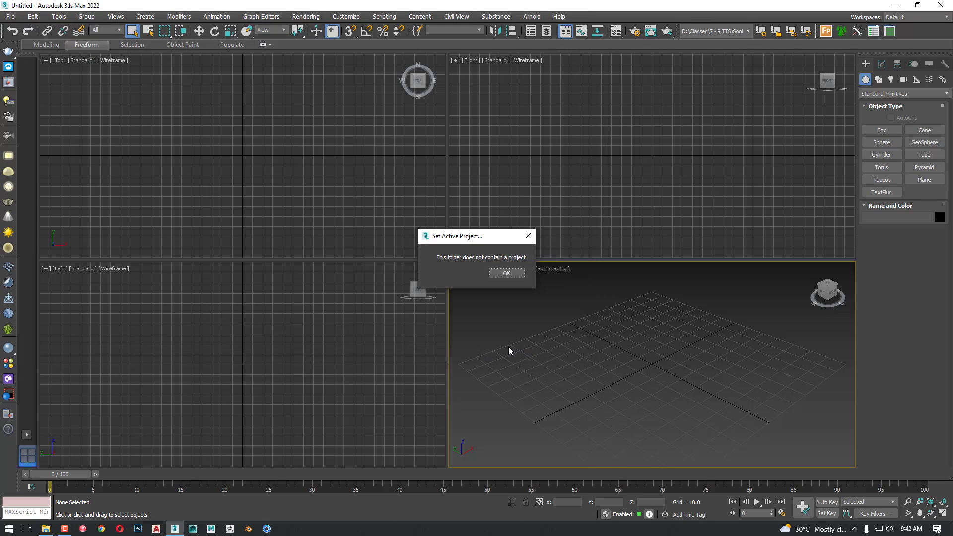
{"action": "left_click", "coordinate": [507, 274]}
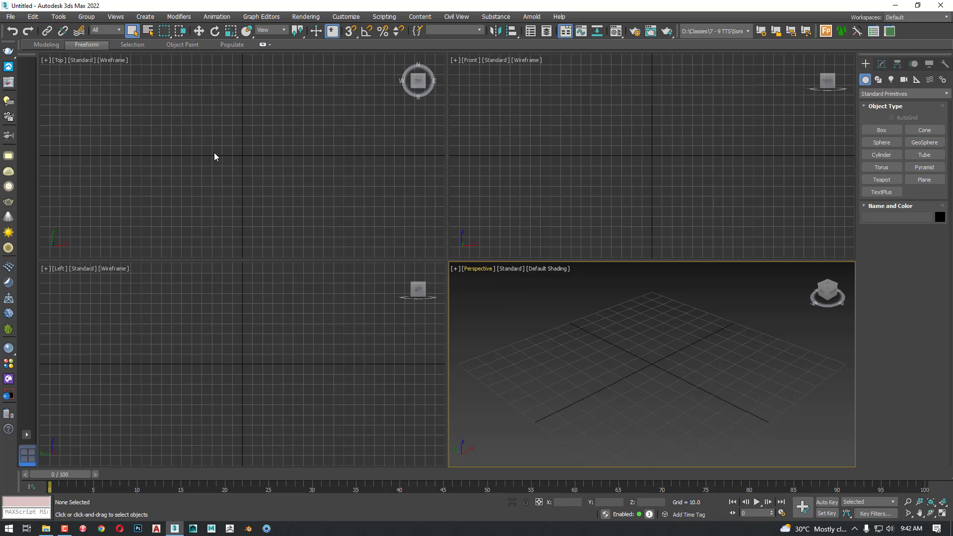
Create a default project in the D:\Classes\10 - 12\Automotive folder
{"action": "left_click", "coordinate": [10, 16]}
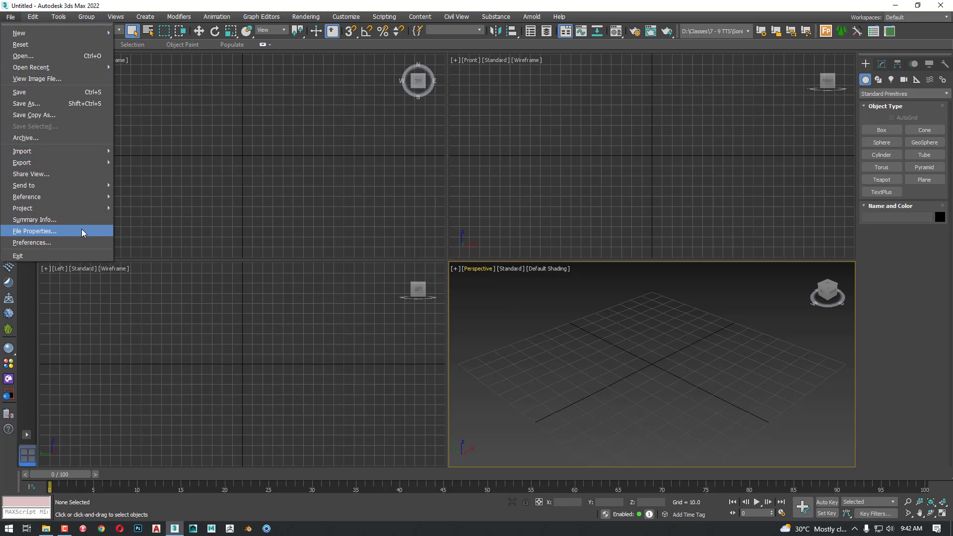
{"action": "mouse_move", "coordinate": [81, 207]}
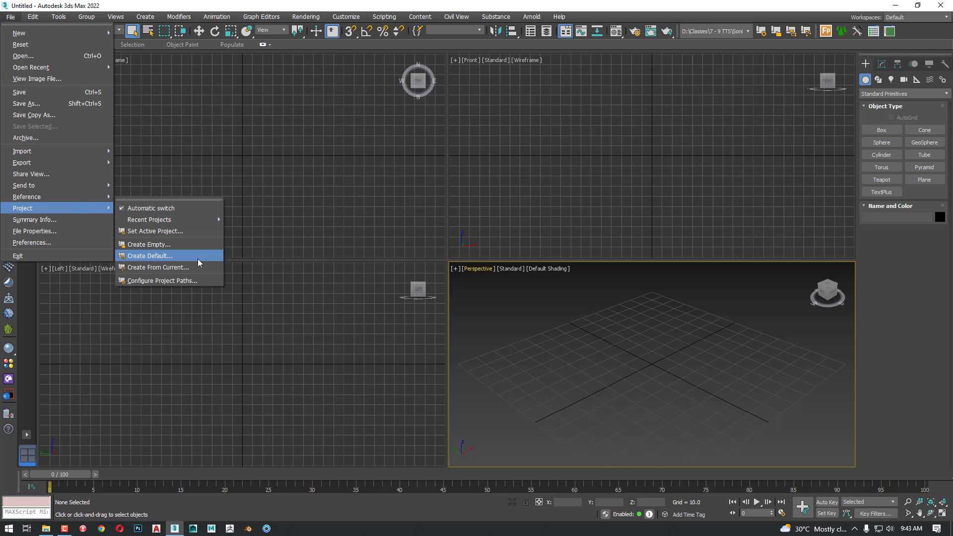
{"action": "left_click", "coordinate": [201, 255]}
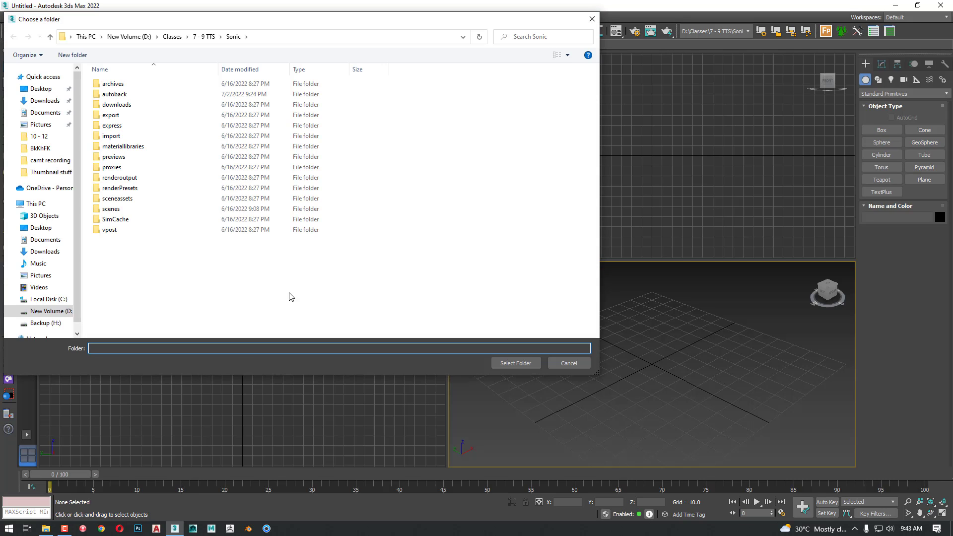
{"action": "left_click", "coordinate": [138, 39]}
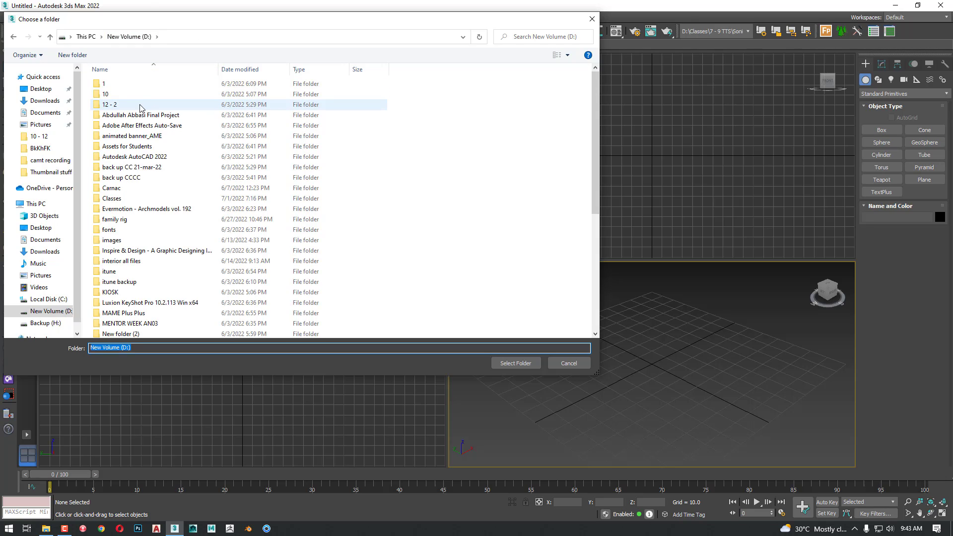
{"action": "left_click", "coordinate": [124, 188]}
{"action": "double_click", "coordinate": [123, 199]}
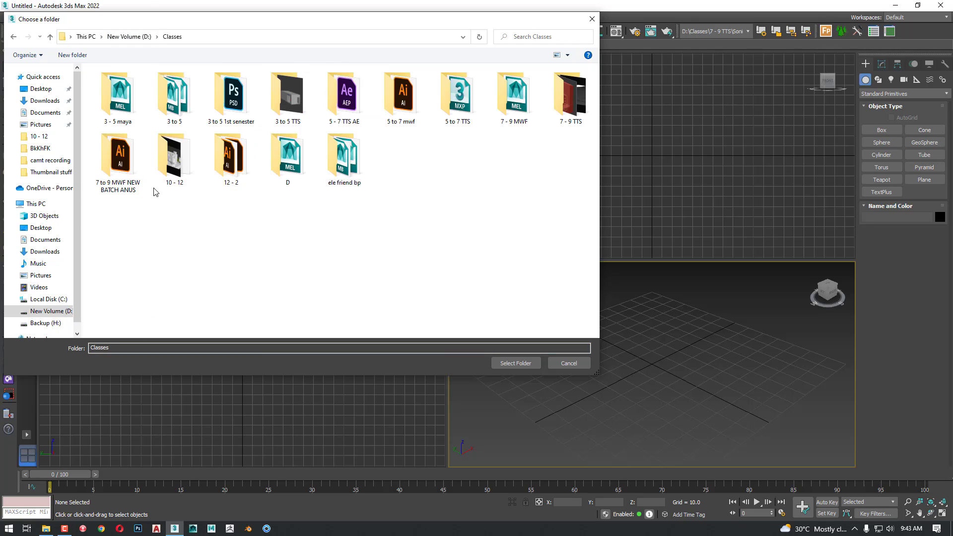
{"action": "left_click", "coordinate": [182, 180]}
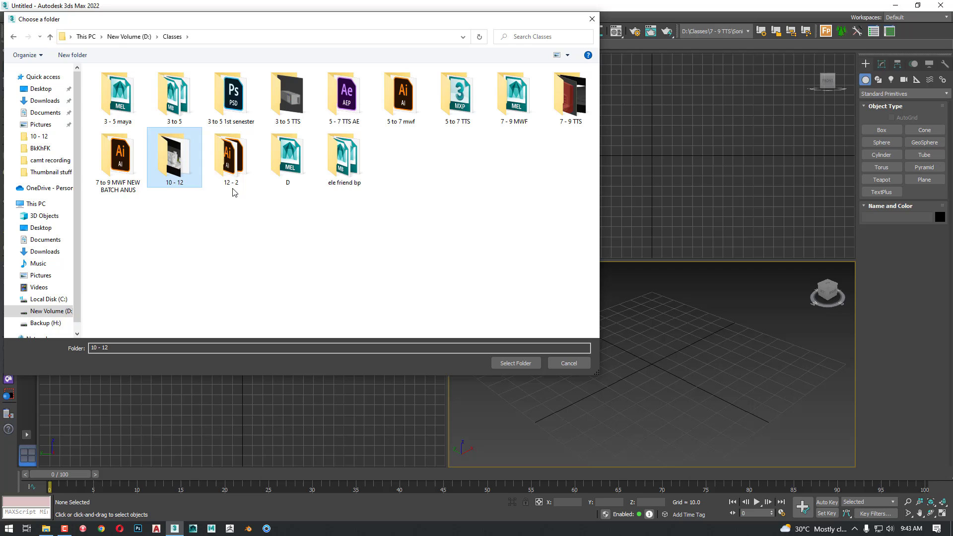
{"action": "double_click", "coordinate": [182, 180]}
{"action": "double_click", "coordinate": [112, 85]}
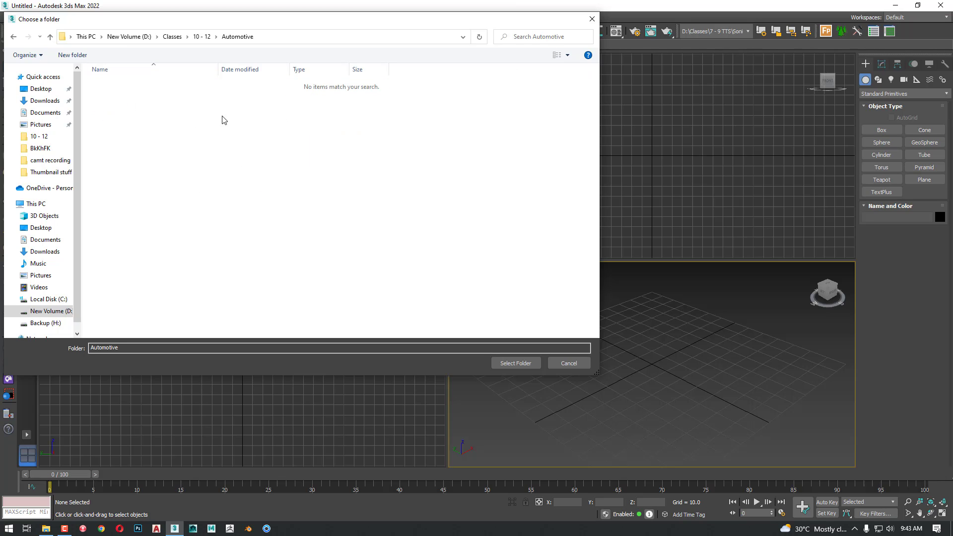
{"action": "left_click", "coordinate": [516, 365]}
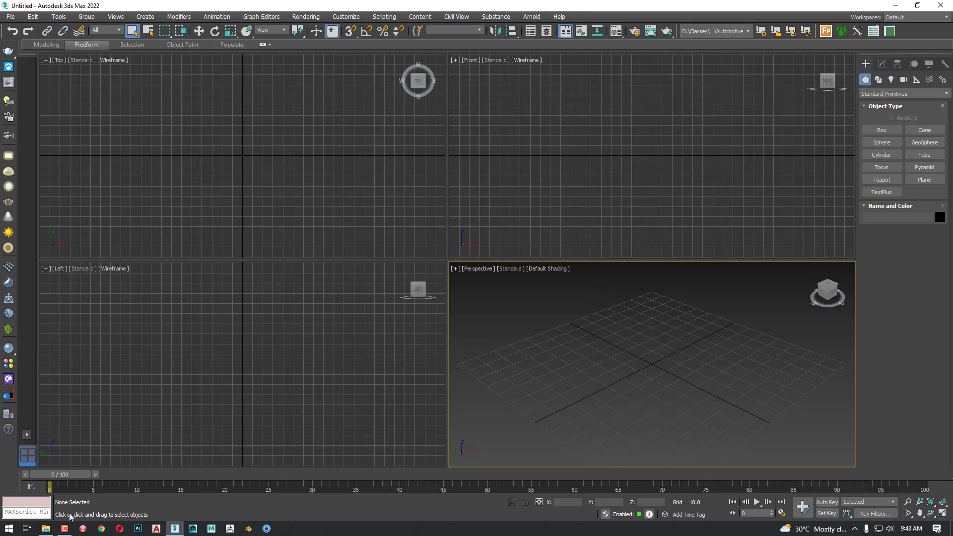
Switch to File Explorer and examine the Automotive project's subfolders and MXP path file as large thumbnails
{"action": "left_click", "coordinate": [46, 529]}
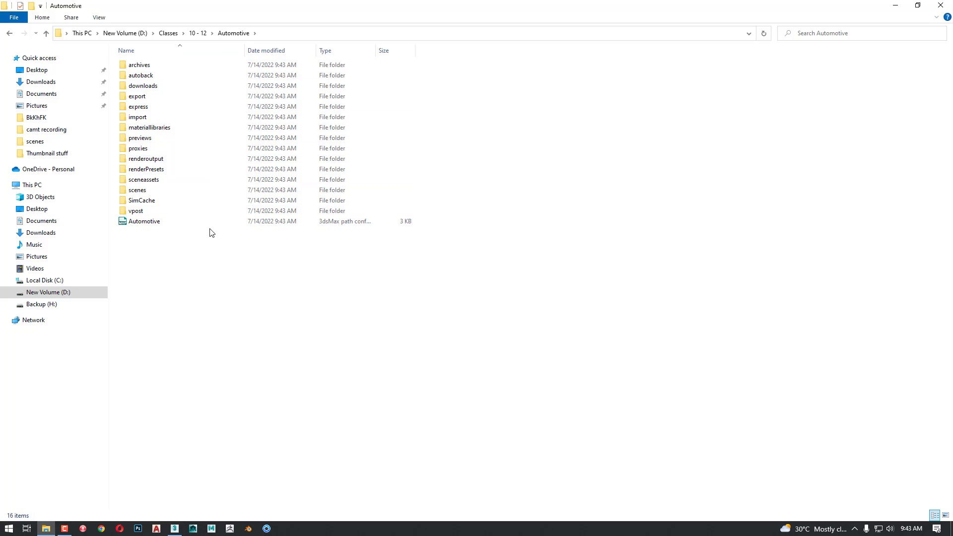
{"action": "scroll", "coordinate": [246, 236], "scroll_direction": "up", "scroll_amount": 4, "text": "ctrl"}
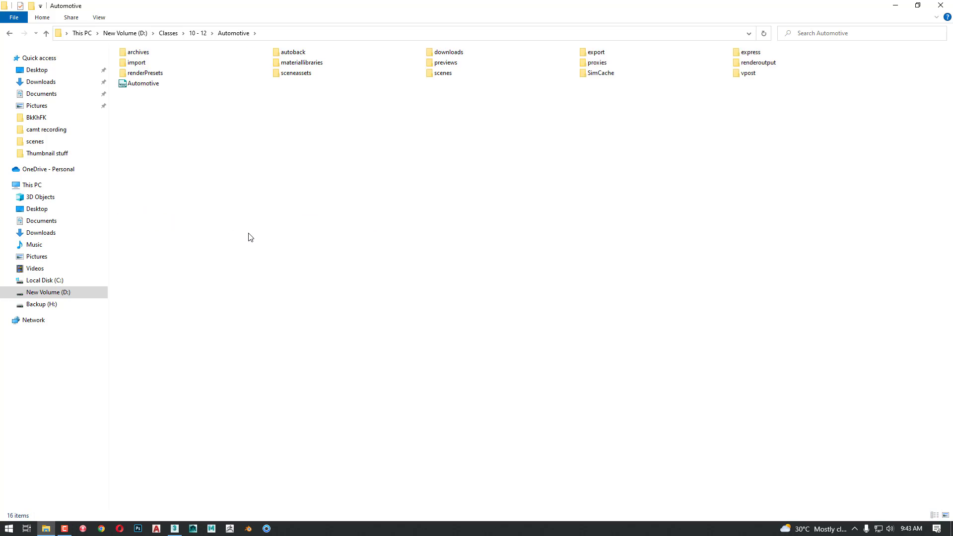
{"action": "scroll", "coordinate": [254, 236], "scroll_direction": "up", "scroll_amount": 2, "text": "ctrl"}
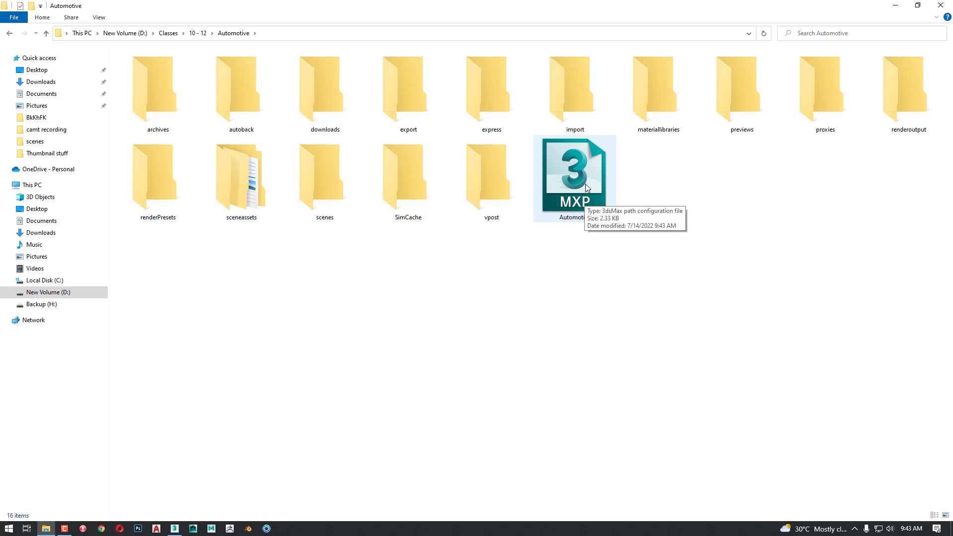
{"action": "left_click_drag", "start_coordinate": [585, 184], "coordinate": [701, 218]}
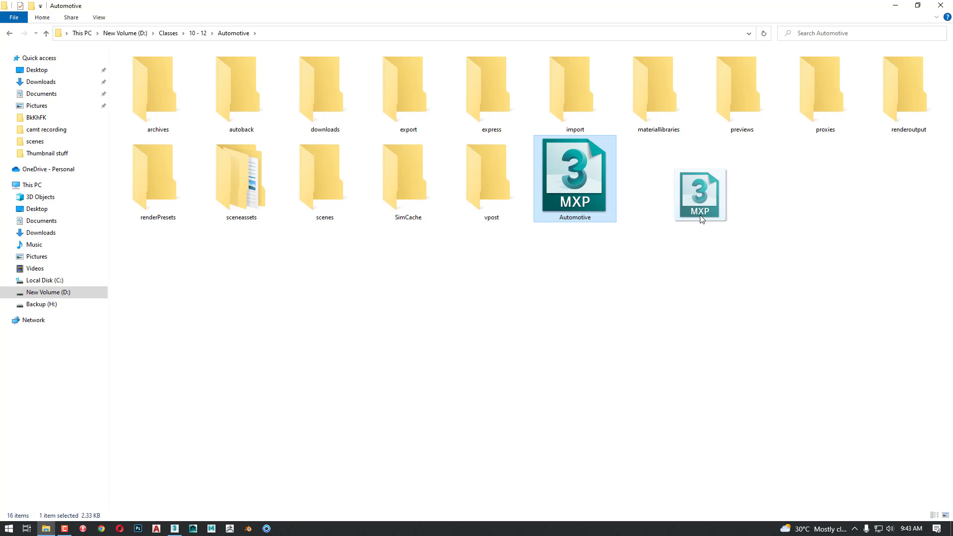
{"action": "left_click_drag", "start_coordinate": [701, 218], "coordinate": [701, 218]}
{"action": "left_click", "coordinate": [593, 261]}
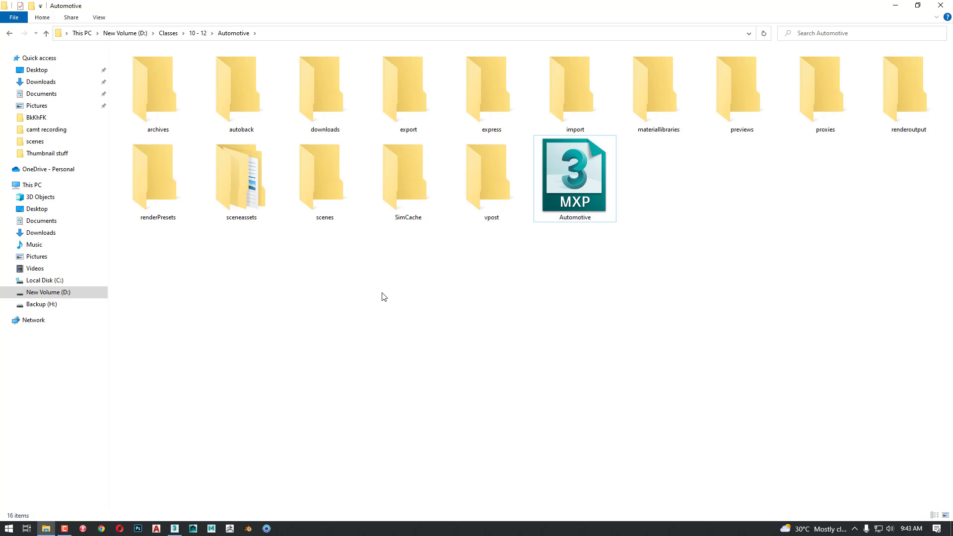
{"action": "key", "text": "alt+Tab"}
{"action": "key", "text": "alt+Tab"}
{"action": "key", "text": "alt+shift+Tab"}
{"action": "key", "text": "alt+shift+Tab"}
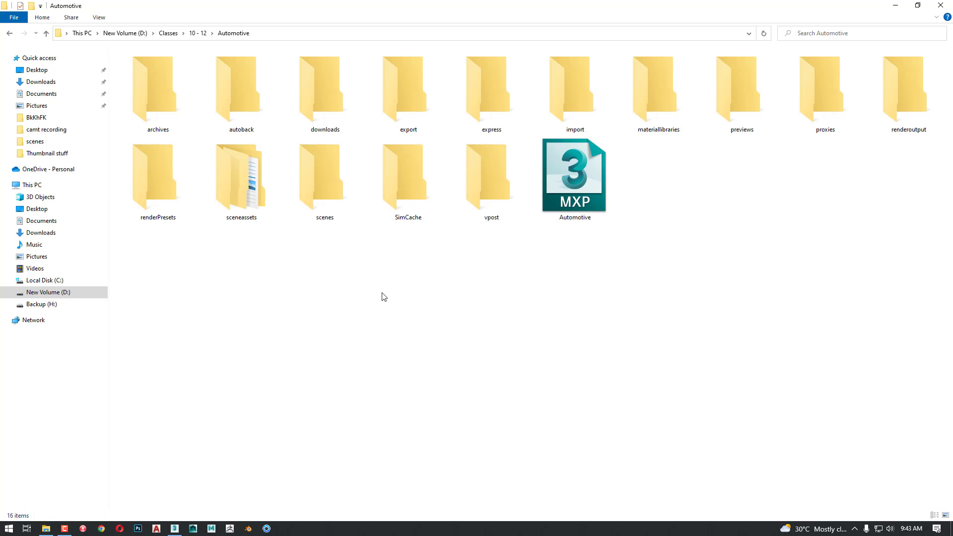
Open a new File Explorer window and look inside the 7 - 9 MWF folder under Classes for project files
{"action": "key", "text": "super+e"}
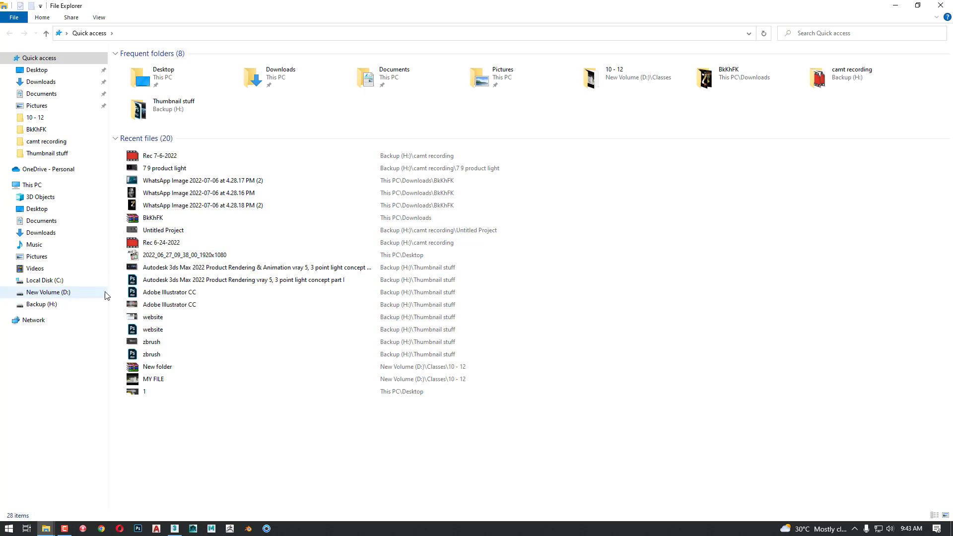
{"action": "left_click", "coordinate": [72, 304]}
{"action": "left_click", "coordinate": [29, 119]}
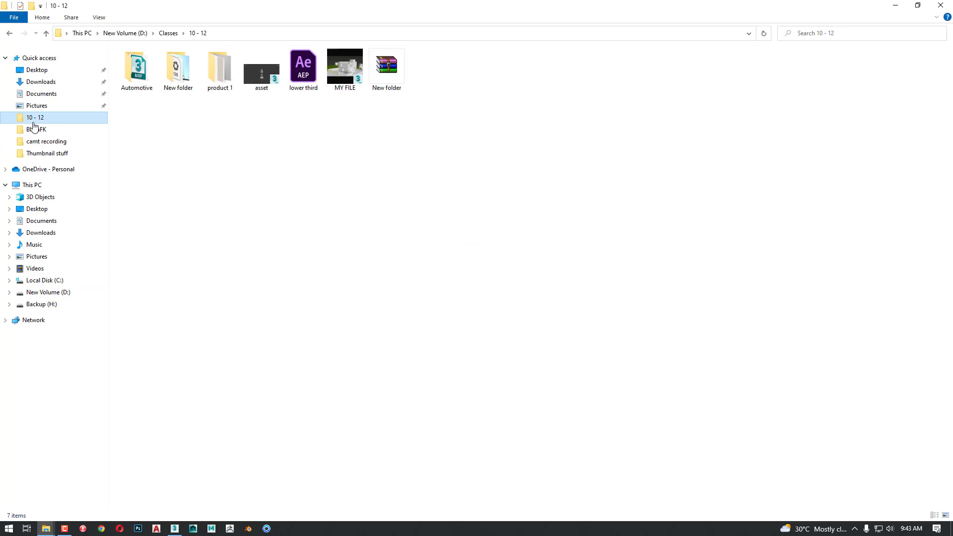
{"action": "left_click", "coordinate": [166, 33]}
{"action": "left_click", "coordinate": [276, 147]}
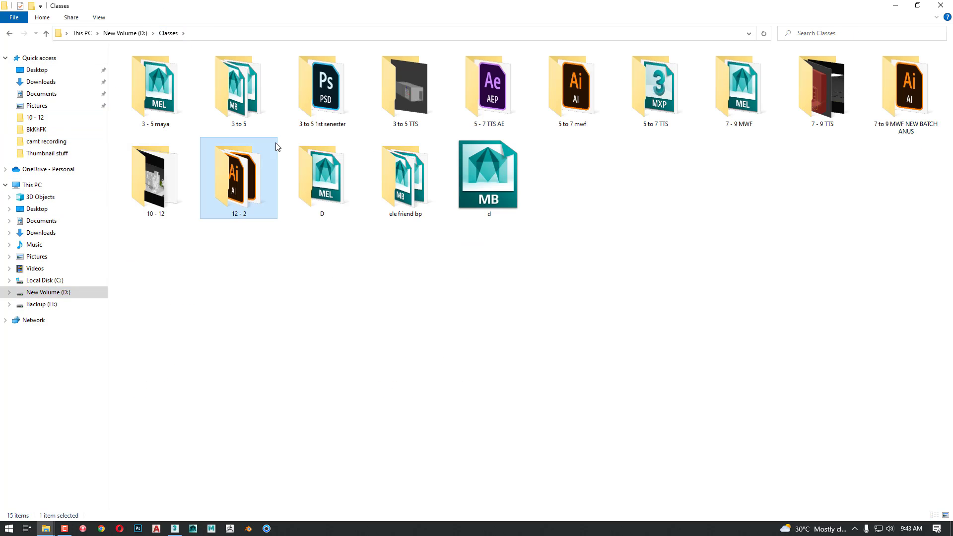
{"action": "left_click", "coordinate": [755, 117]}
{"action": "double_click", "coordinate": [755, 118]}
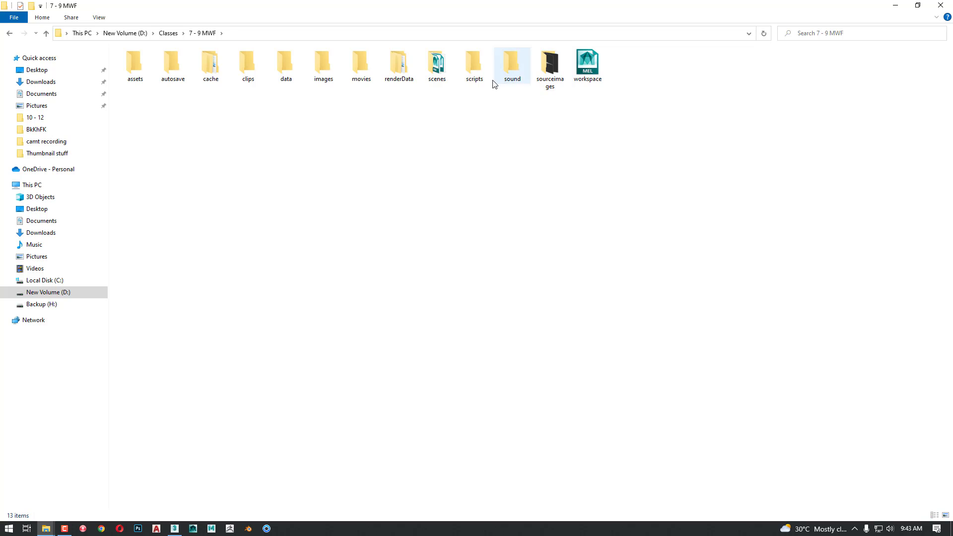
Open the sceneassets\images folder of the New folder project in Classes\7 - 9 TTS
{"action": "left_click", "coordinate": [168, 32]}
{"action": "double_click", "coordinate": [802, 128]}
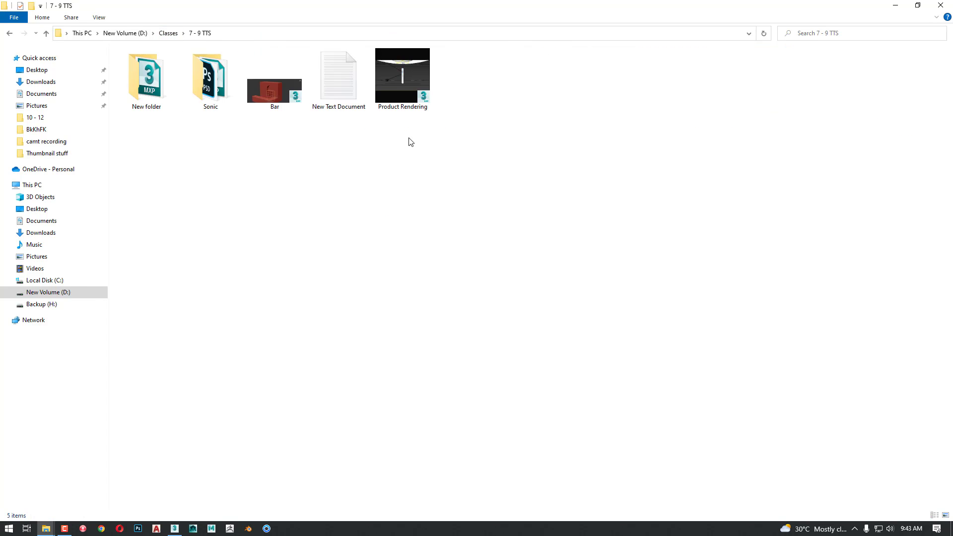
{"action": "double_click", "coordinate": [148, 94]}
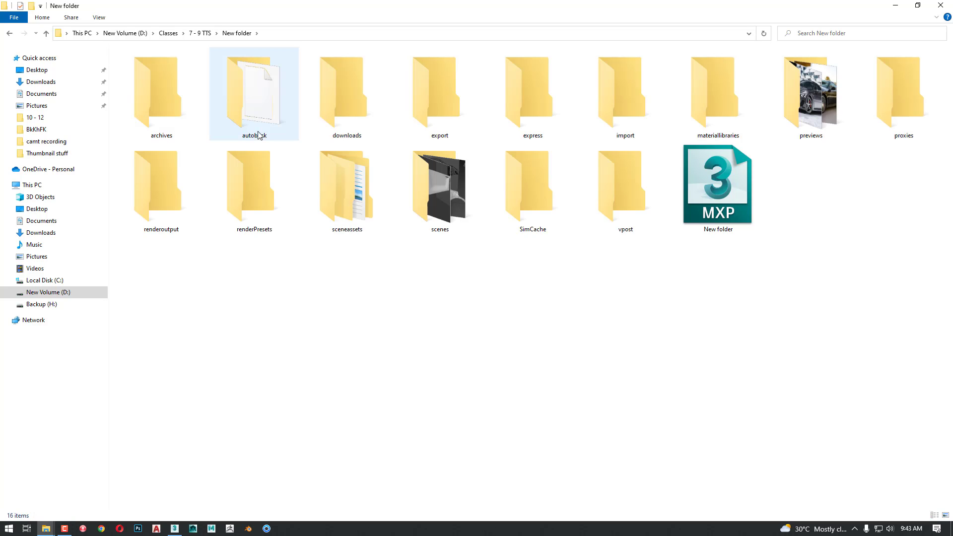
{"action": "double_click", "coordinate": [351, 197]}
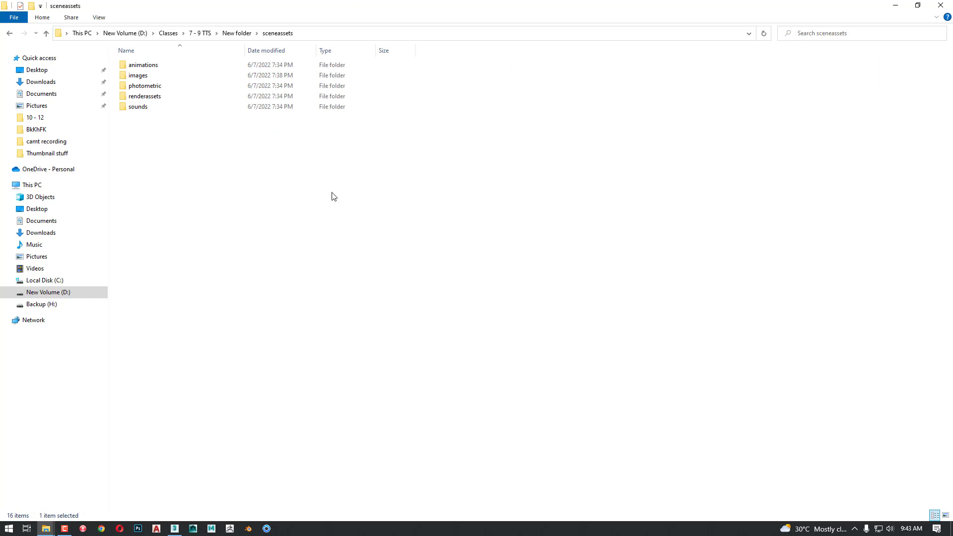
{"action": "left_click", "coordinate": [141, 77]}
{"action": "double_click", "coordinate": [142, 77]}
View the front, side and top car reference images and the wheel_terms diagram in Photos
{"action": "left_click_drag", "start_coordinate": [559, 171], "coordinate": [123, 89]}
{"action": "double_click", "coordinate": [156, 112]}
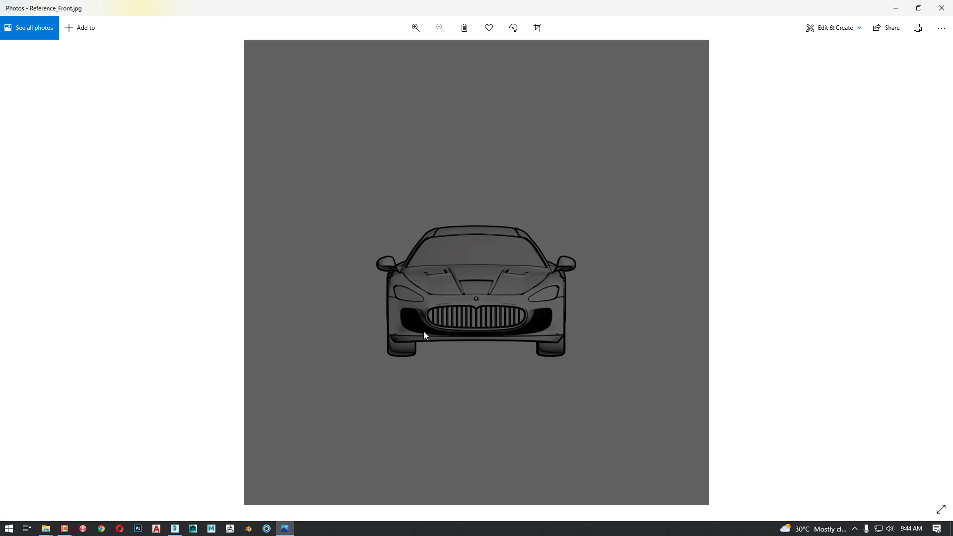
{"action": "left_click", "coordinate": [926, 284]}
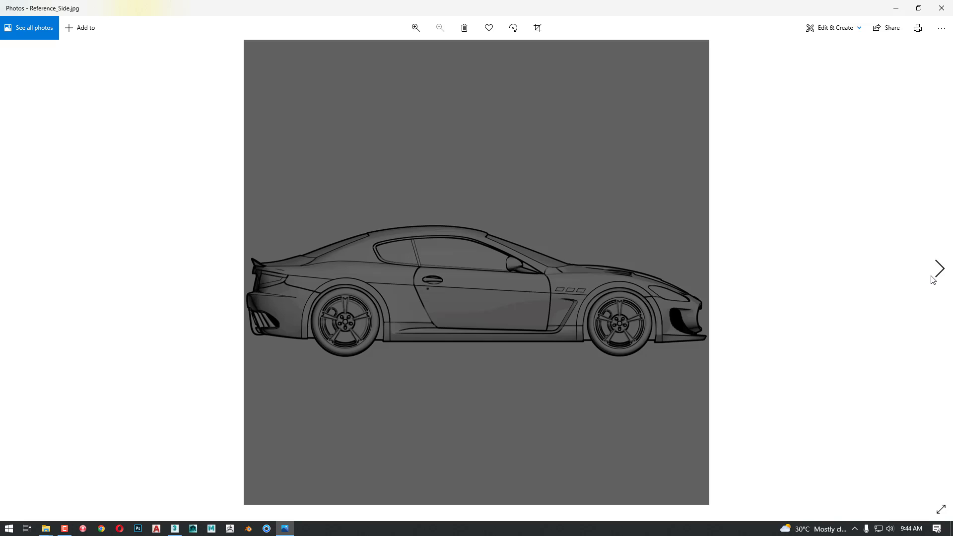
{"action": "left_click", "coordinate": [932, 280]}
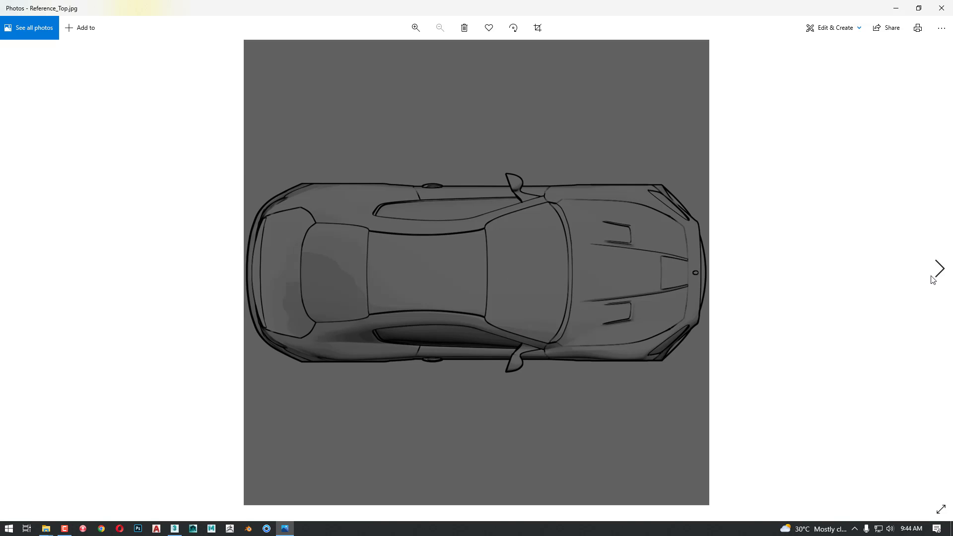
{"action": "left_click", "coordinate": [932, 279]}
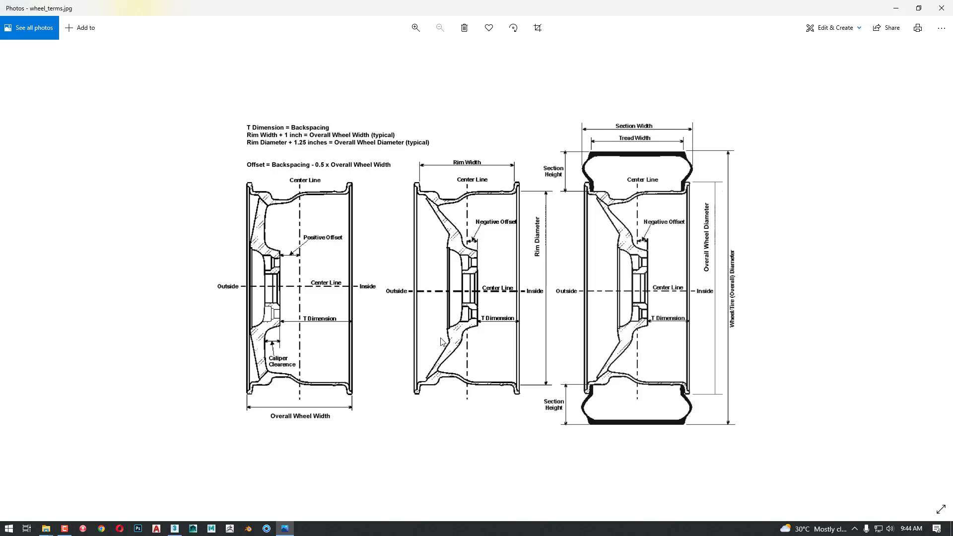
Close the diagram and copy all five reference images into the Automotive project's sceneassets\images folder
{"action": "key", "text": "alt+F4"}
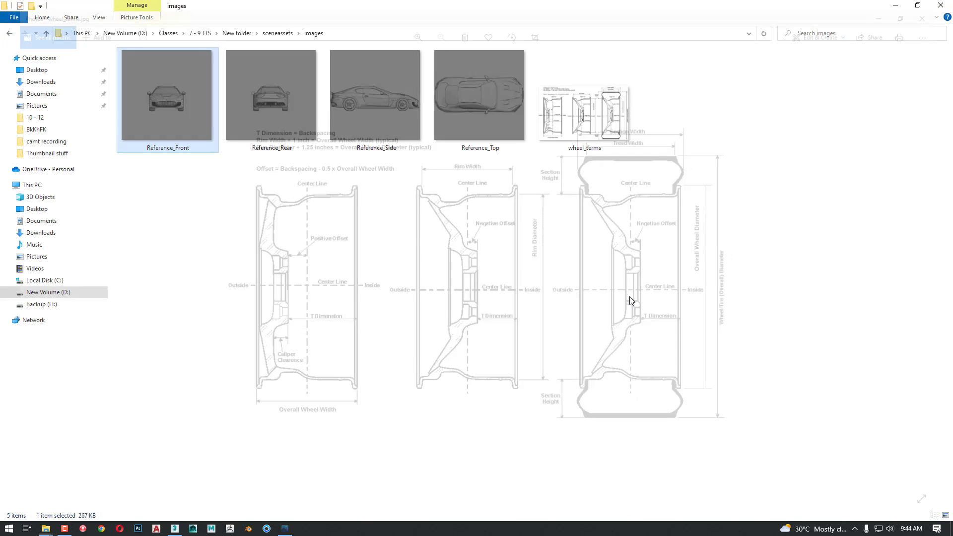
{"action": "left_click_drag", "start_coordinate": [694, 238], "coordinate": [209, 119]}
{"action": "key", "text": "ctrl+x"}
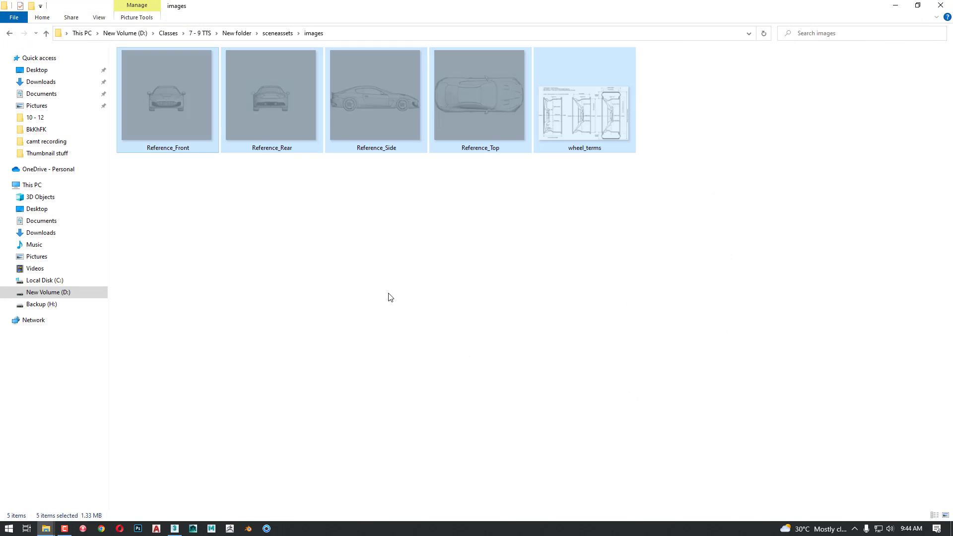
{"action": "key", "text": "alt+Tab"}
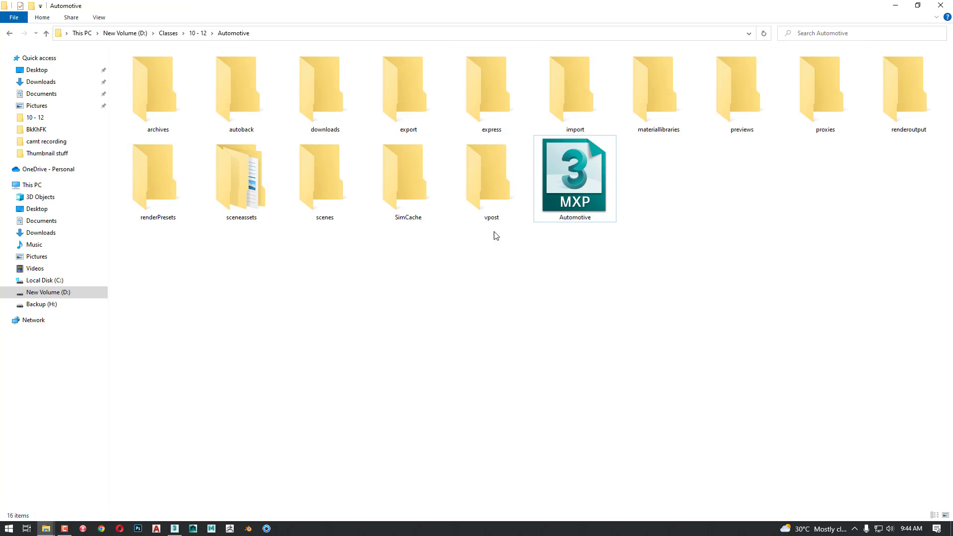
{"action": "double_click", "coordinate": [241, 209]}
{"action": "double_click", "coordinate": [141, 75]}
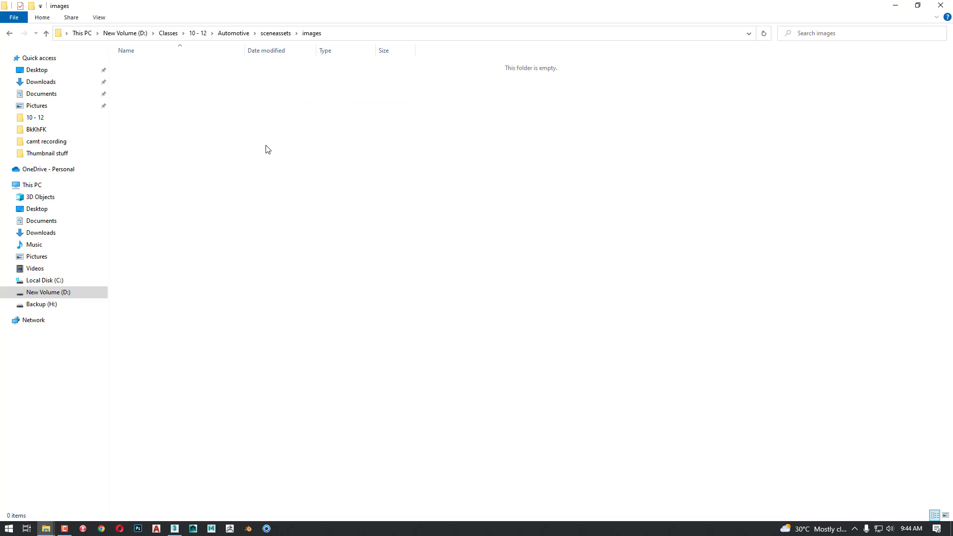
{"action": "key", "text": "ctrl+v"}
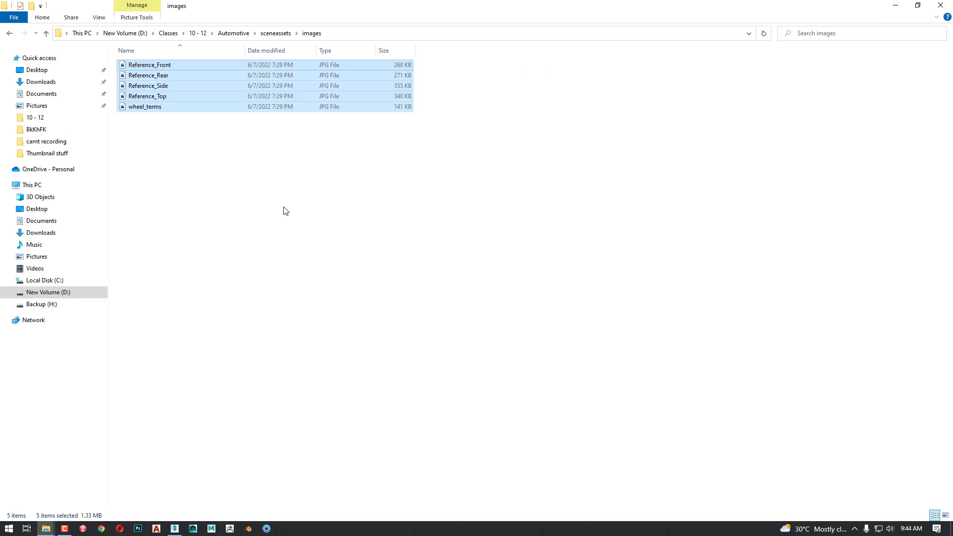
Open the previews folder of the New folder project and view its three Maserati GranTurismo photos
{"action": "key", "text": "alt+Tab"}
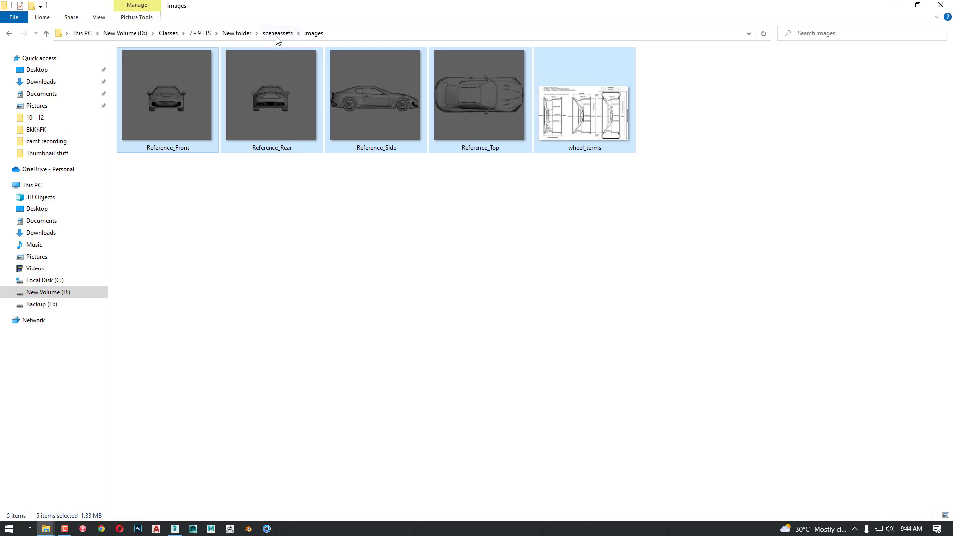
{"action": "left_click", "coordinate": [276, 35]}
{"action": "left_click", "coordinate": [233, 34]}
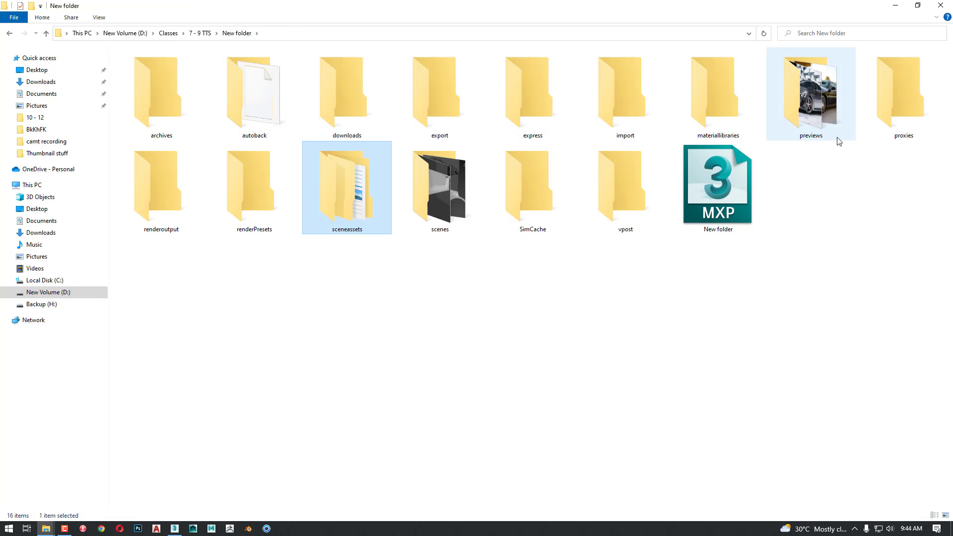
{"action": "scroll", "coordinate": [280, 205], "scroll_direction": "up", "scroll_amount": 4, "text": "ctrl"}
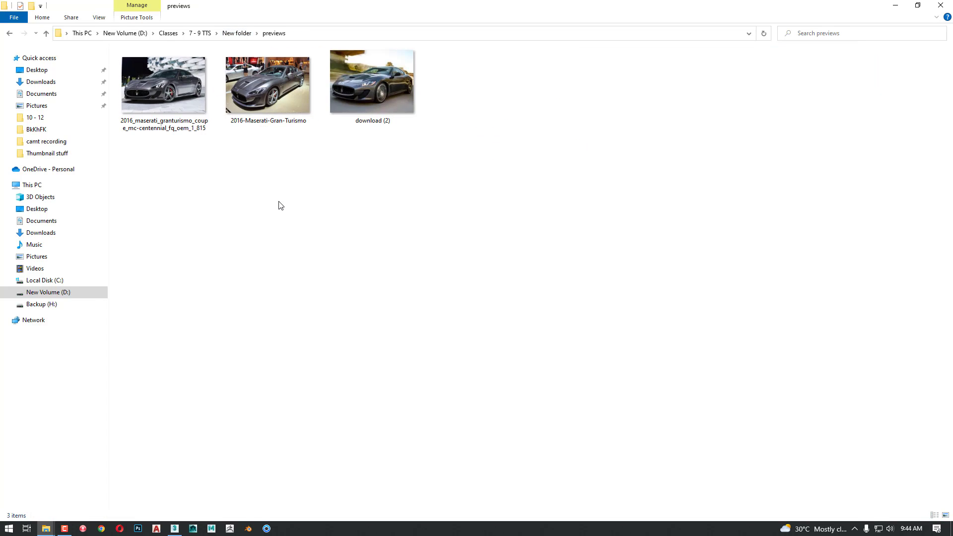
{"action": "double_click", "coordinate": [221, 151]}
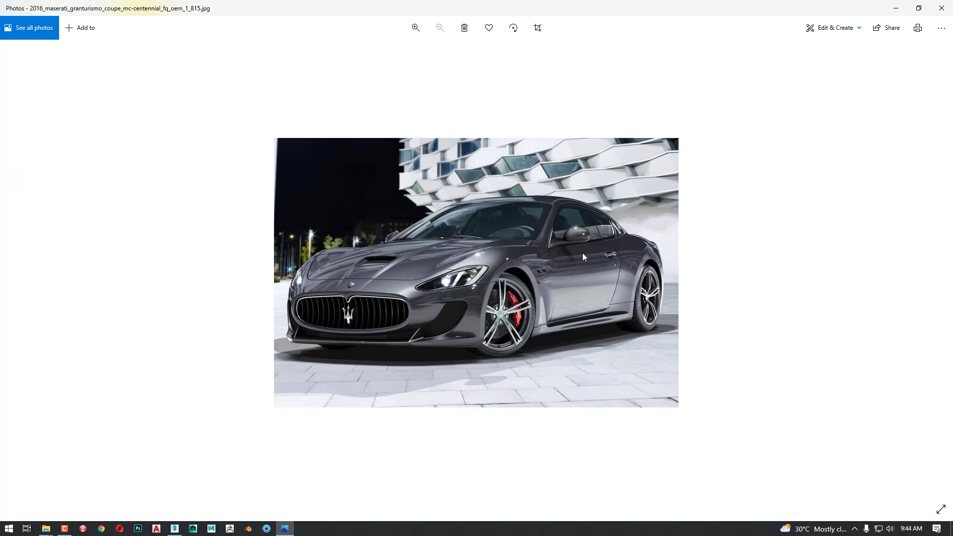
{"action": "left_click", "coordinate": [941, 251]}
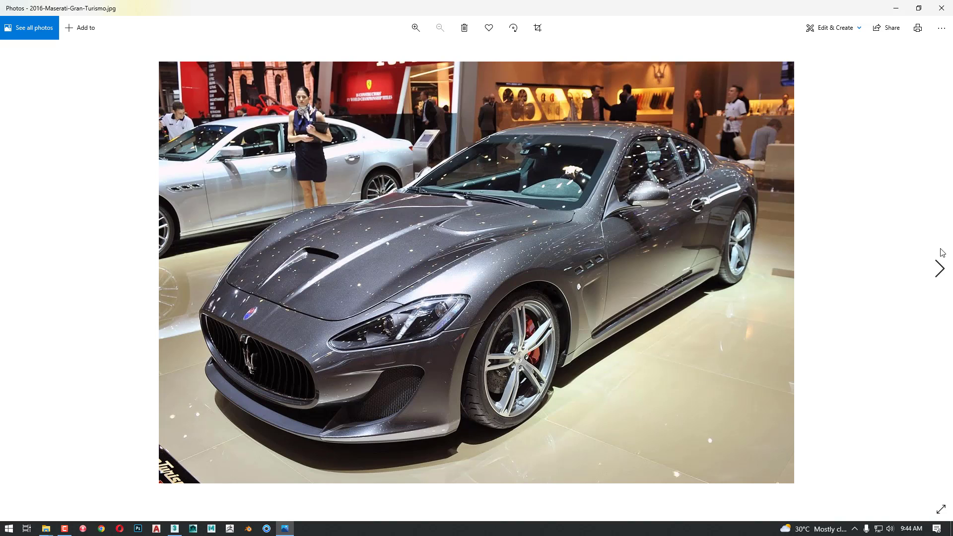
{"action": "left_click", "coordinate": [941, 251]}
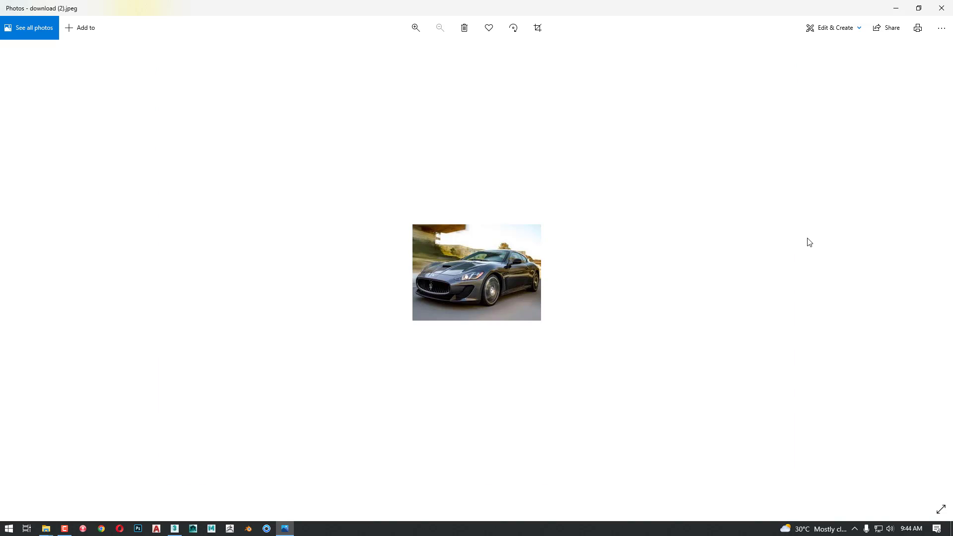
{"action": "key", "text": "alt+F4"}
Copy the three Maserati photos into the Automotive project's previews folder and display them there as thumbnails
{"action": "left_click_drag", "start_coordinate": [490, 197], "coordinate": [189, 101]}
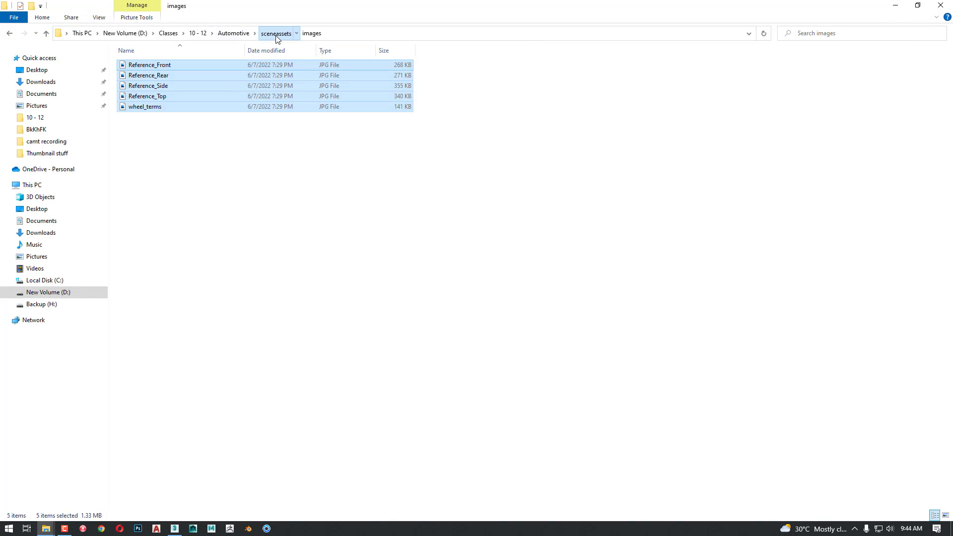
{"action": "left_click", "coordinate": [275, 34]}
{"action": "left_click", "coordinate": [233, 33]}
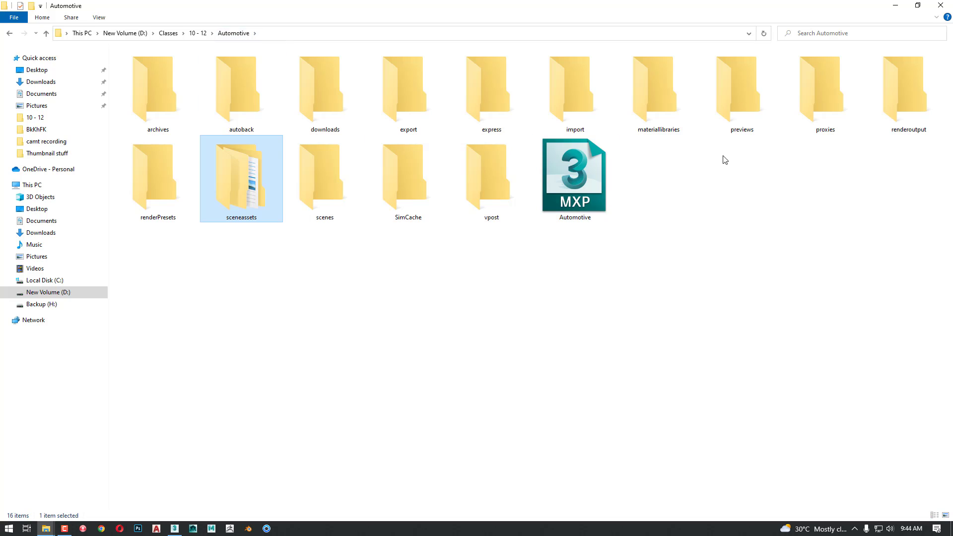
{"action": "left_click", "coordinate": [737, 137]}
{"action": "double_click", "coordinate": [737, 137]}
{"action": "key", "text": "ctrl+v"}
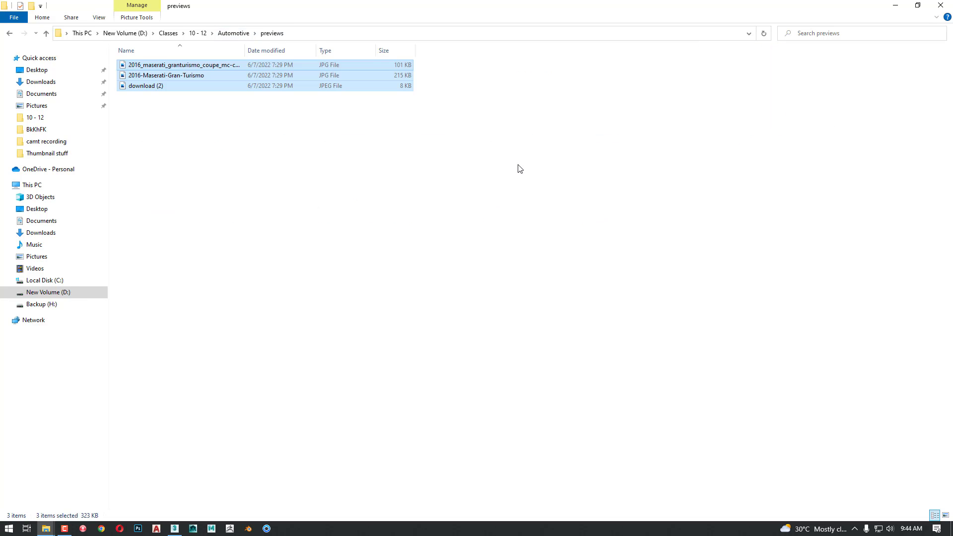
{"action": "scroll", "coordinate": [523, 175], "scroll_direction": "up", "scroll_amount": 3, "text": "ctrl"}
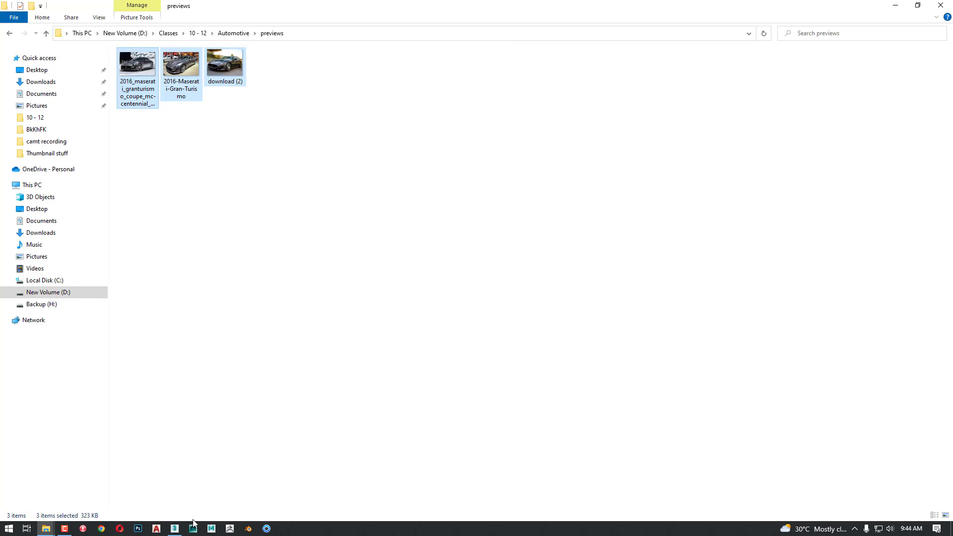
Switch to 3ds Max and save the empty scene as blueprint_adj in the Automotive project's scenes folder
{"action": "left_click", "coordinate": [176, 528]}
{"action": "left_click", "coordinate": [335, 338]}
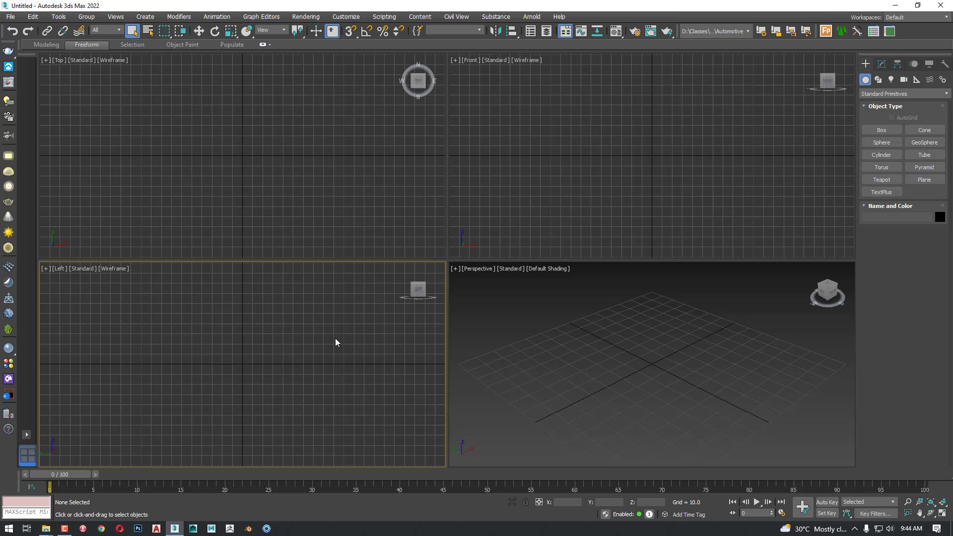
{"action": "key", "text": "ctrl+s"}
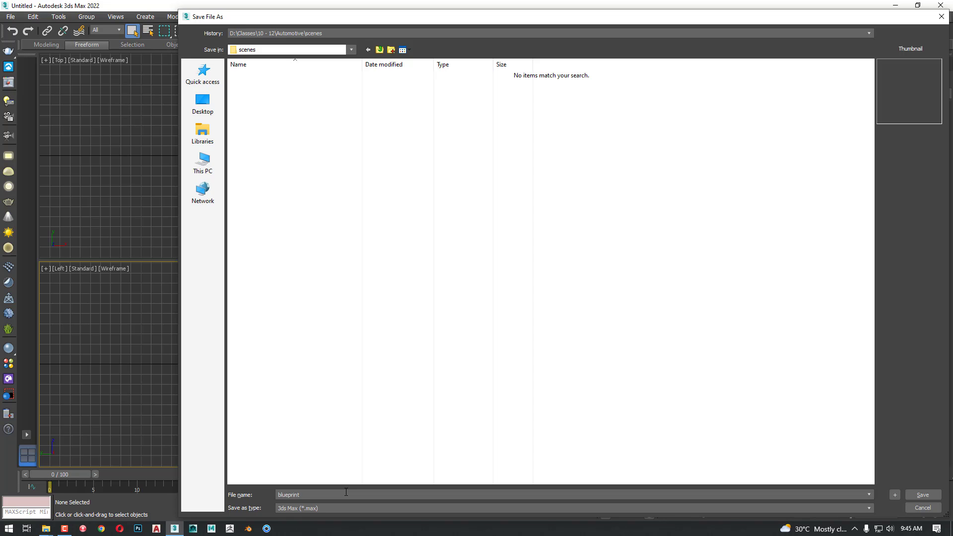
{"action": "key", "text": "Return"}
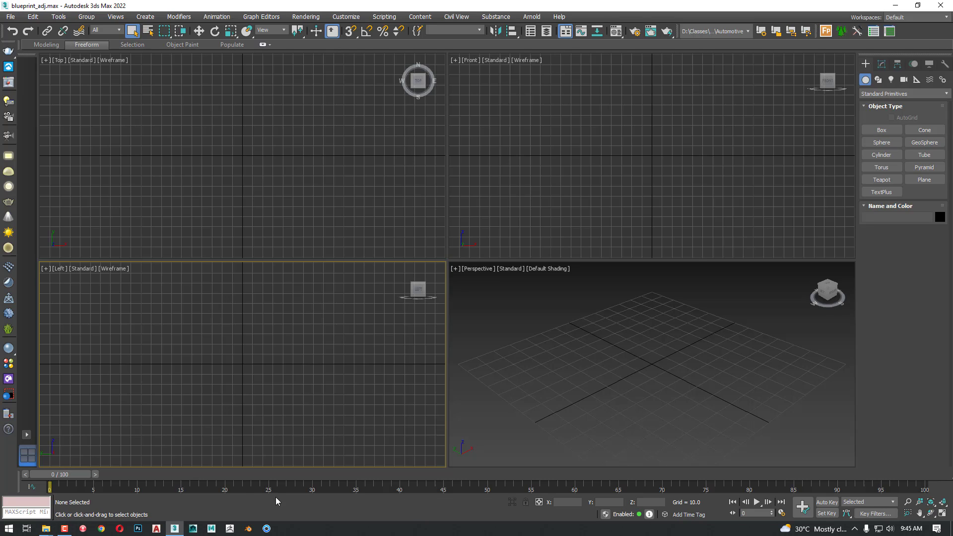
{"action": "key", "text": "ctrl+w"}
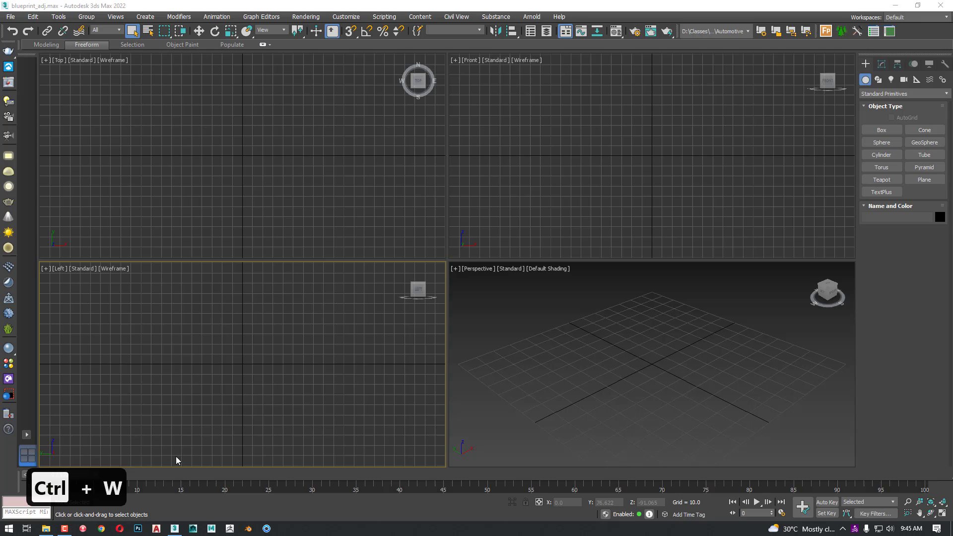
{"action": "left_click", "coordinate": [585, 434]}
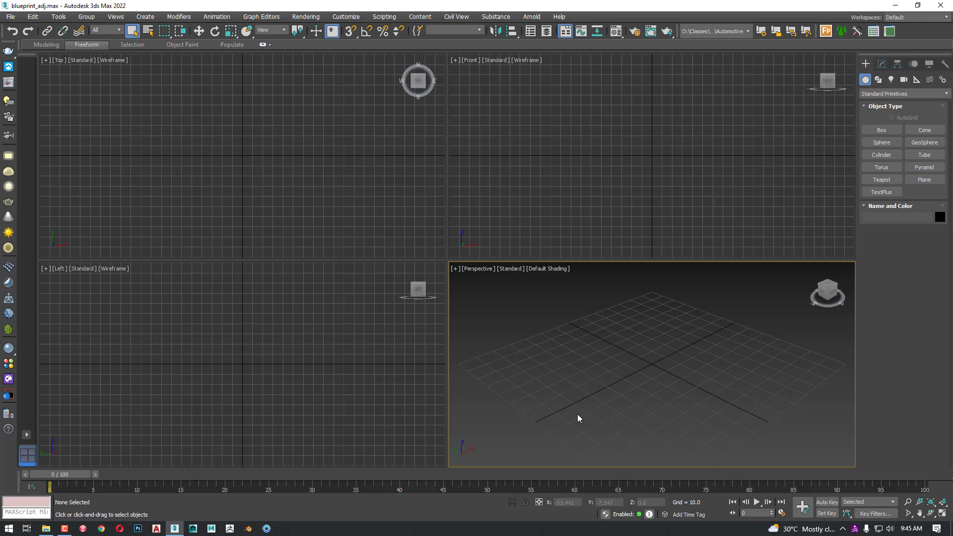
Switch to File Explorer and look in the Automotive project's scenes folder for the saved blueprint_adj file
{"action": "key", "text": "alt+Tab"}
{"action": "key", "text": "alt+Tab"}
{"action": "key", "text": "alt+Tab"}
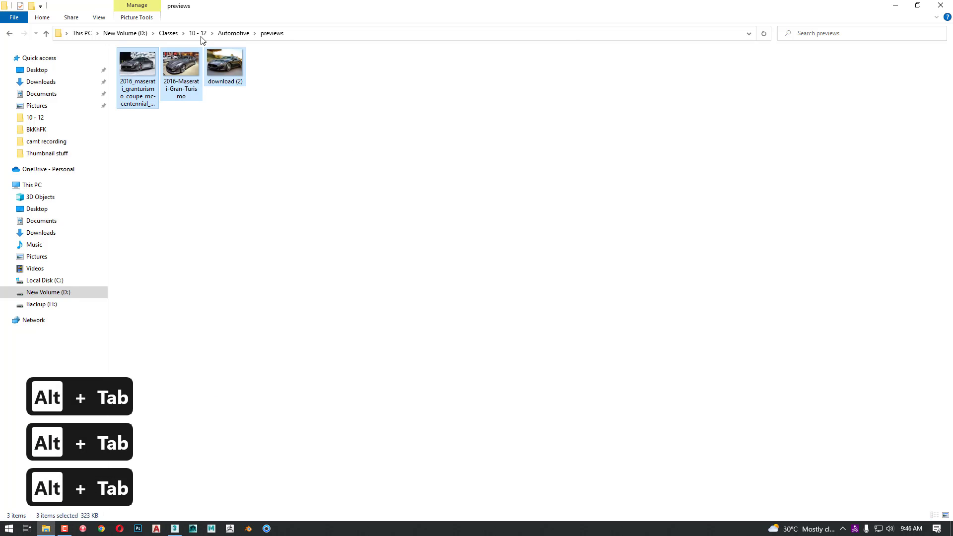
{"action": "left_click", "coordinate": [234, 33]}
{"action": "key", "text": "s"}
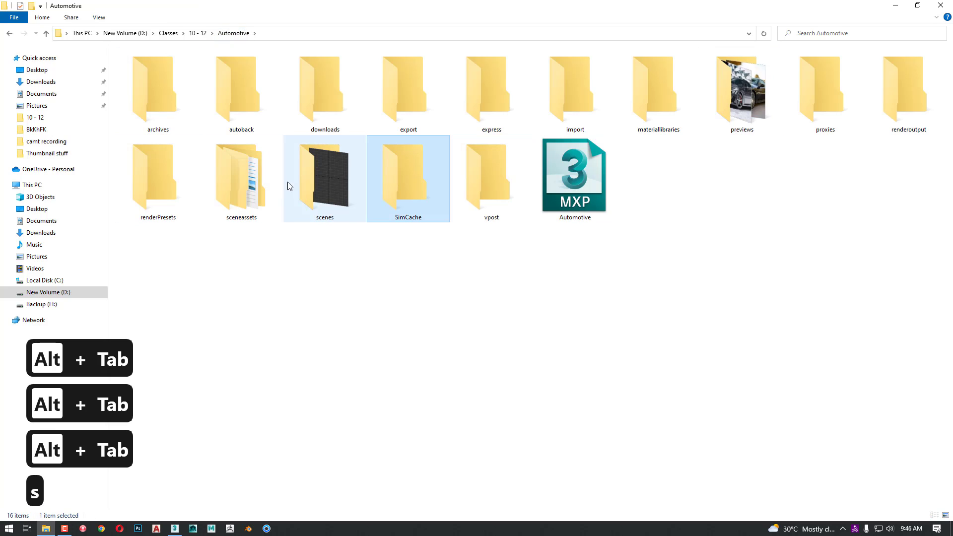
{"action": "left_click", "coordinate": [335, 182]}
{"action": "double_click", "coordinate": [335, 183]}
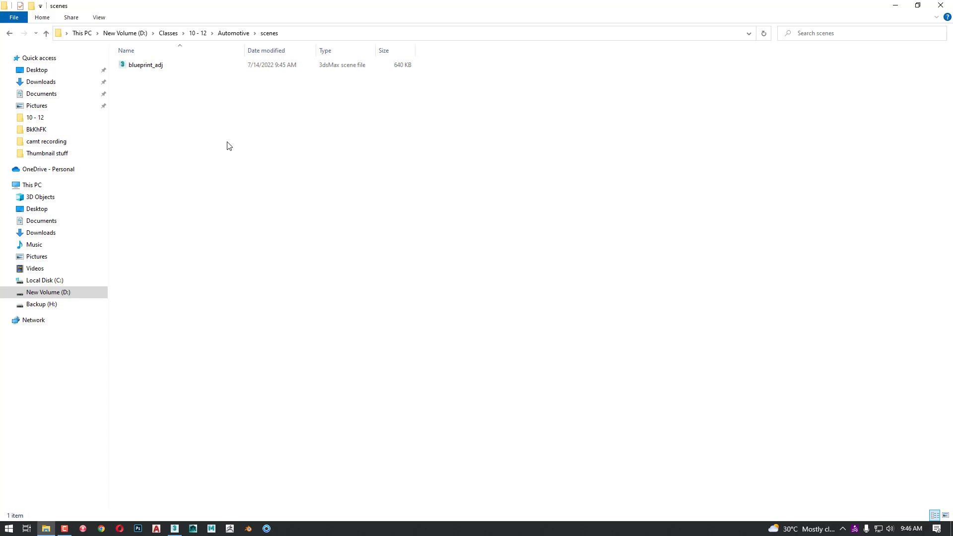
Switch back to 3ds Max and change the Perspective viewport to the Back view
{"action": "key", "text": "alt+Tab"}
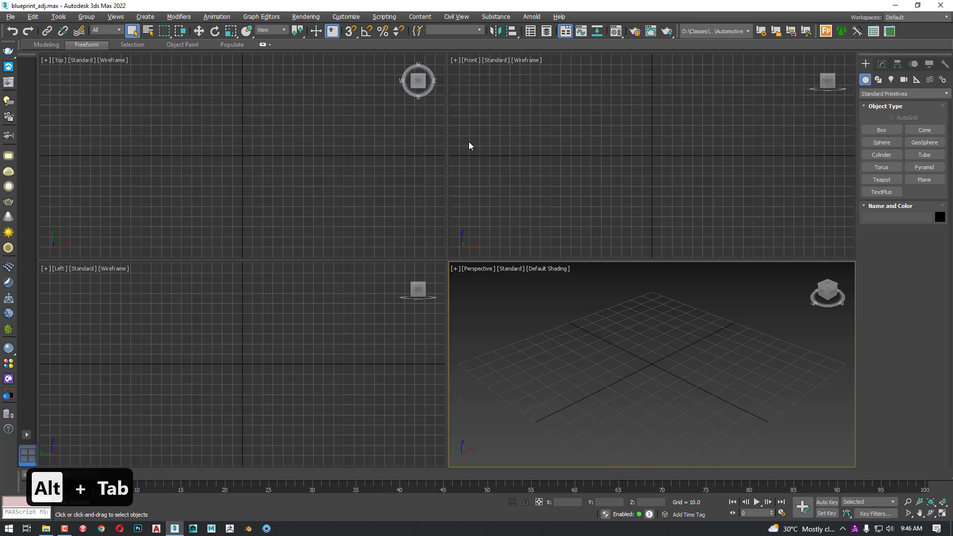
{"action": "left_click", "coordinate": [577, 159]}
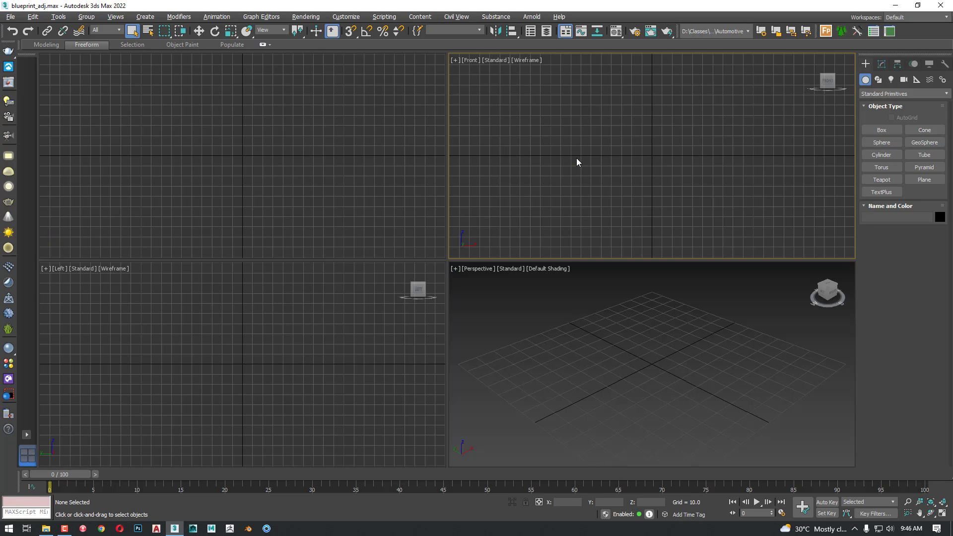
{"action": "left_click", "coordinate": [246, 177]}
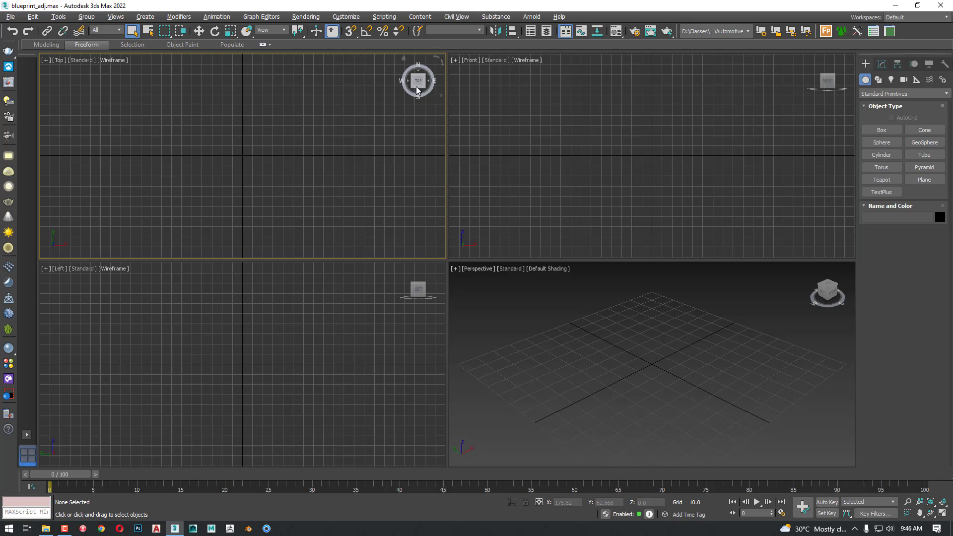
{"action": "left_click", "coordinate": [373, 315]}
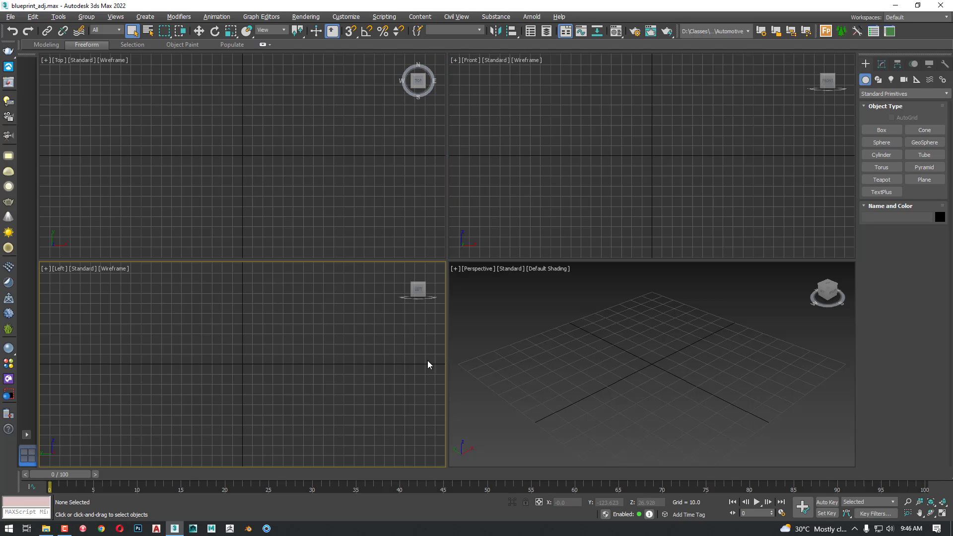
{"action": "left_click", "coordinate": [672, 353]}
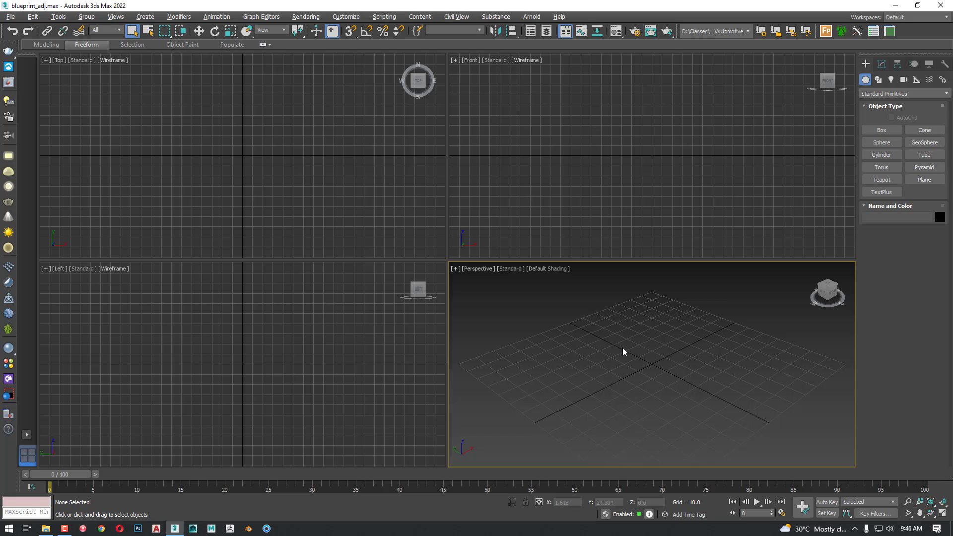
{"action": "left_click", "coordinate": [486, 270]}
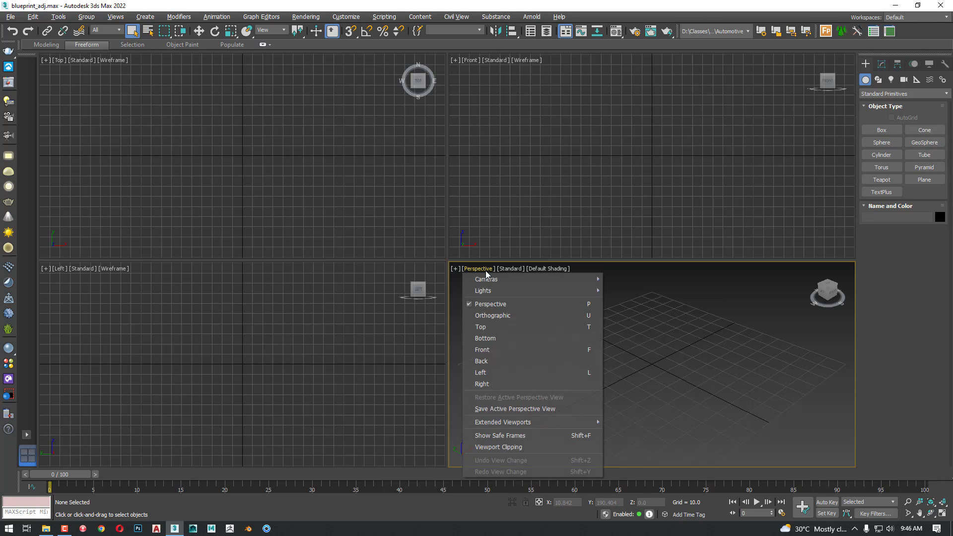
{"action": "left_click", "coordinate": [498, 362]}
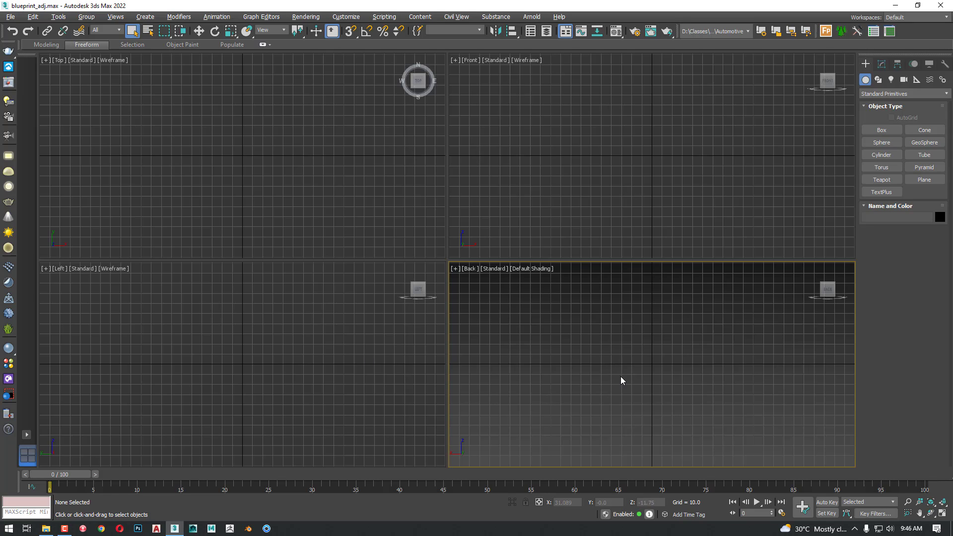
Set the Back viewport's background to Use Customize User Interface Solid Color and apply it to the active view
{"action": "key", "text": "alt+b"}
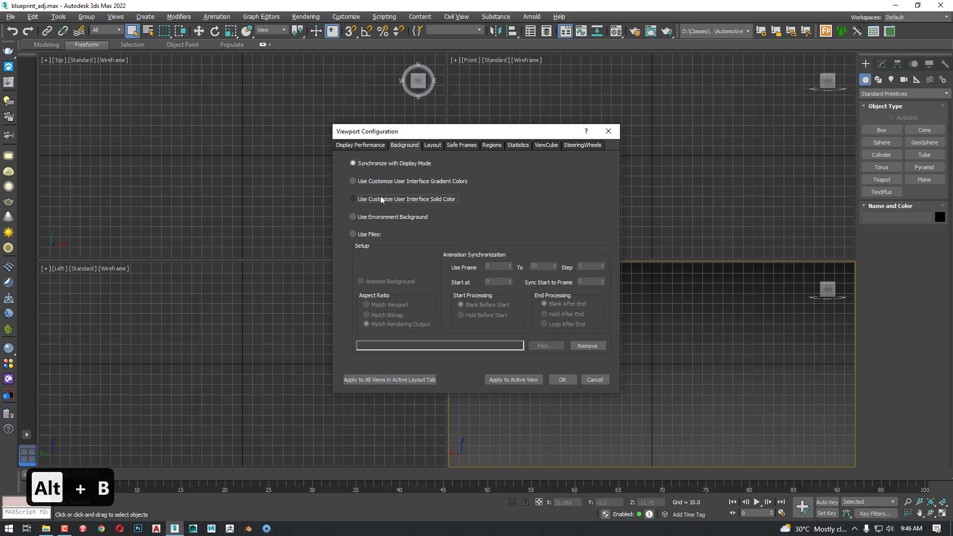
{"action": "left_click", "coordinate": [389, 198]}
{"action": "left_click", "coordinate": [527, 380]}
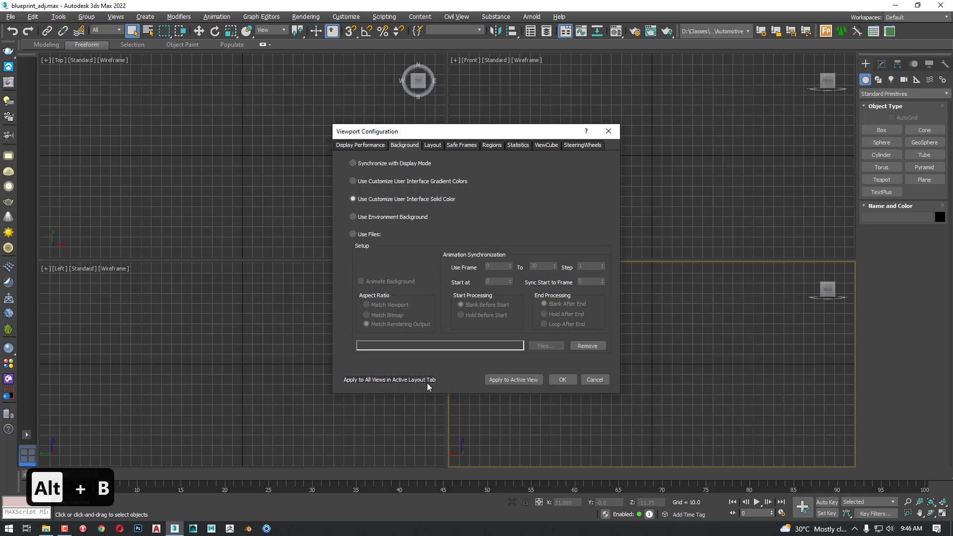
{"action": "left_click", "coordinate": [563, 380]}
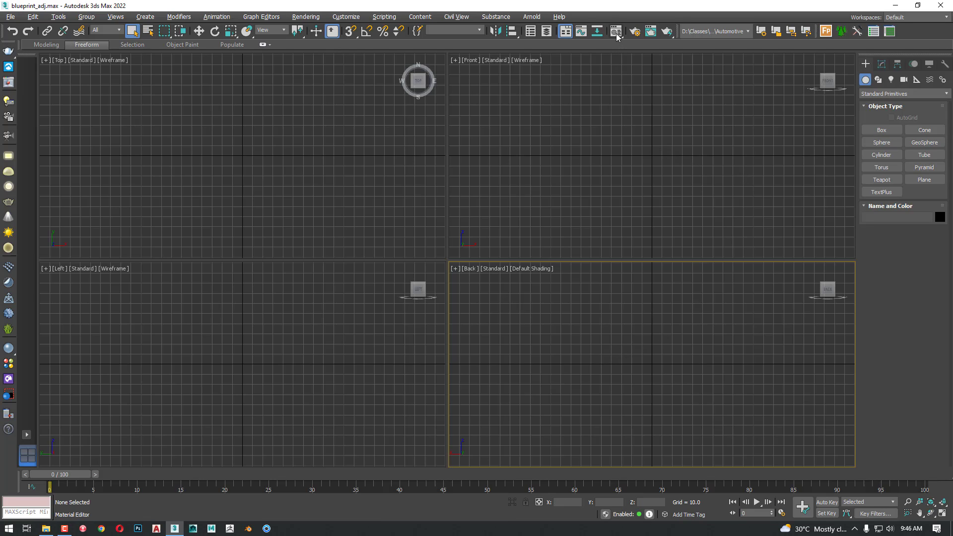
Open the compact Material Editor and move its window over the Top and Left viewports
{"action": "left_click_drag", "start_coordinate": [616, 34], "coordinate": [617, 46]}
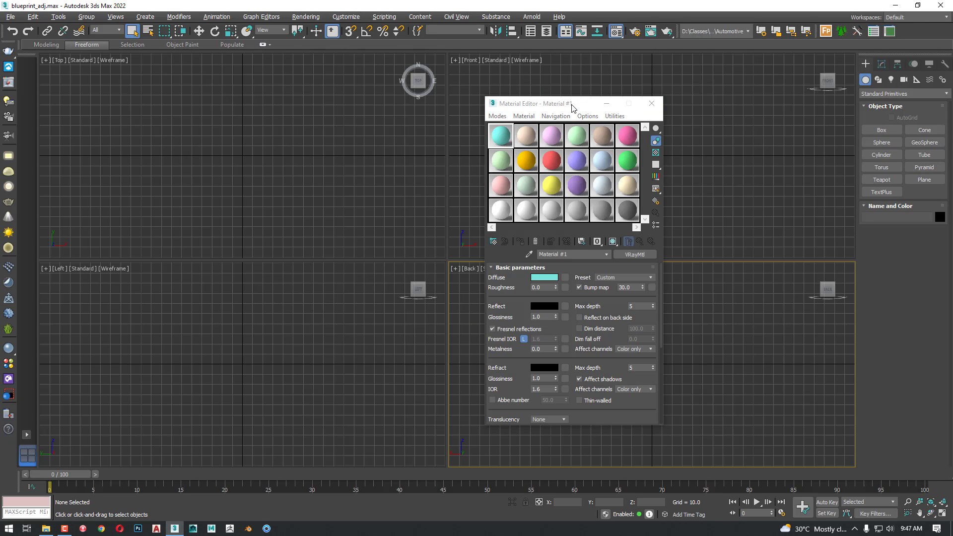
{"action": "left_click_drag", "start_coordinate": [571, 107], "coordinate": [179, 75]}
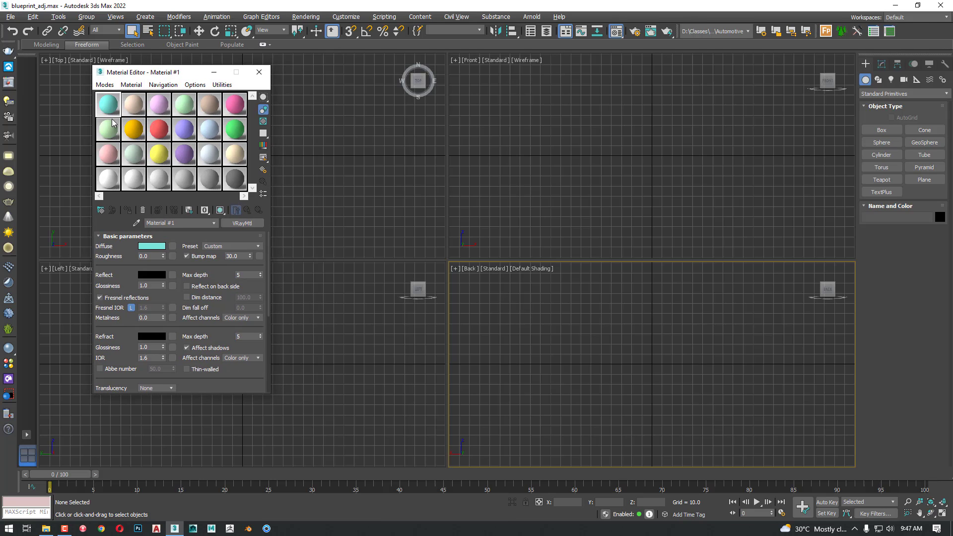
Cycle the Material Editor's sample slots to the larger 3X2 layout
{"action": "key", "text": "x"}
{"action": "key", "text": "x"}
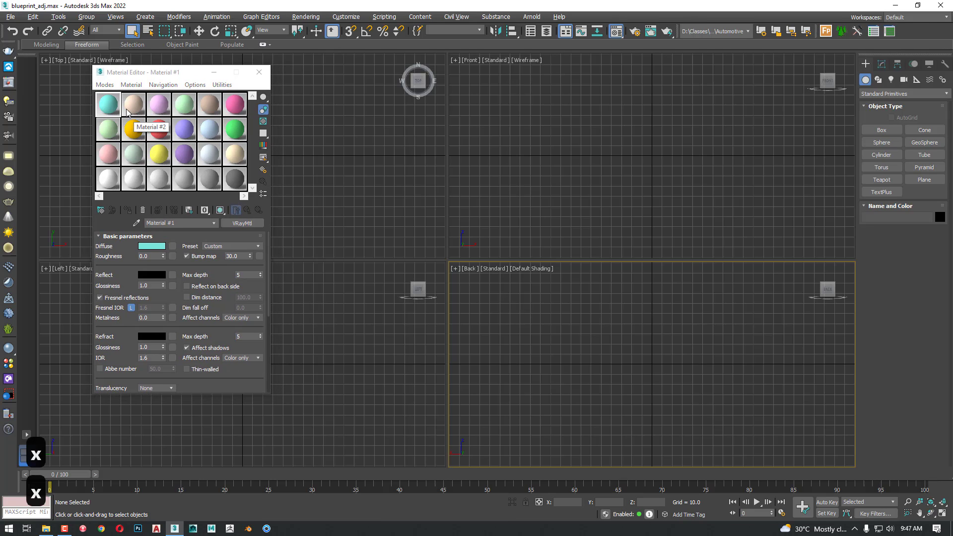
{"action": "left_click", "coordinate": [222, 84]}
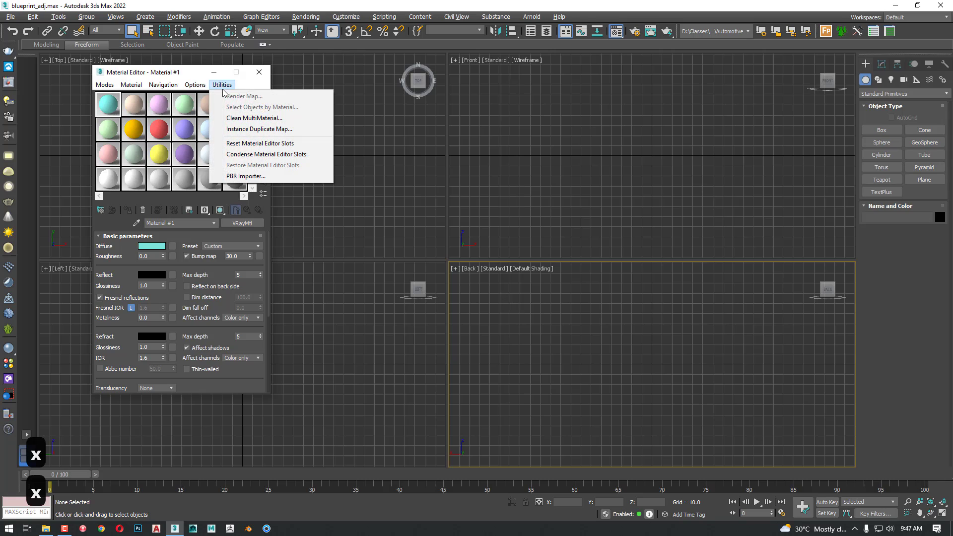
{"action": "mouse_move", "coordinate": [195, 85]}
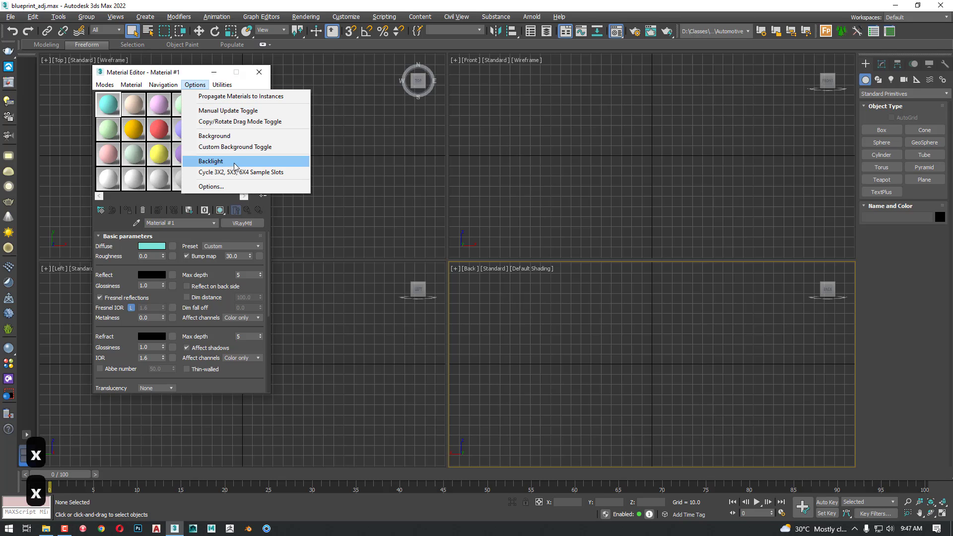
{"action": "left_click", "coordinate": [256, 172]}
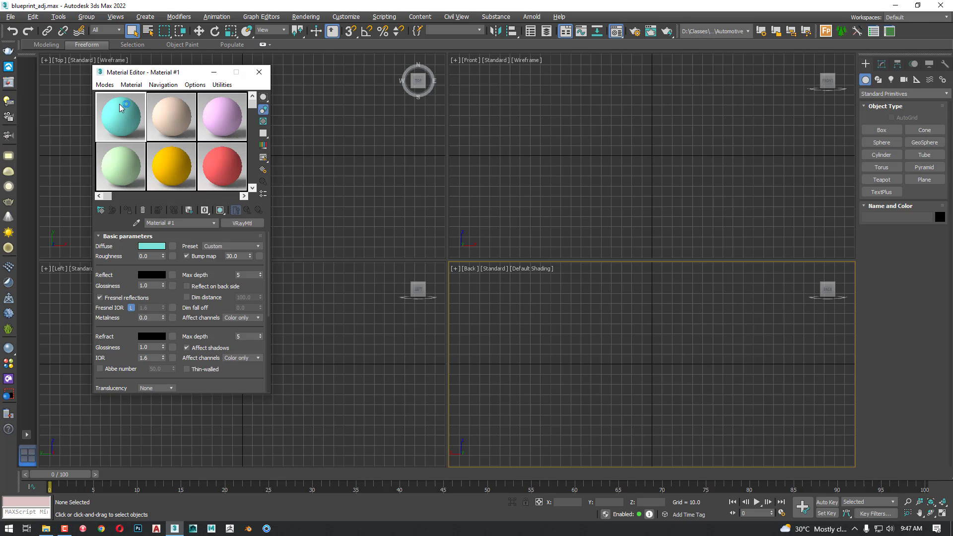
Rename the first material front and add a VRayBitmap map to its diffuse channel
{"action": "left_click_drag", "start_coordinate": [172, 221], "coordinate": [130, 224]}
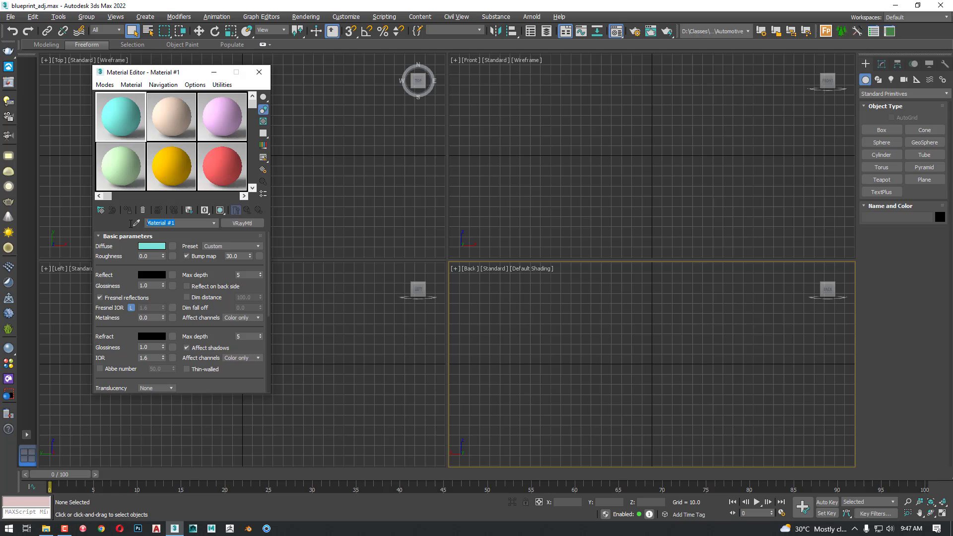
{"action": "type", "text": "front"}
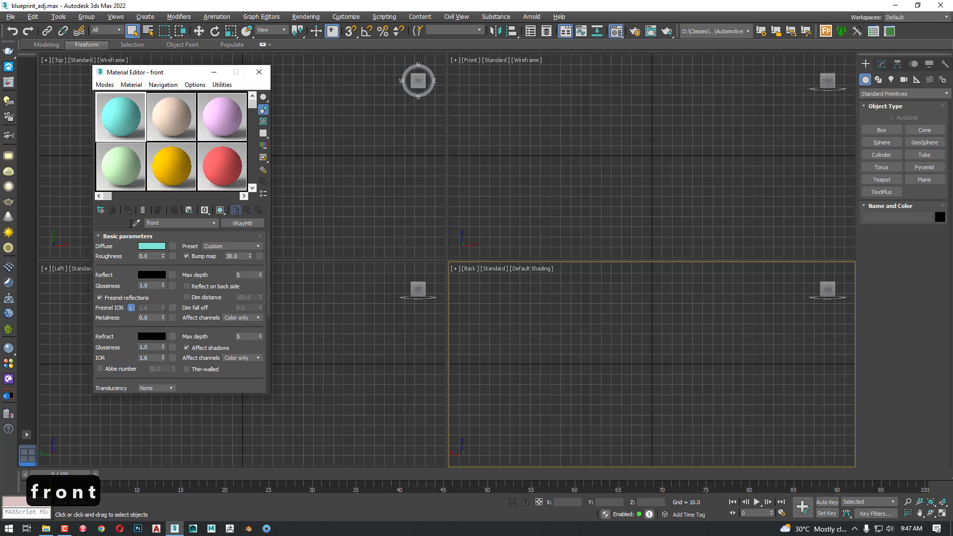
{"action": "key", "text": "Return"}
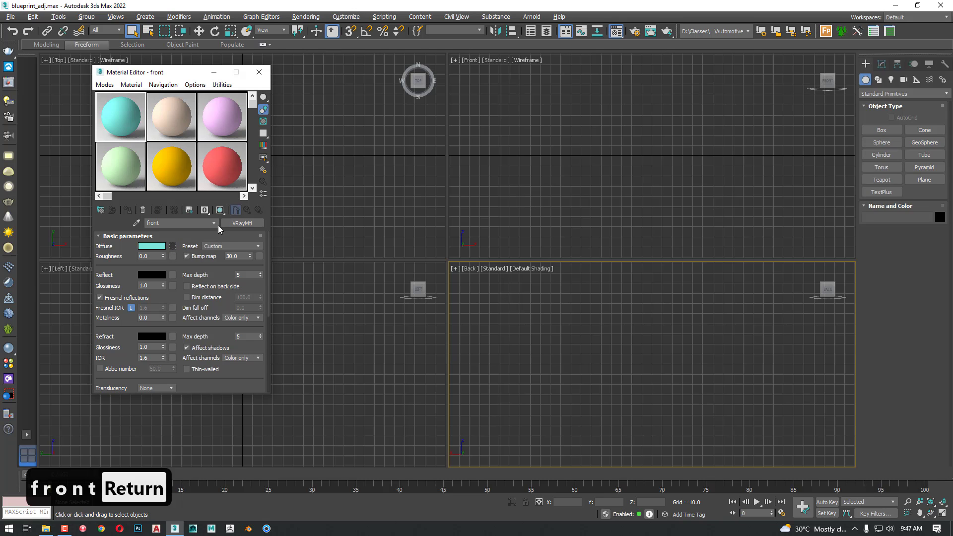
{"action": "left_click", "coordinate": [173, 246]}
{"action": "left_click", "coordinate": [511, 151]}
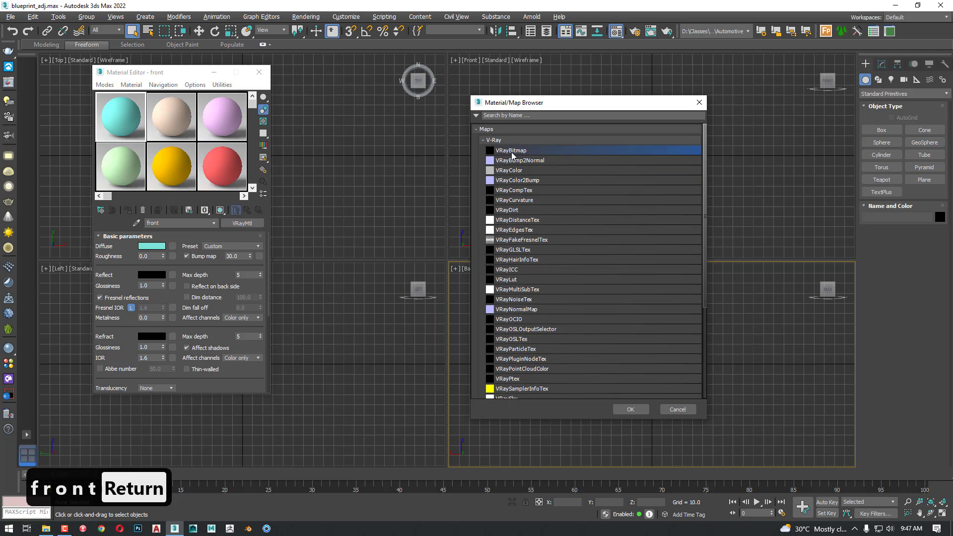
{"action": "double_click", "coordinate": [512, 152]}
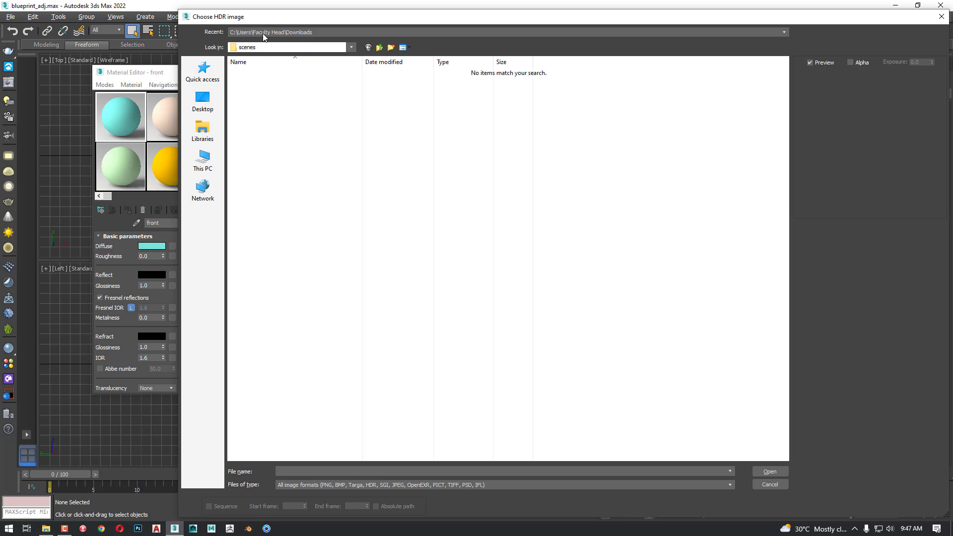
Load Reference_Front from D:\Classes\10 - 12\Automotive\sceneassets\images as the front material's diffuse bitmap
{"action": "left_click", "coordinate": [213, 162]}
{"action": "double_click", "coordinate": [588, 146]}
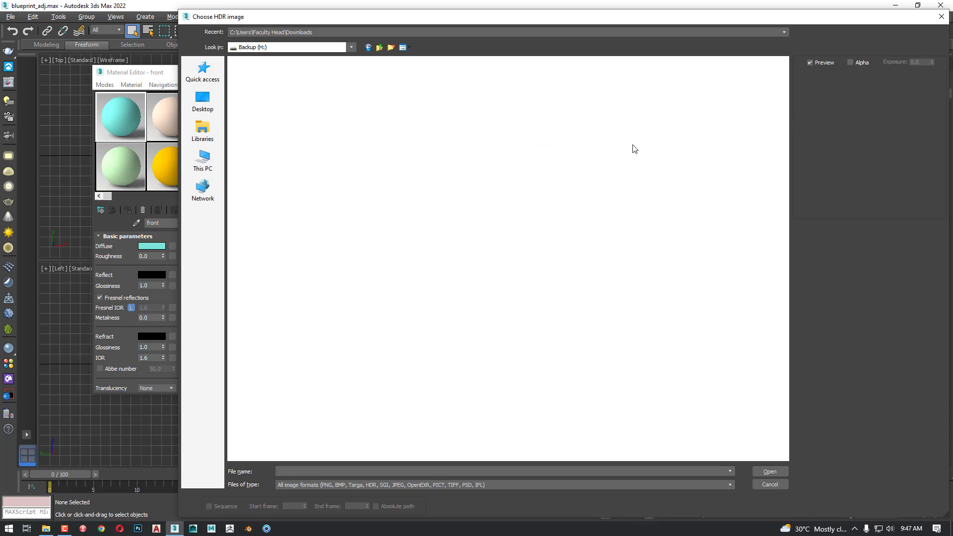
{"action": "left_click", "coordinate": [373, 48]}
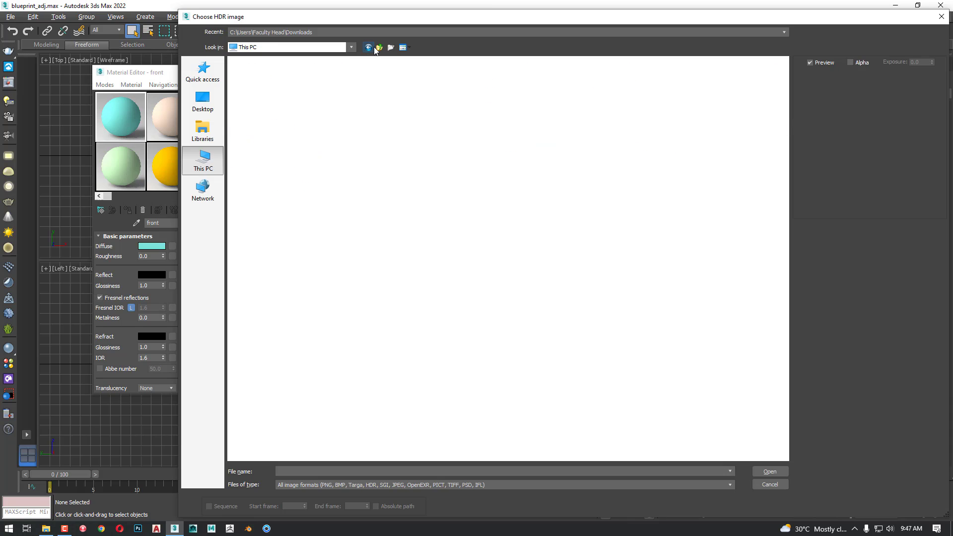
{"action": "double_click", "coordinate": [392, 143]}
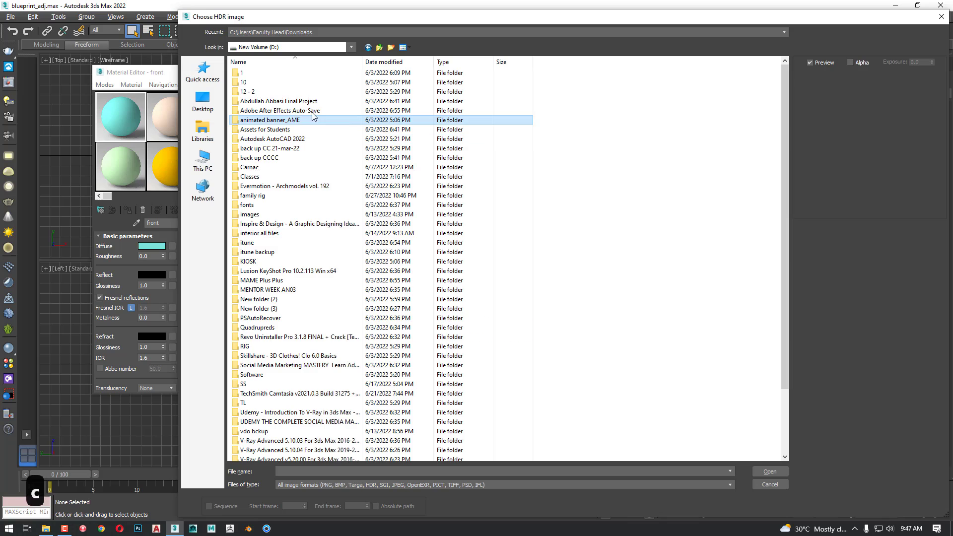
{"action": "double_click", "coordinate": [254, 177]}
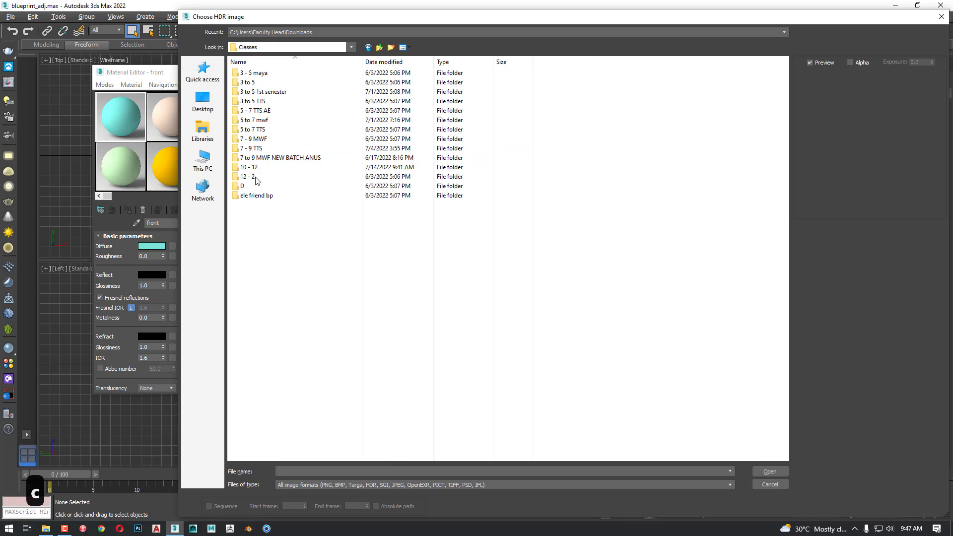
{"action": "double_click", "coordinate": [258, 168]}
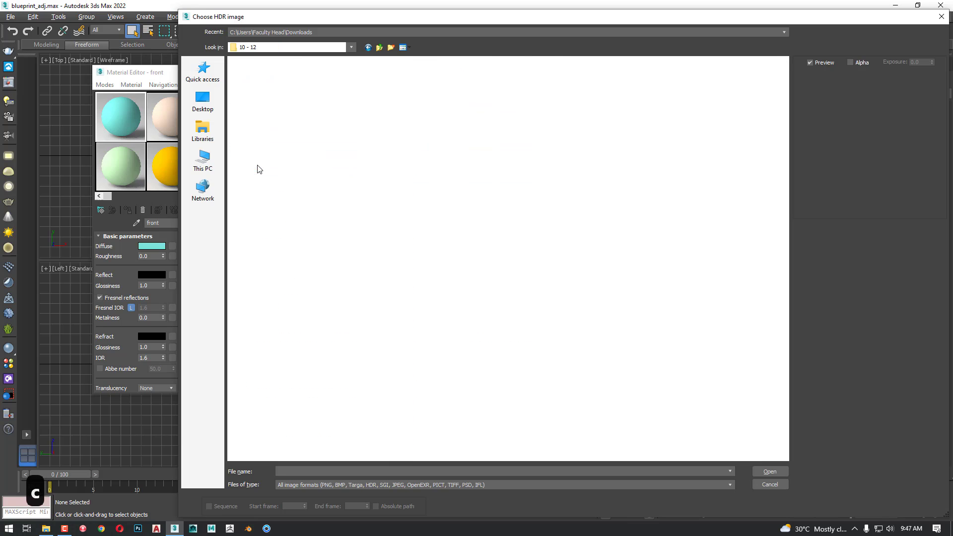
{"action": "double_click", "coordinate": [255, 73]}
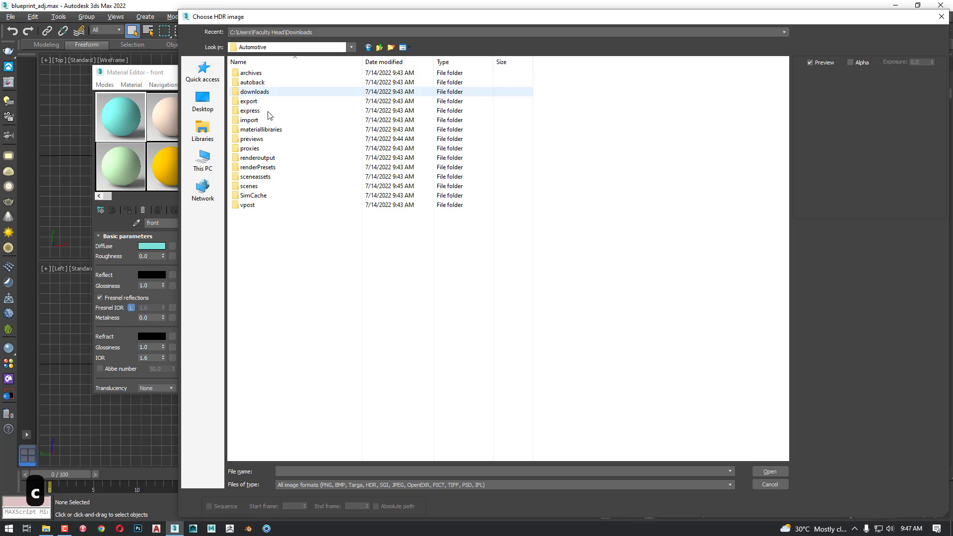
{"action": "double_click", "coordinate": [263, 176]}
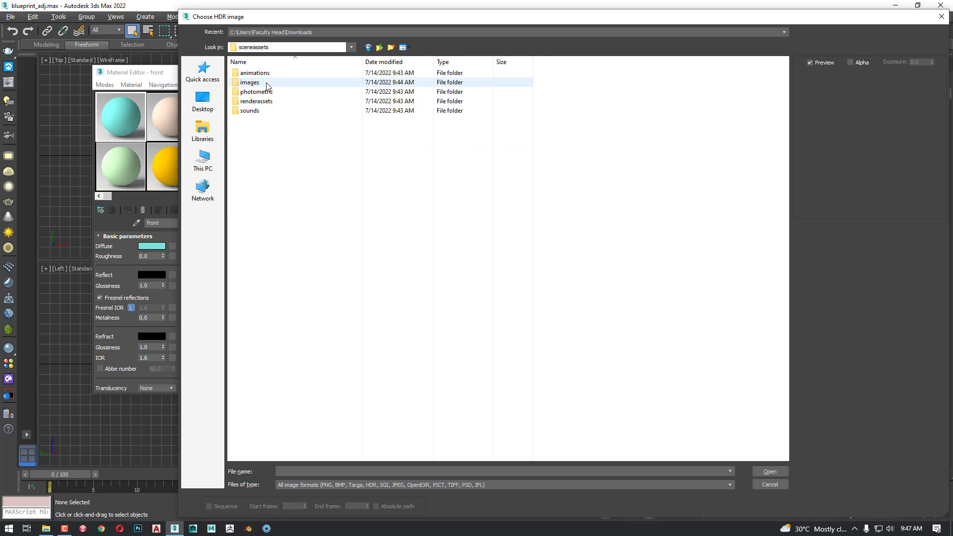
{"action": "double_click", "coordinate": [266, 83]}
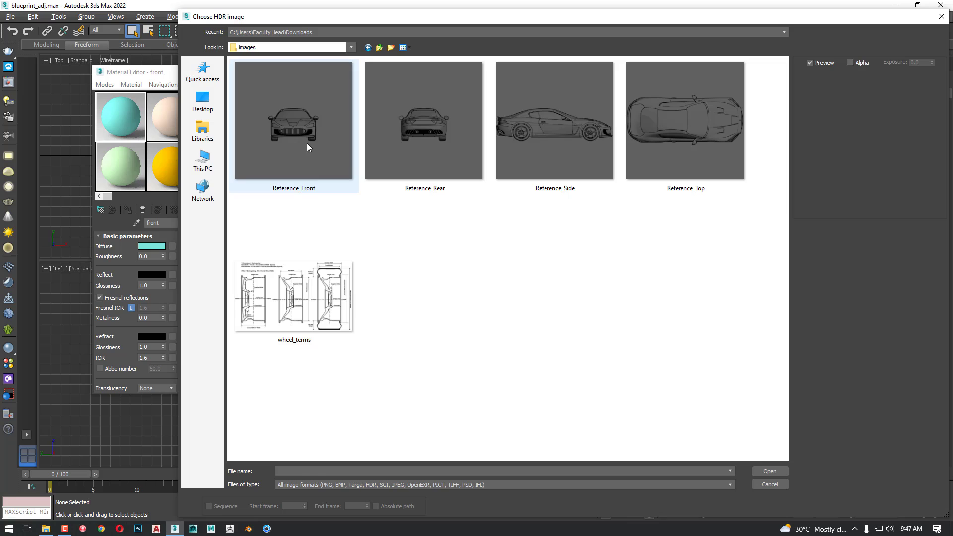
{"action": "left_click", "coordinate": [307, 143]}
{"action": "left_click", "coordinate": [762, 471]}
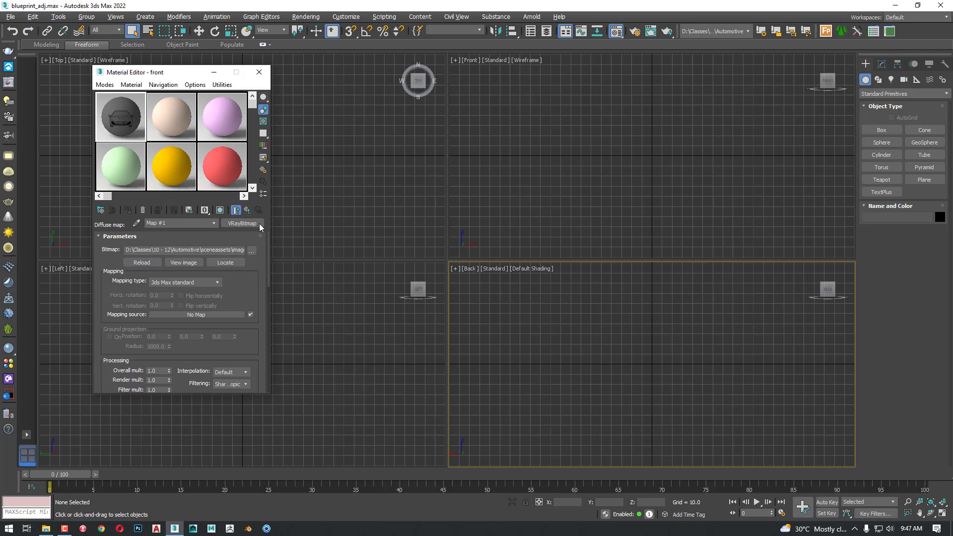
{"action": "left_click", "coordinate": [236, 210]}
Select the second material in the Material Editor and rename it rear
{"action": "left_click", "coordinate": [177, 122]}
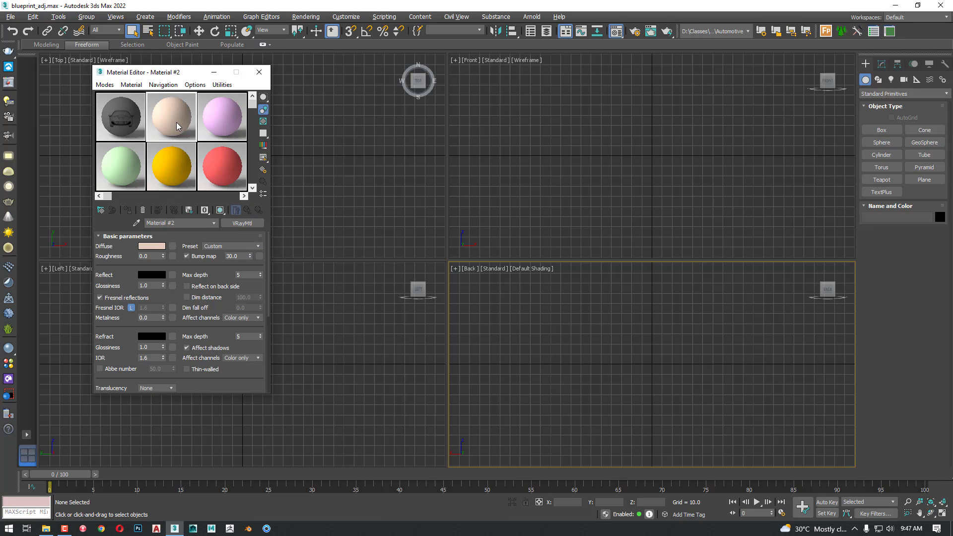
{"action": "left_click_drag", "start_coordinate": [187, 224], "coordinate": [125, 224]}
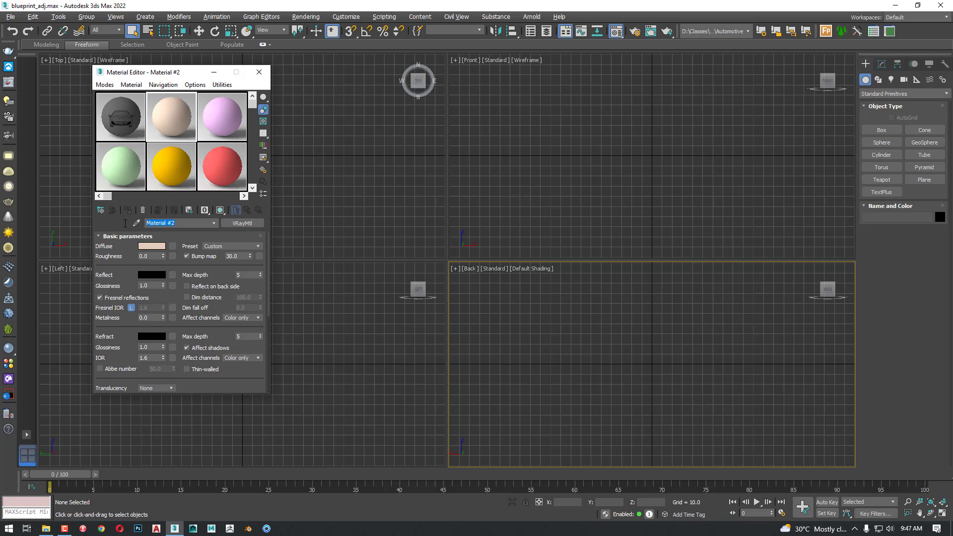
{"action": "type", "text": "read"}
{"action": "key", "text": "BackSpace"}
{"action": "type", "text": "r"}
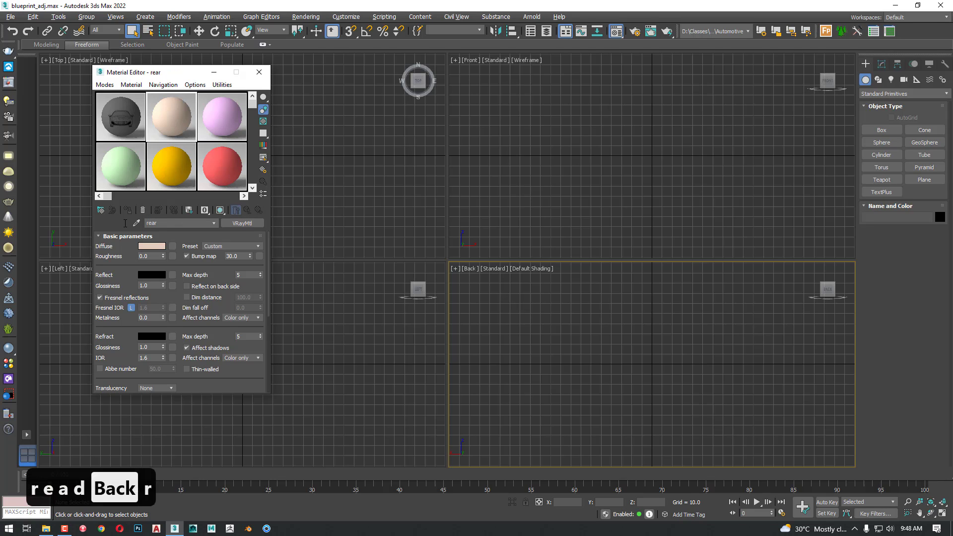
{"action": "key", "text": "Return"}
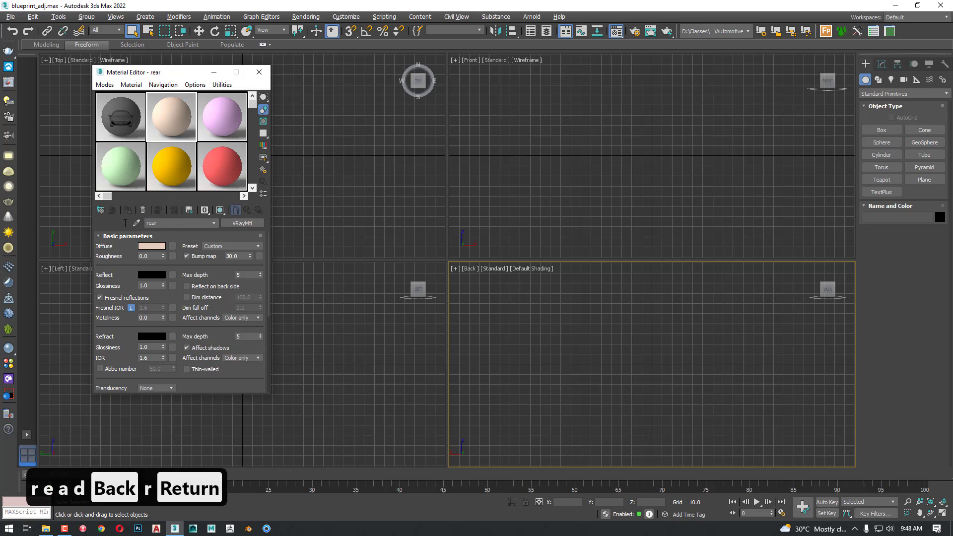
Assign a VRayBitmap with the Reference_Rear image to the rear material's diffuse channel
{"action": "left_click", "coordinate": [172, 246]}
{"action": "double_click", "coordinate": [520, 150]}
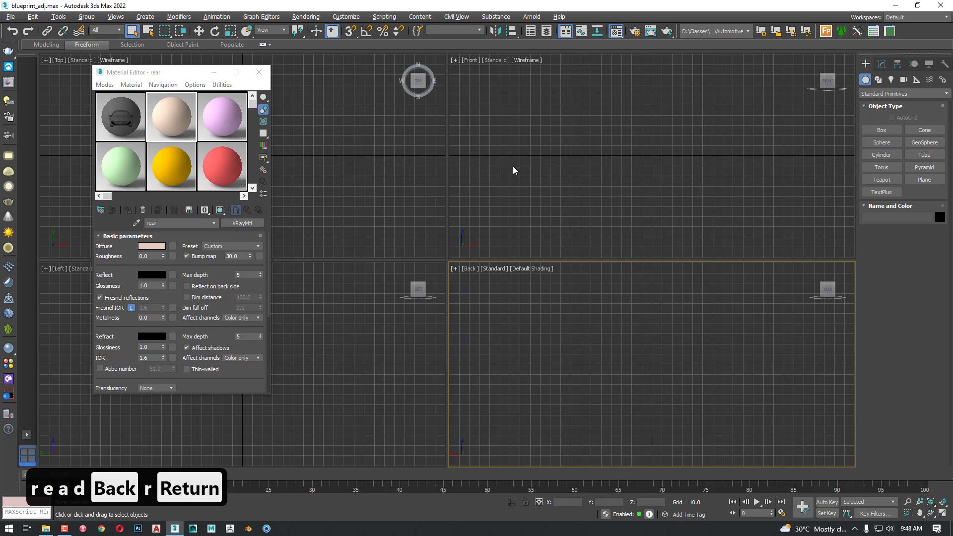
{"action": "double_click", "coordinate": [426, 127]}
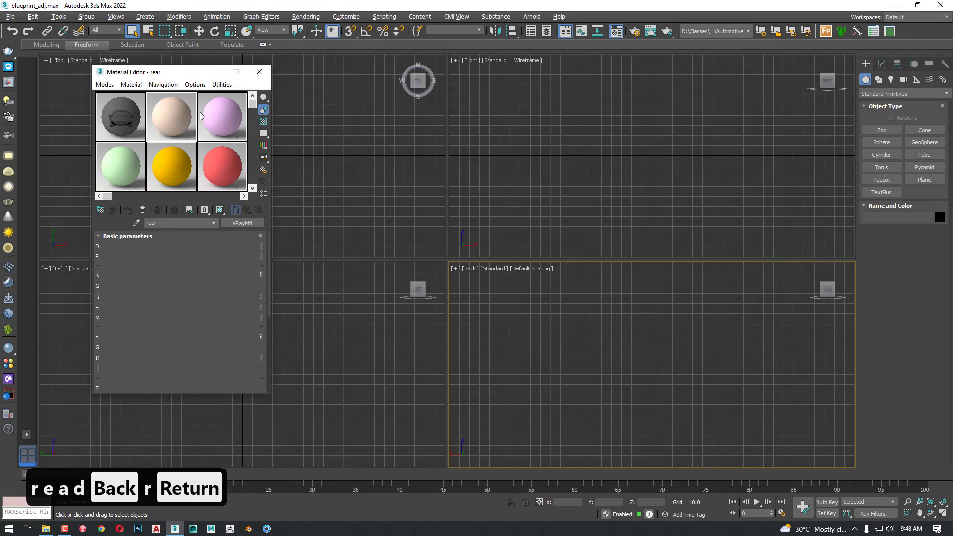
Select the third material in the Material Editor and rename it left
{"action": "left_click", "coordinate": [229, 114]}
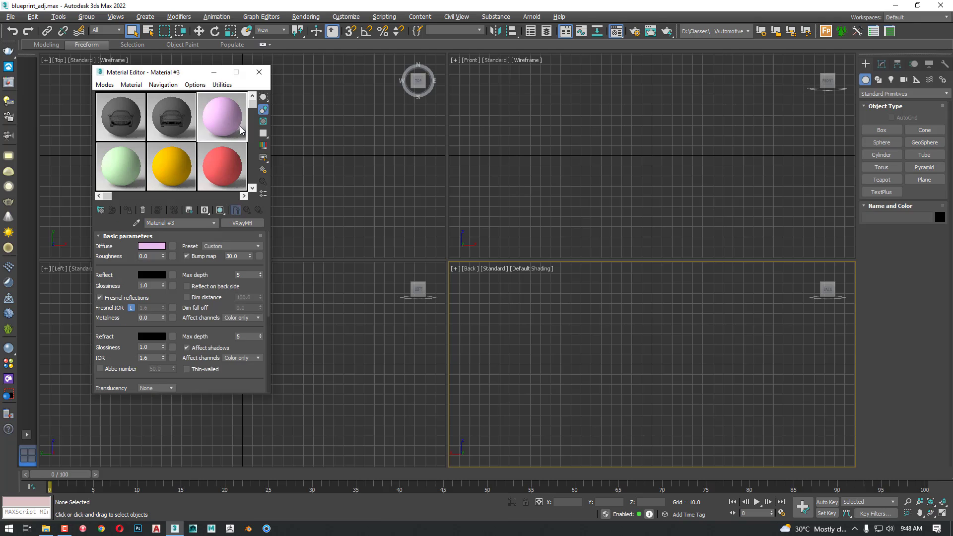
{"action": "left_click_drag", "start_coordinate": [155, 221], "coordinate": [147, 223]}
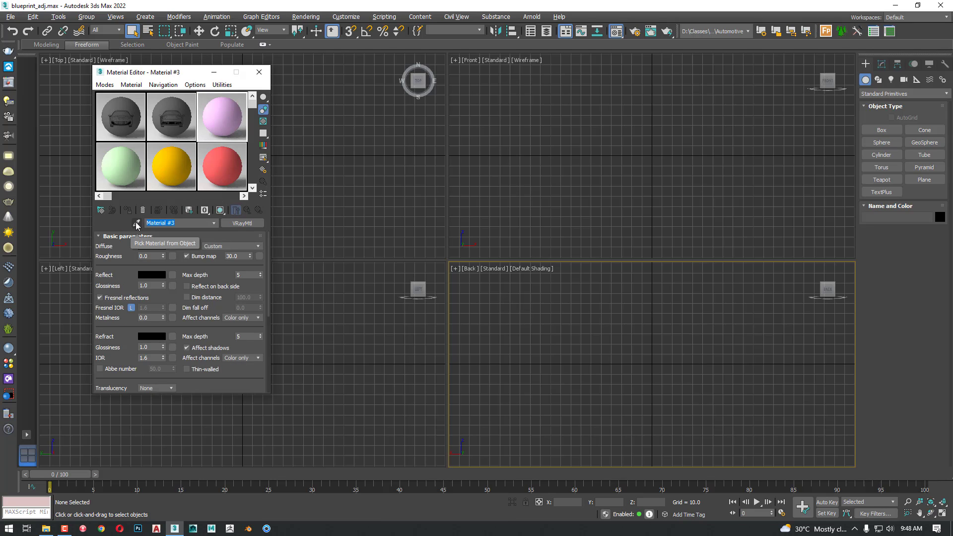
{"action": "type", "text": "left"}
{"action": "key", "text": "Return"}
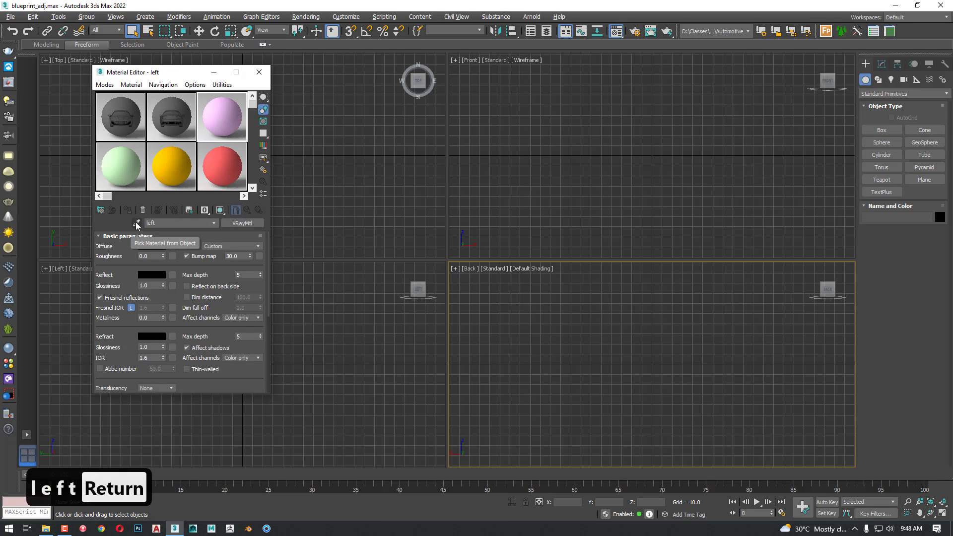
Assign a VRayBitmap with the Reference_Side image to the left material's diffuse channel
{"action": "left_click", "coordinate": [172, 246]}
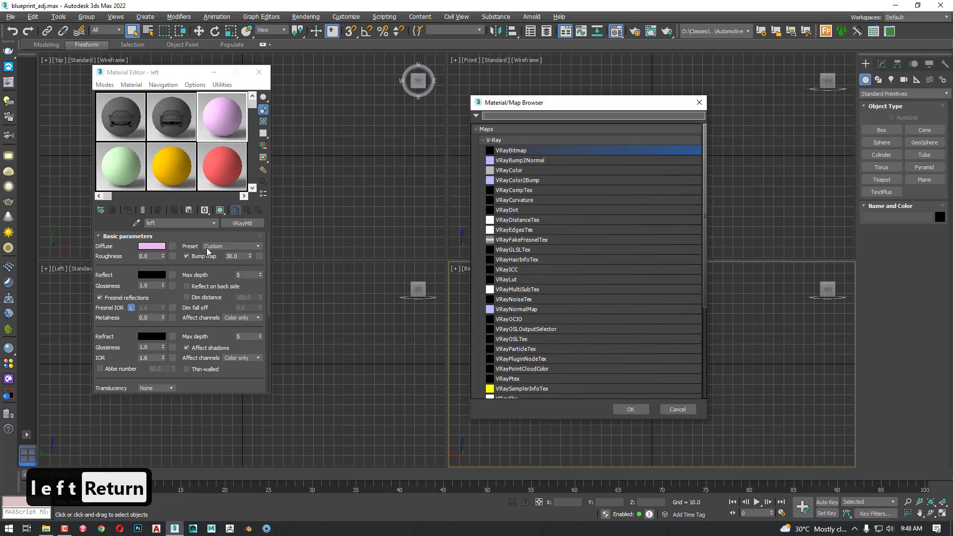
{"action": "double_click", "coordinate": [519, 150]}
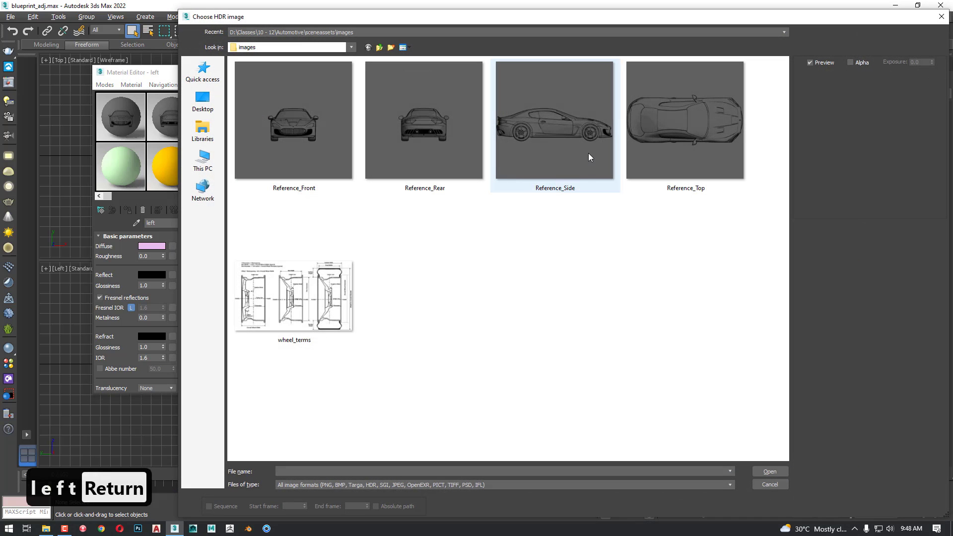
{"action": "double_click", "coordinate": [588, 153]}
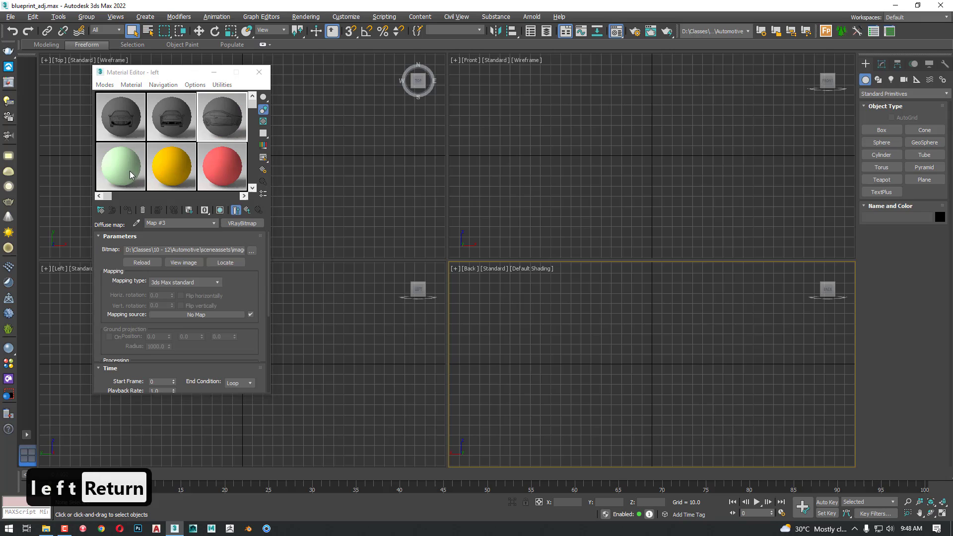
Assign a VRayBitmap with the Reference_Top image to the fourth material's diffuse channel and rename the material top
{"action": "left_click", "coordinate": [130, 171]}
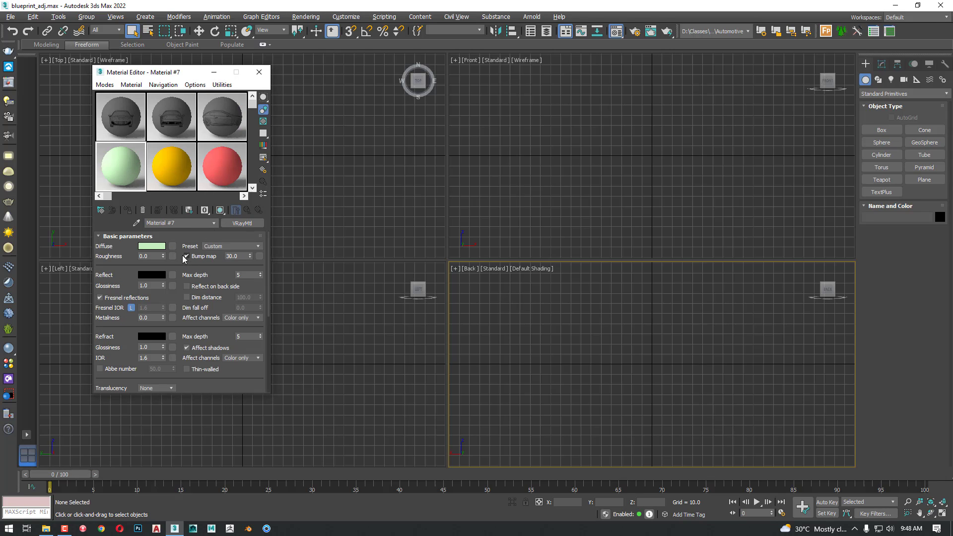
{"action": "left_click", "coordinate": [172, 247]}
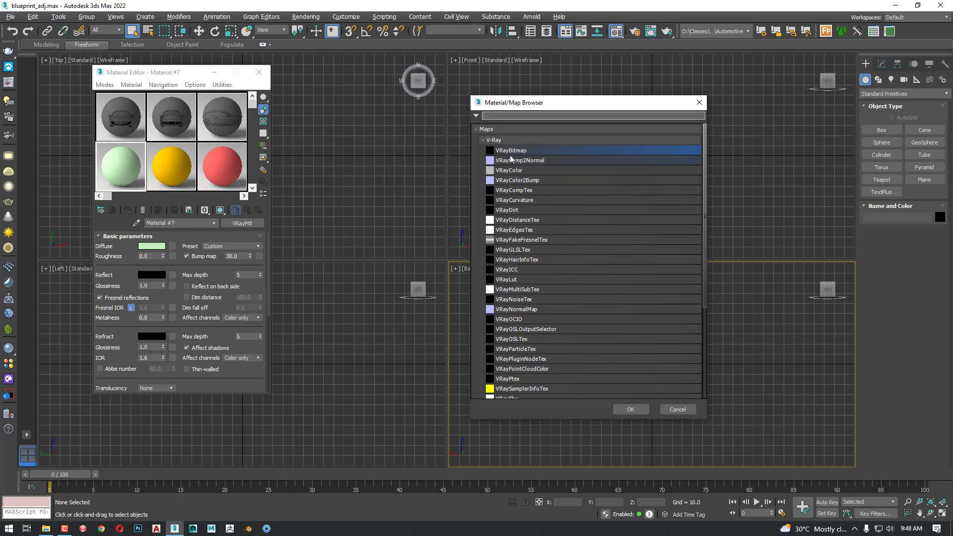
{"action": "double_click", "coordinate": [516, 150]}
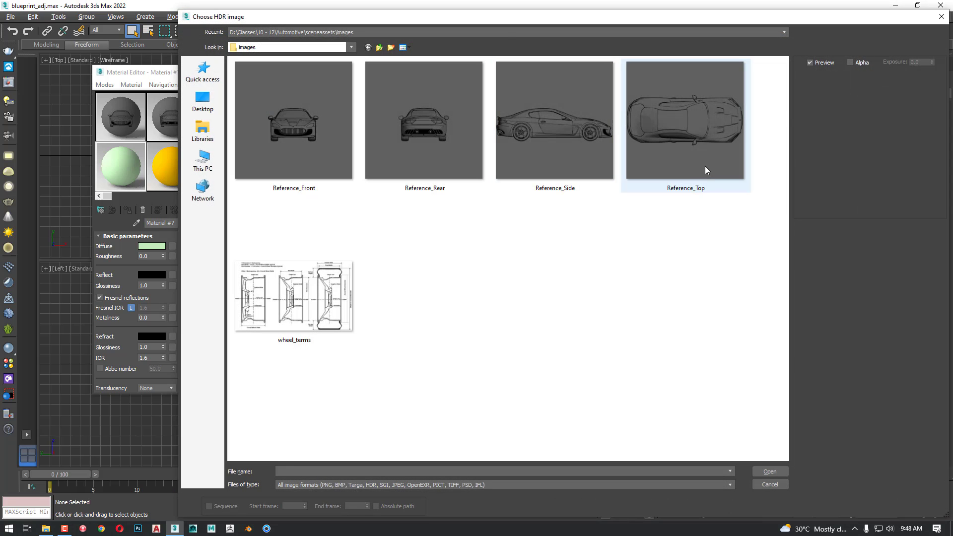
{"action": "double_click", "coordinate": [704, 165]}
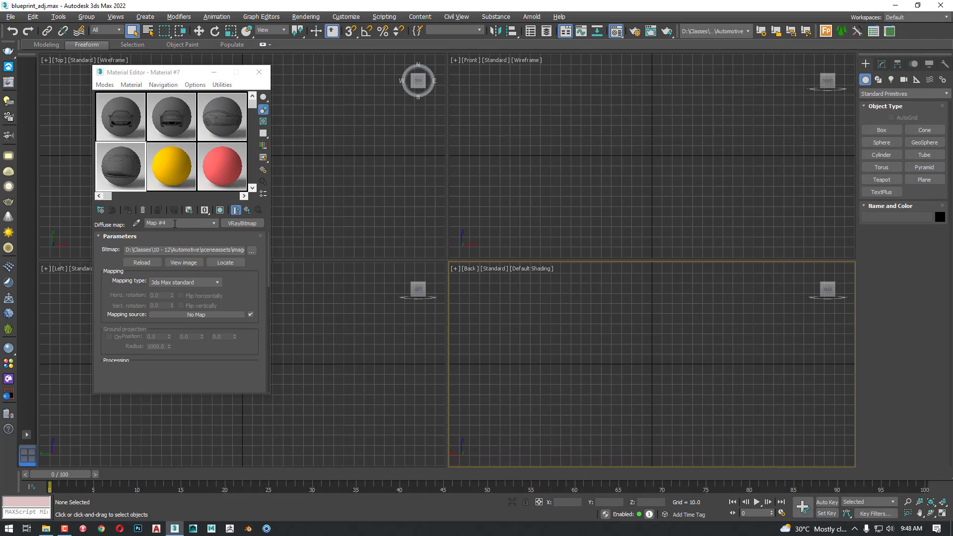
{"action": "left_click", "coordinate": [247, 210]}
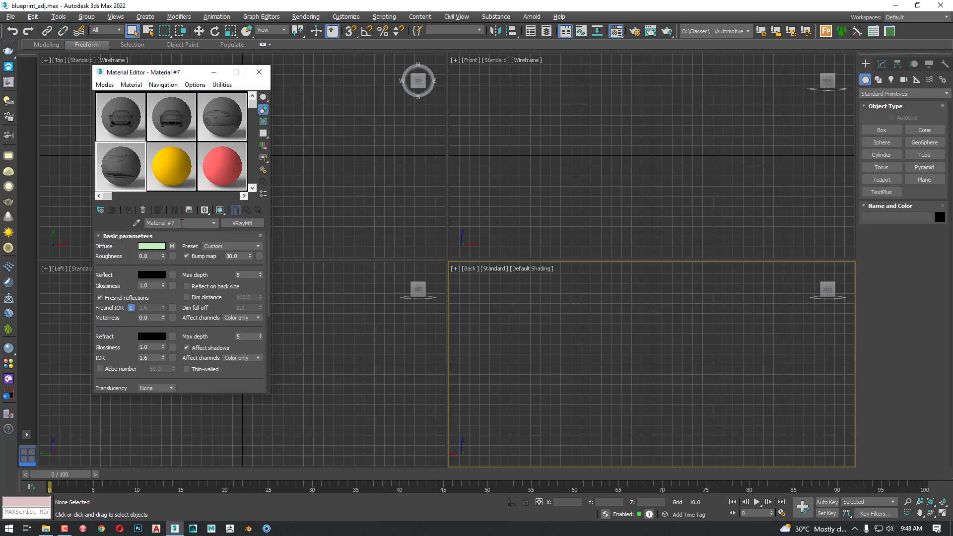
{"action": "type", "text": "top"}
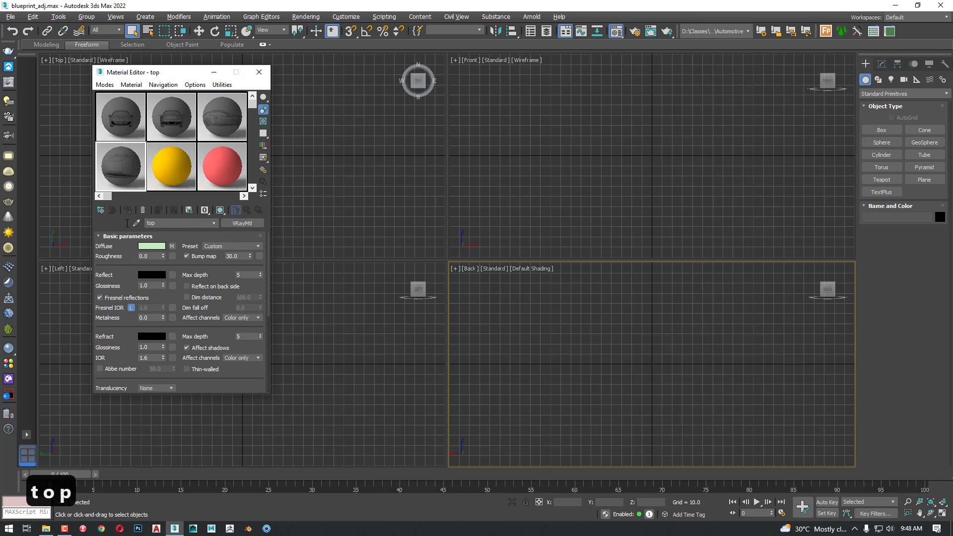
Review the left, front and rear materials in the Material Editor and move the editor toward the middle of the workspace
{"action": "left_click", "coordinate": [205, 128]}
{"action": "left_click", "coordinate": [172, 246]}
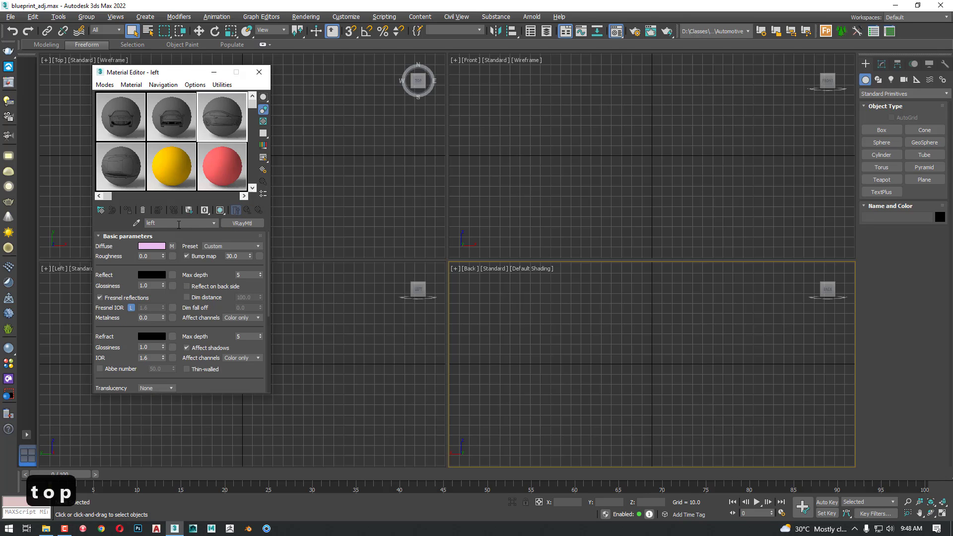
{"action": "left_click", "coordinate": [177, 130]}
{"action": "left_click", "coordinate": [128, 127]}
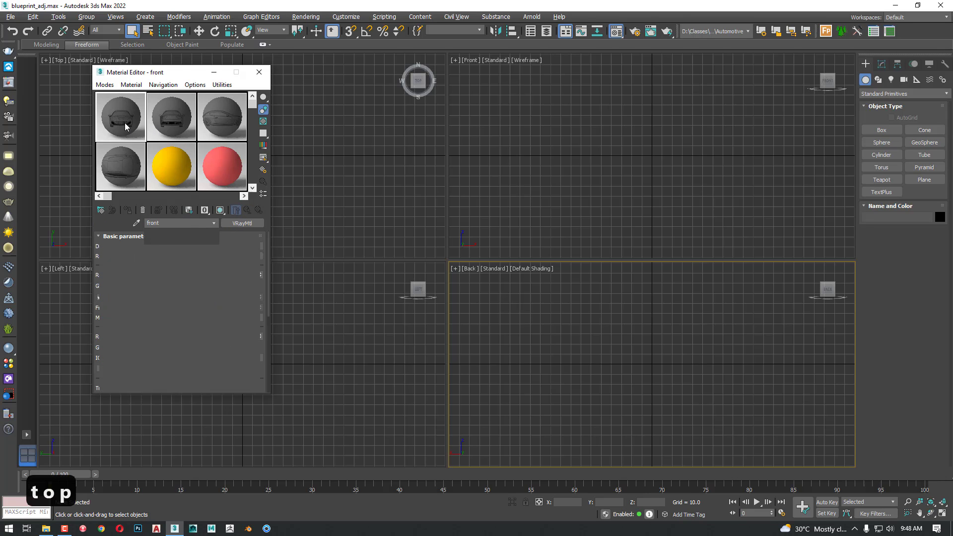
{"action": "left_click", "coordinate": [170, 112]}
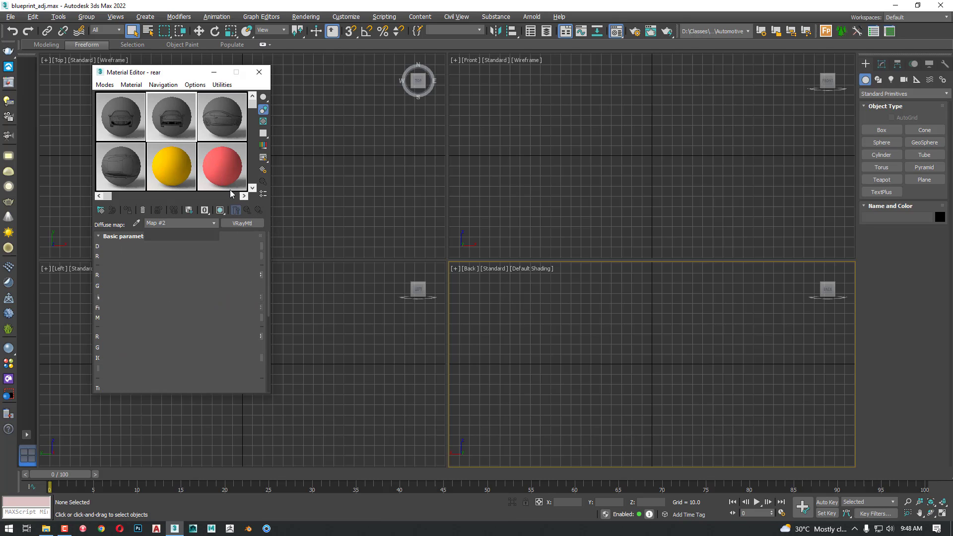
{"action": "left_click", "coordinate": [122, 125]}
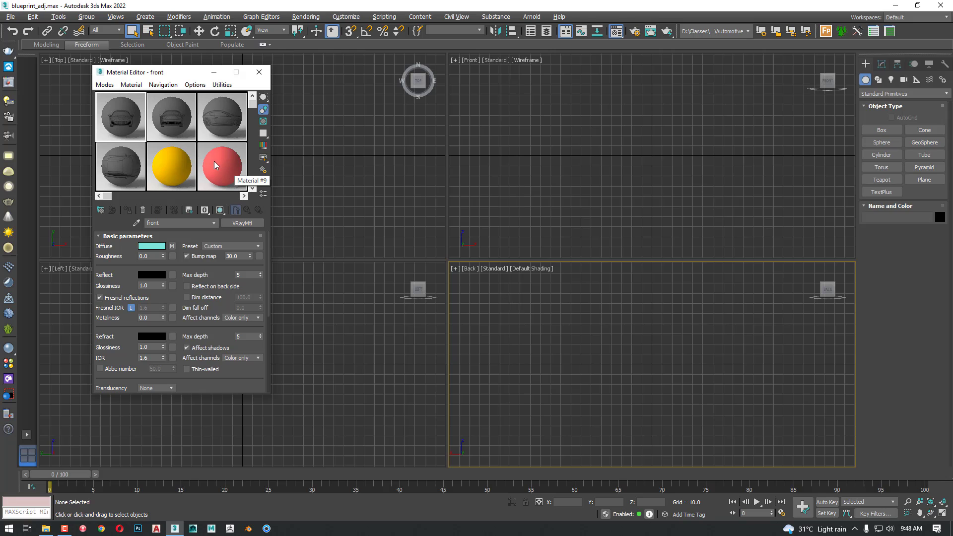
{"action": "left_click_drag", "start_coordinate": [154, 72], "coordinate": [326, 115]}
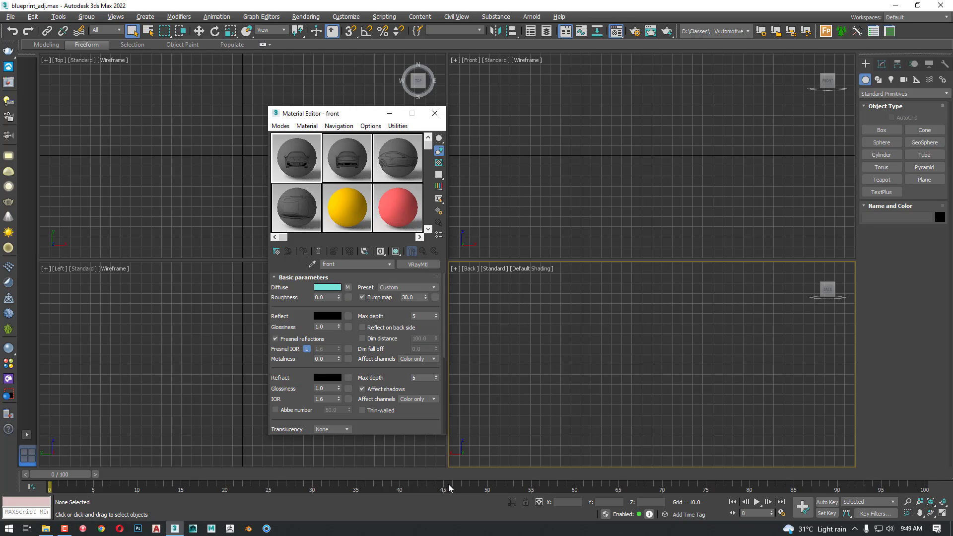
Set the animation end time to frame 10 in the Time Configuration
{"action": "left_click", "coordinate": [781, 513]}
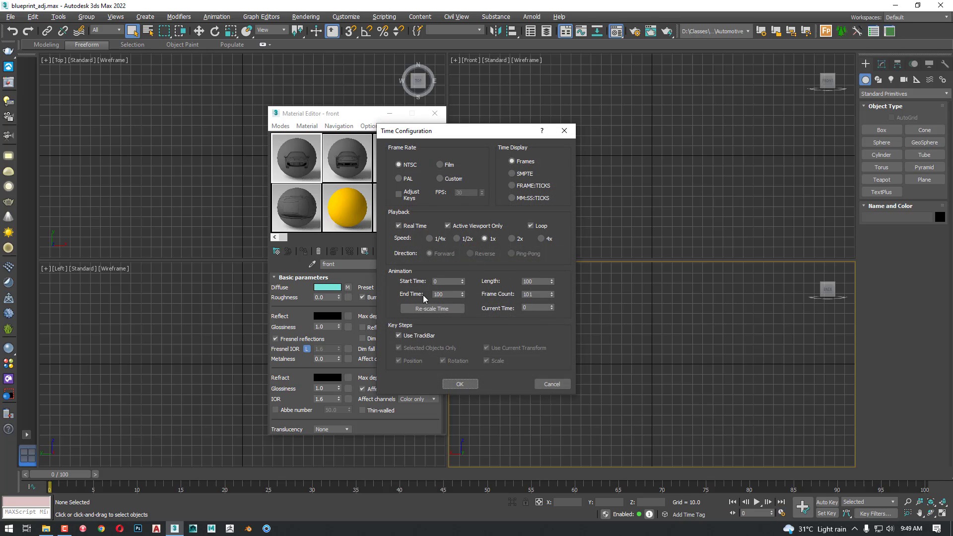
{"action": "double_click", "coordinate": [448, 295]}
{"action": "key", "text": "BackSpace"}
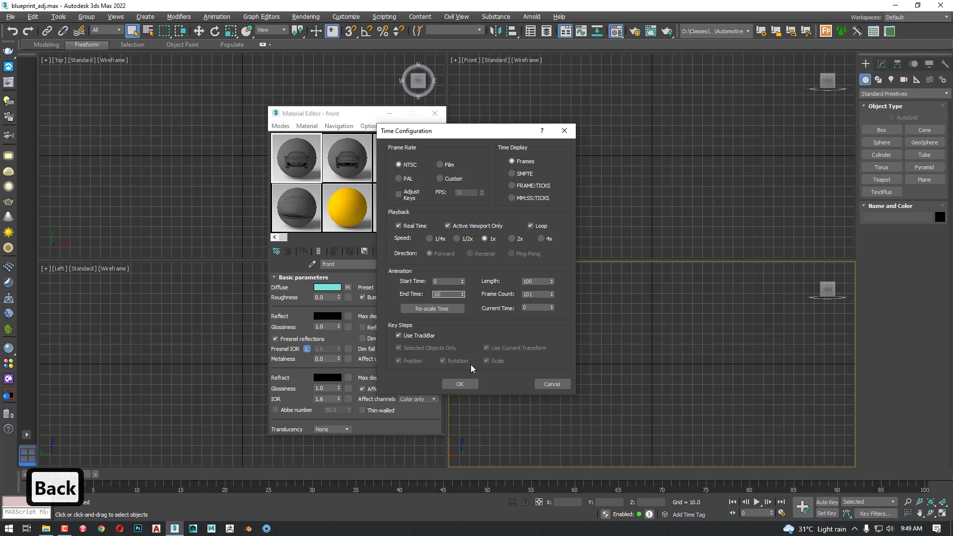
{"action": "left_click", "coordinate": [467, 383]}
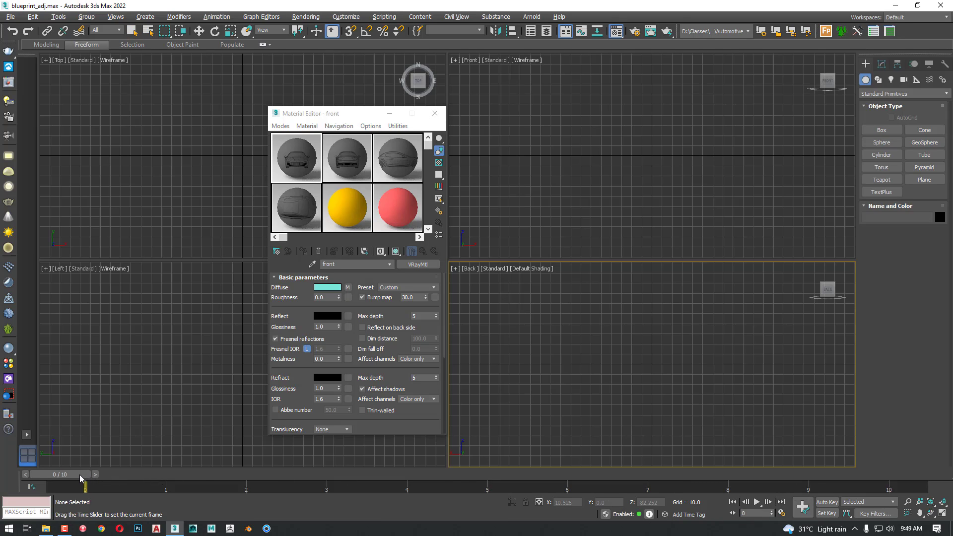
Change the yellow fifth sample material to the Standard (Legacy) Scanline type
{"action": "left_click", "coordinate": [343, 205]}
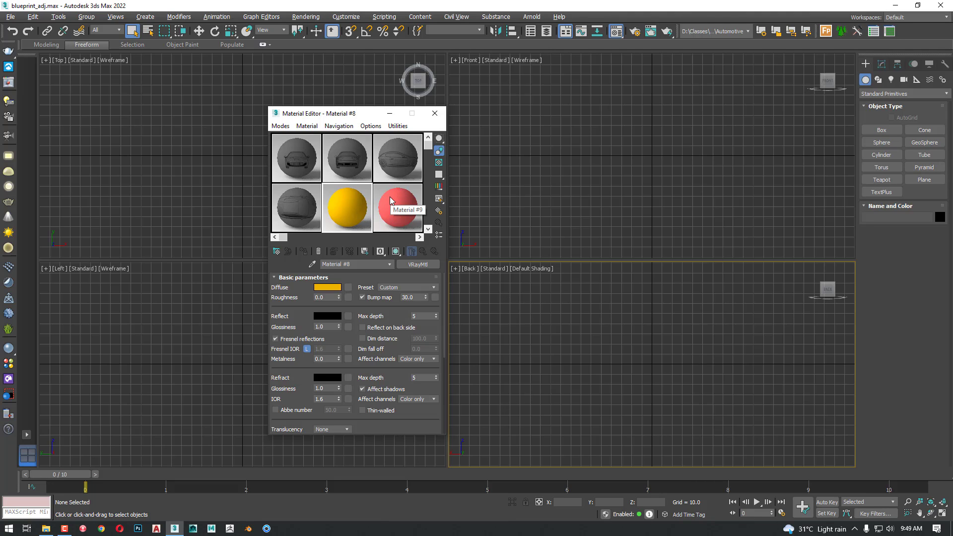
{"action": "left_click", "coordinate": [417, 264]}
{"action": "left_click", "coordinate": [484, 141]}
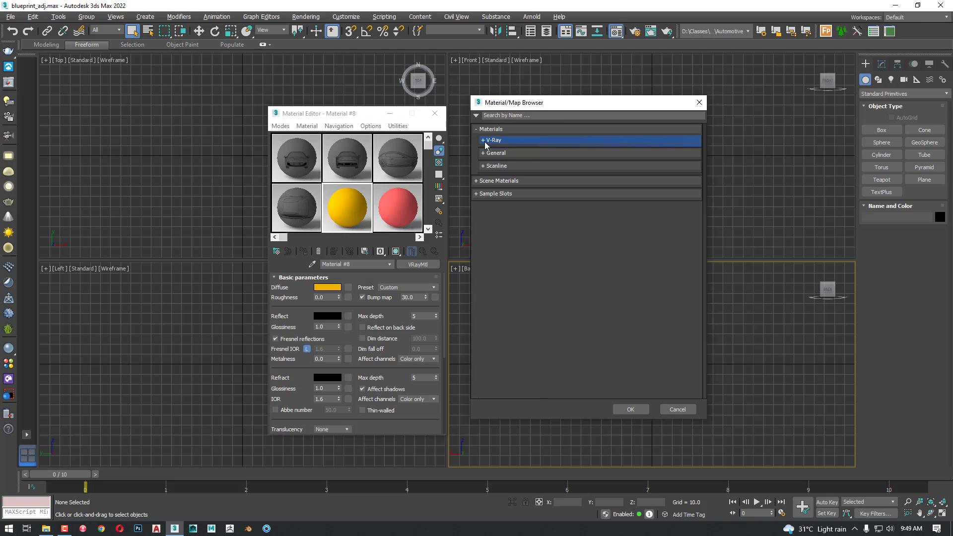
{"action": "left_click", "coordinate": [503, 167]}
{"action": "left_click", "coordinate": [502, 169]}
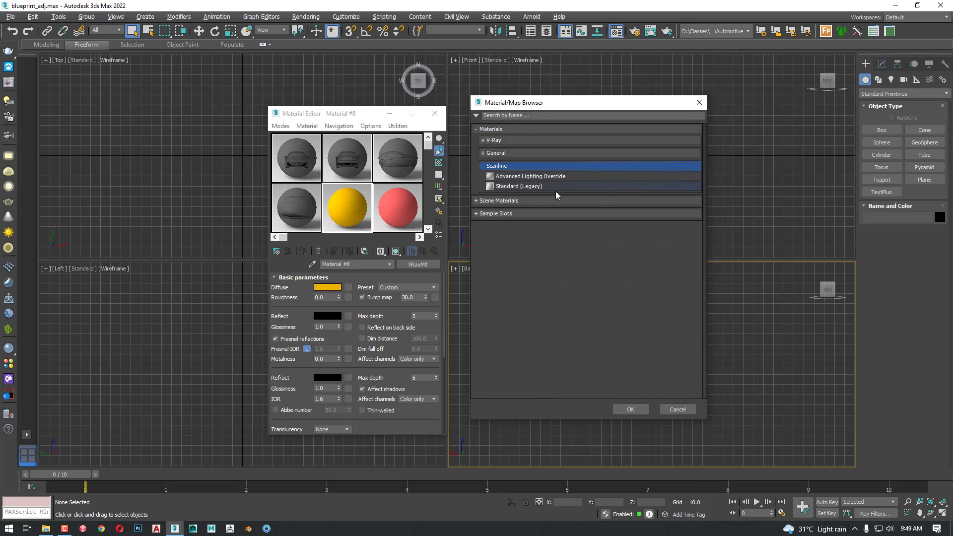
{"action": "left_click", "coordinate": [509, 187]}
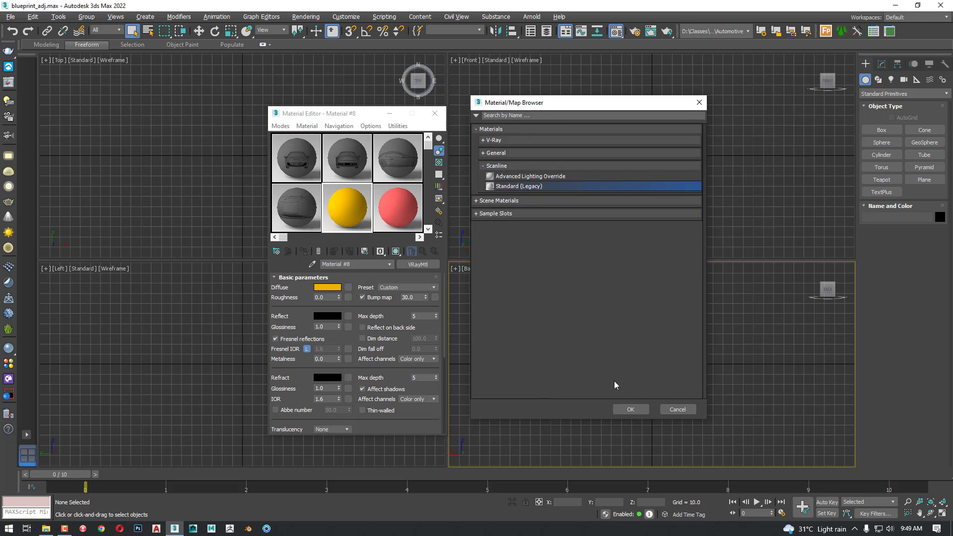
{"action": "left_click", "coordinate": [644, 410]}
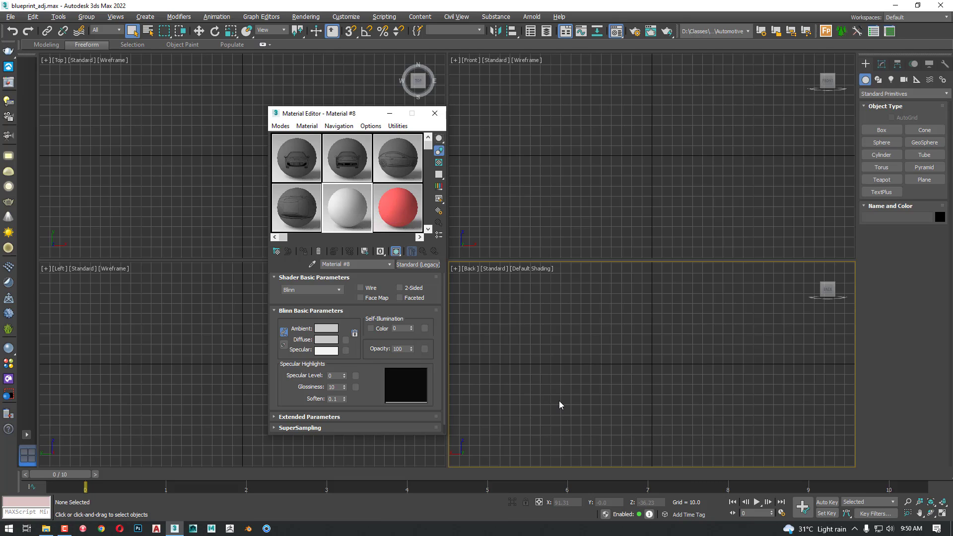
Animate the Standard material's opacity with Auto Key, from 0 at frame 0 to 100 at frame 10
{"action": "left_click", "coordinate": [827, 502]}
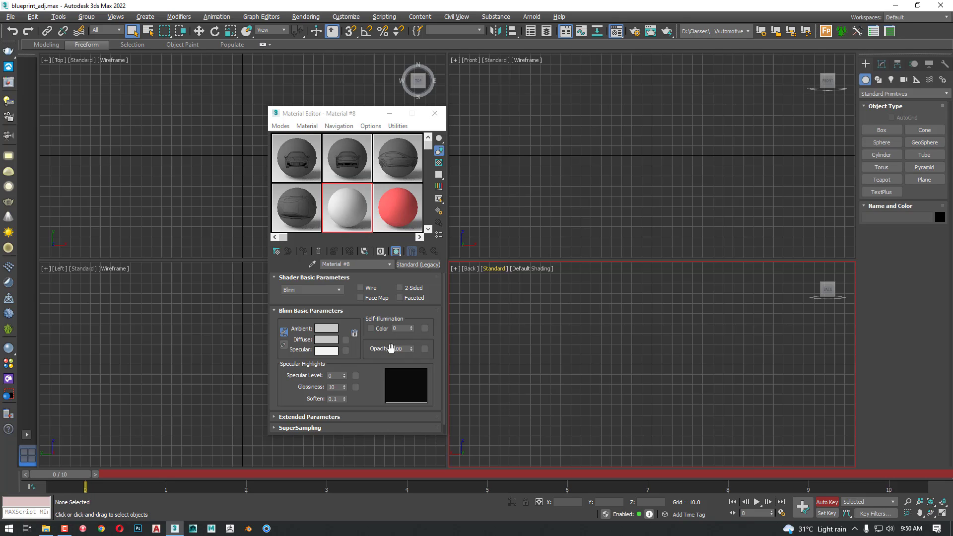
{"action": "right_click", "coordinate": [412, 350]}
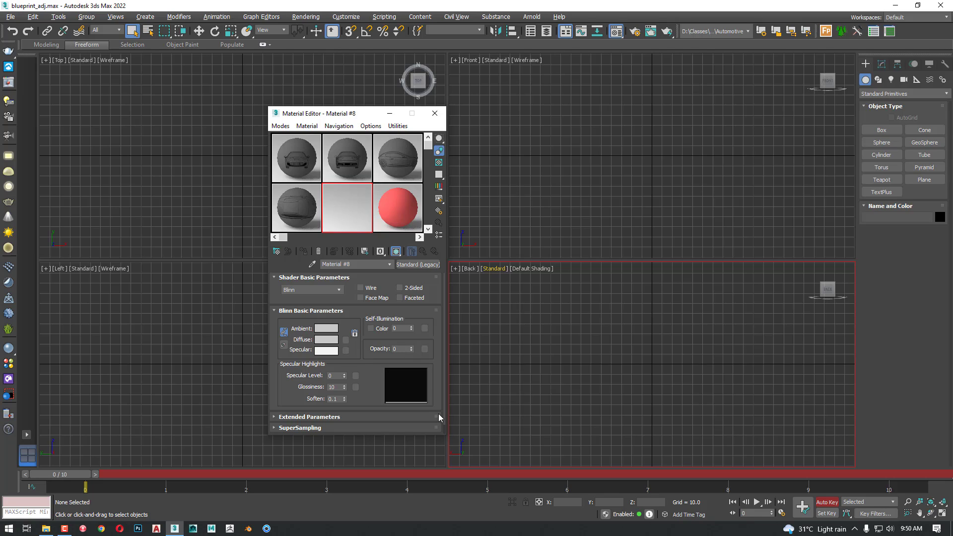
{"action": "left_click_drag", "start_coordinate": [61, 475], "coordinate": [918, 478]}
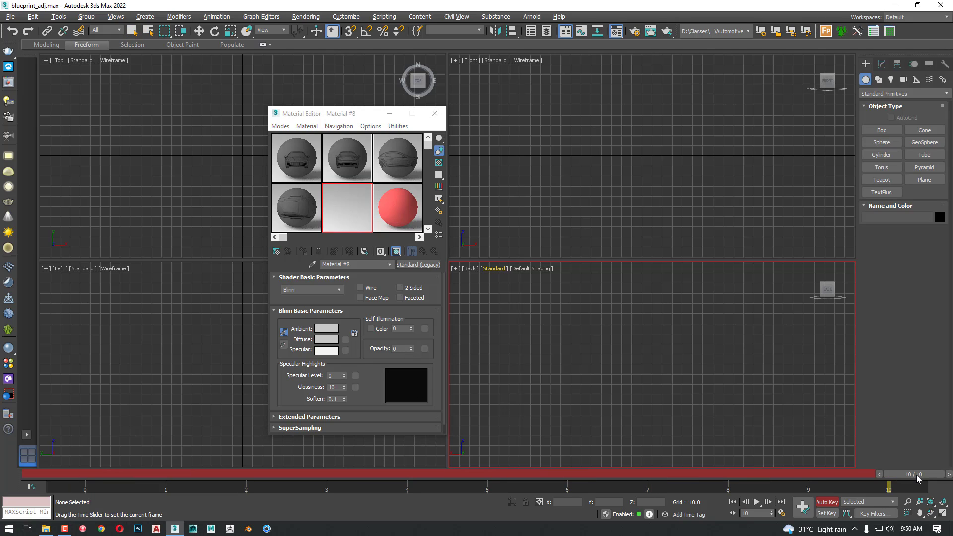
{"action": "left_click_drag", "start_coordinate": [411, 348], "coordinate": [410, 292]}
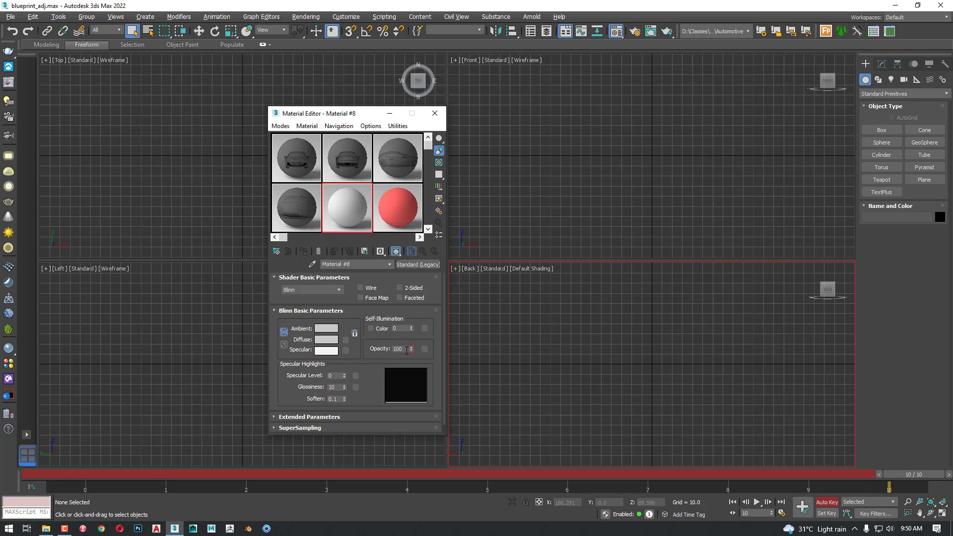
{"action": "left_click", "coordinate": [827, 502]}
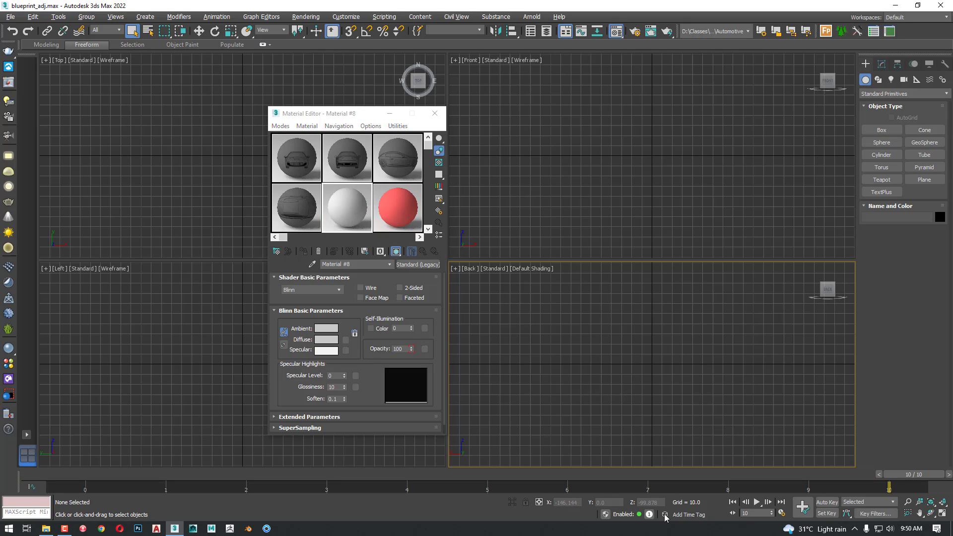
Scrub the timeline to check the animated opacity, and return to frame 0
{"action": "left_click_drag", "start_coordinate": [910, 474], "coordinate": [53, 478]}
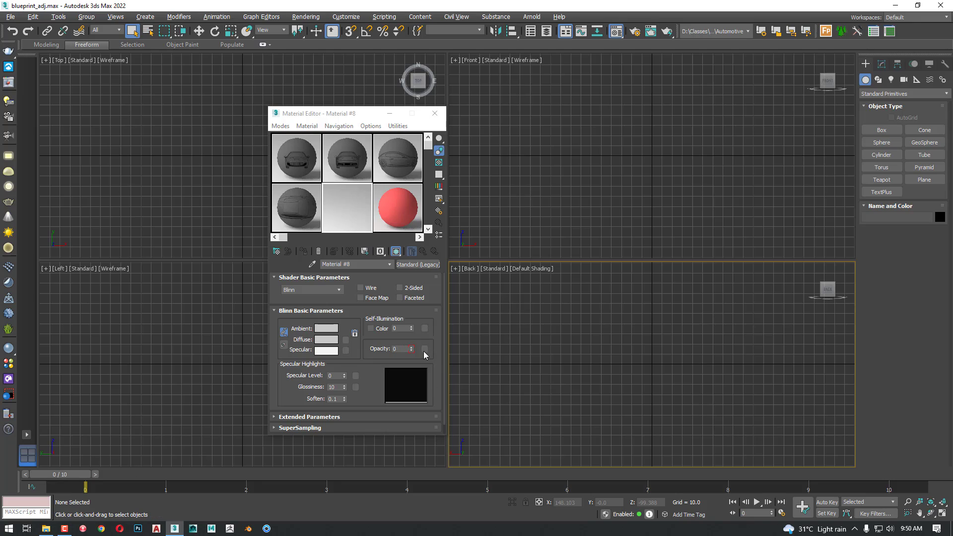
{"action": "left_click", "coordinate": [165, 473]}
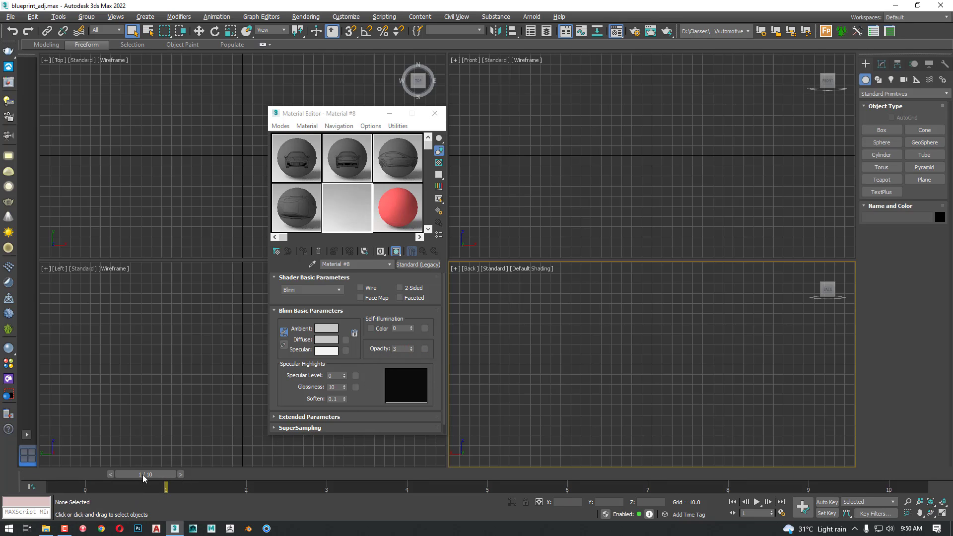
{"action": "mouse_move", "coordinate": [142, 474]}
{"action": "left_mouse_down"}
{"action": "mouse_move", "coordinate": [570, 483]}
{"action": "mouse_move", "coordinate": [148, 475]}
{"action": "left_mouse_up"}
{"action": "left_click_drag", "start_coordinate": [154, 476], "coordinate": [56, 478]}
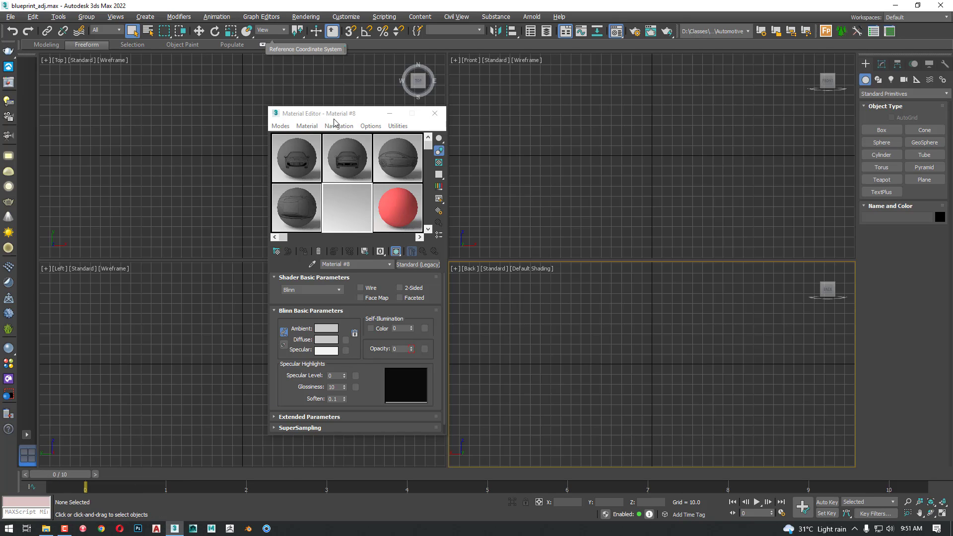
Move the Material Editor clear of the upper viewports and check a reference image's dimensions in File Explorer, in the Automotive project's sceneassets images folder
{"action": "left_click_drag", "start_coordinate": [340, 119], "coordinate": [153, 415]}
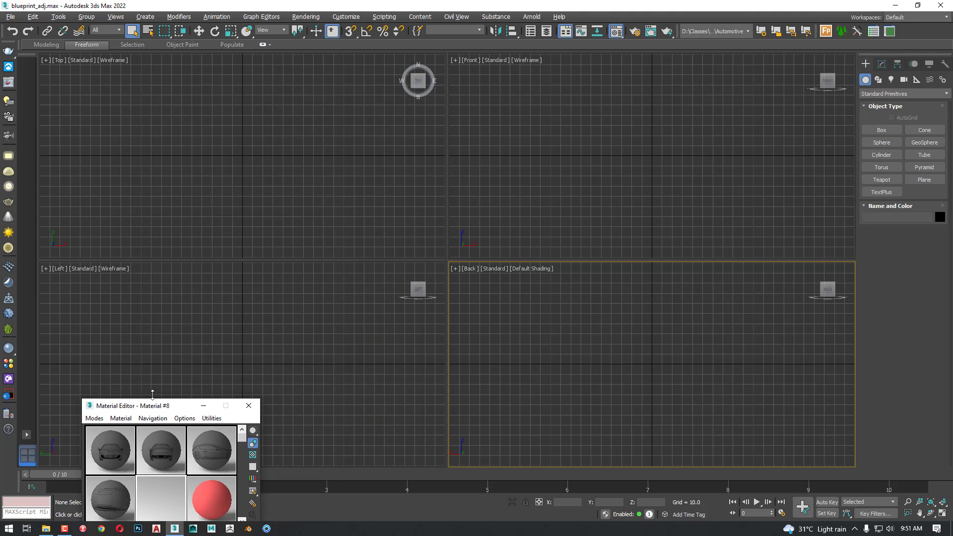
{"action": "left_click", "coordinate": [45, 528]}
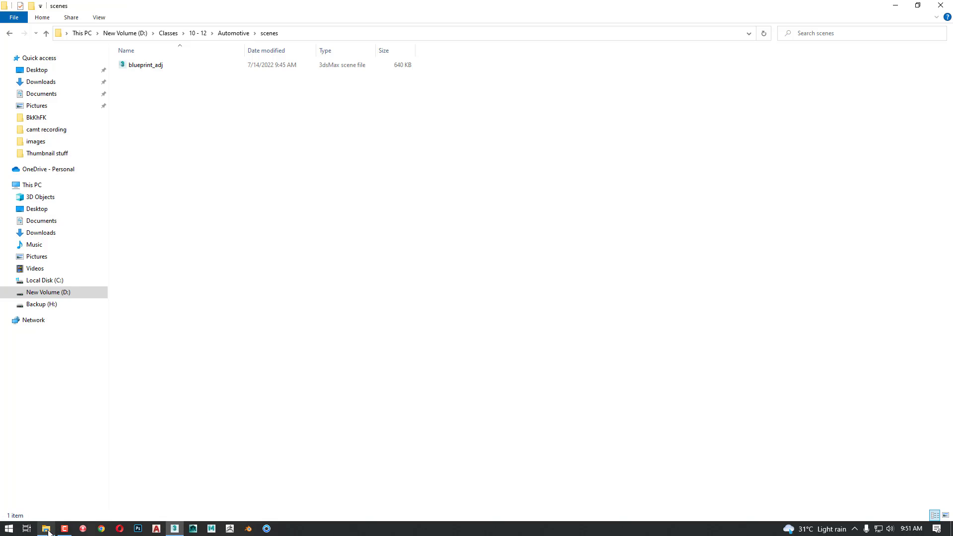
{"action": "left_click", "coordinate": [233, 33]}
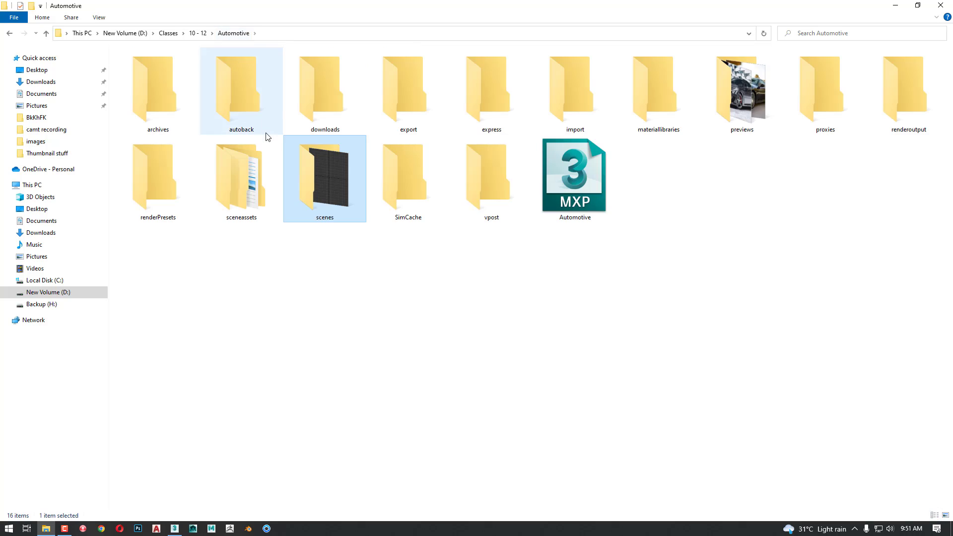
{"action": "double_click", "coordinate": [237, 209]}
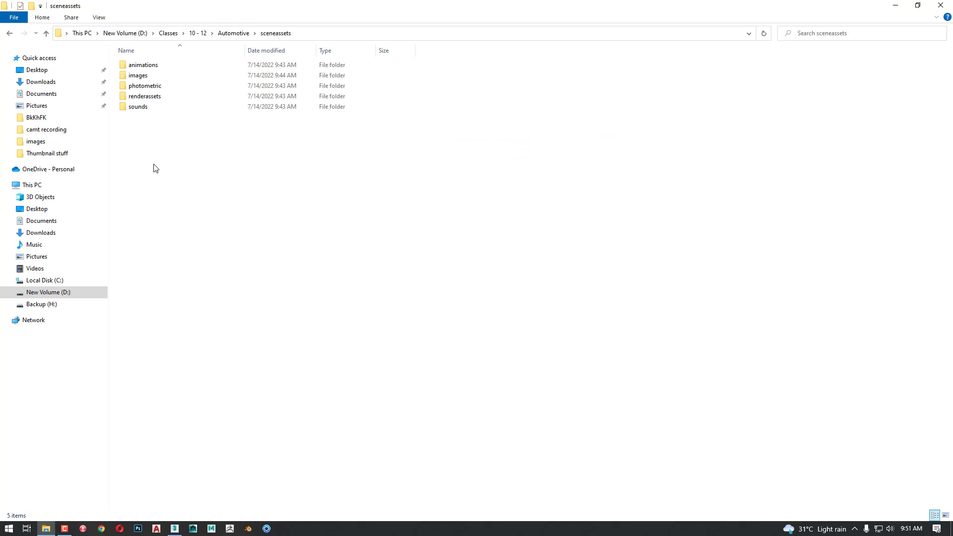
{"action": "double_click", "coordinate": [137, 77]}
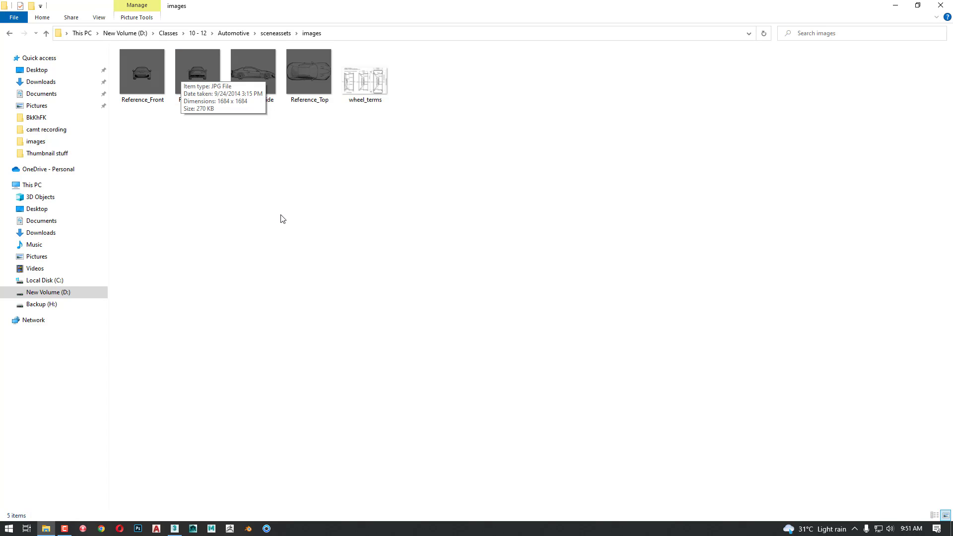
{"action": "key", "text": "alt+Tab"}
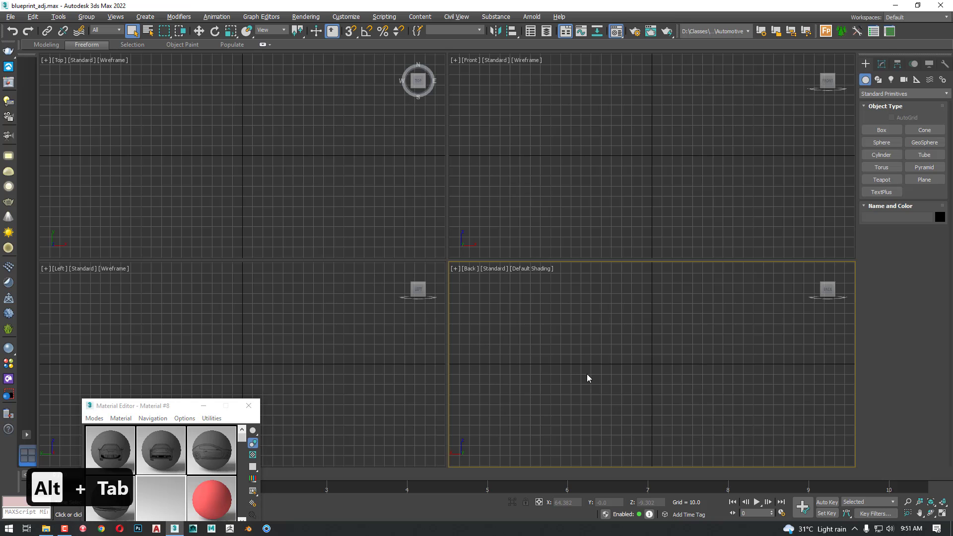
Start a plane in the Front viewport using keyboard entry, with length and width both 1684
{"action": "left_click", "coordinate": [596, 199]}
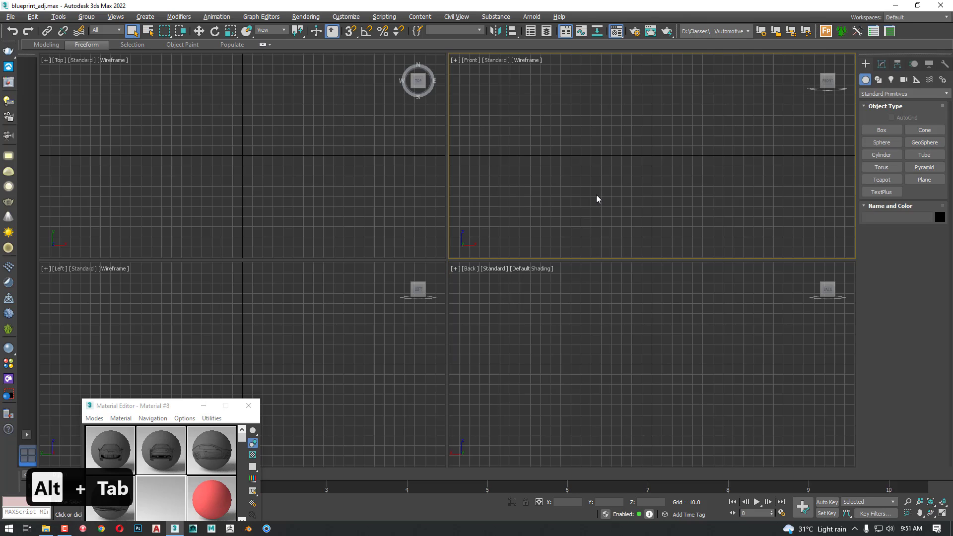
{"action": "left_click", "coordinate": [925, 179]}
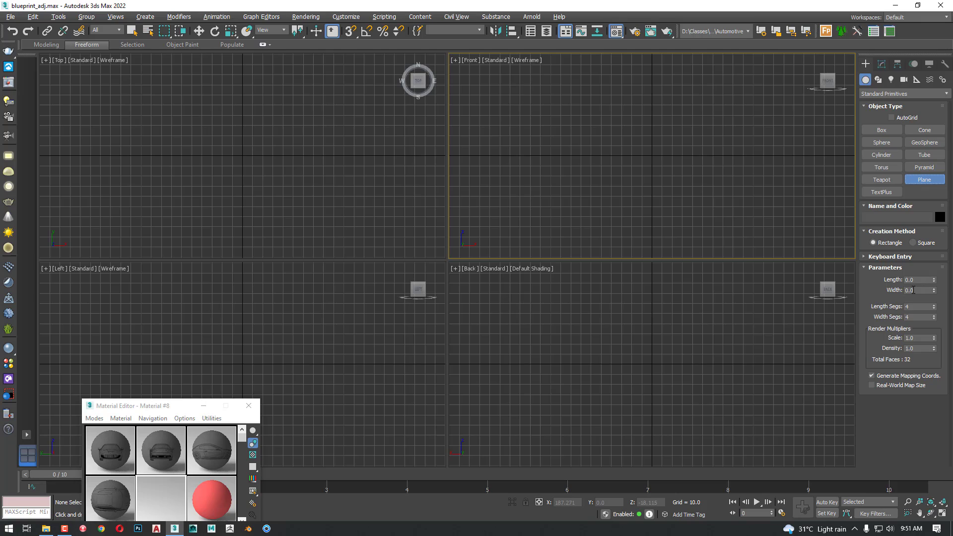
{"action": "left_click", "coordinate": [889, 257]}
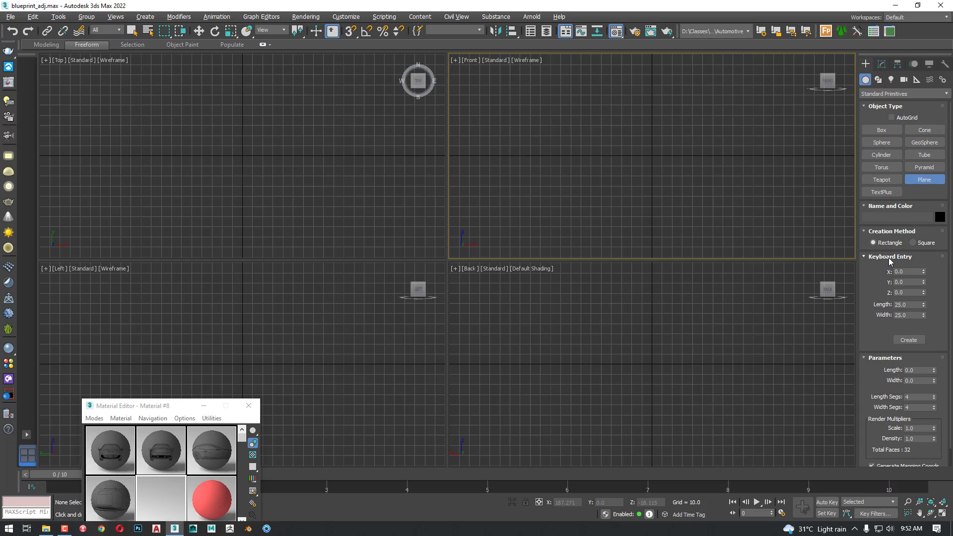
{"action": "double_click", "coordinate": [913, 305]}
{"action": "type", "text": "1684"}
{"action": "key", "text": "Tab"}
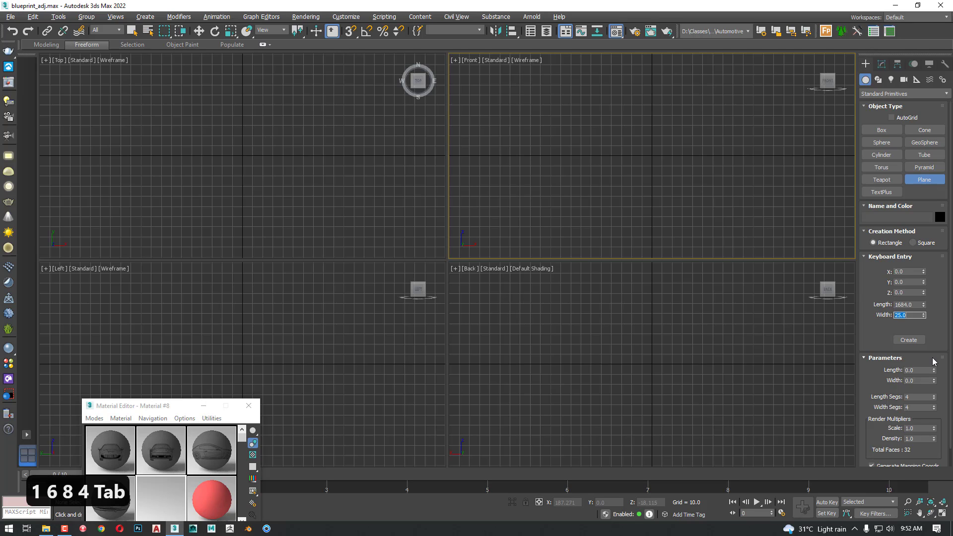
{"action": "type", "text": "1684"}
{"action": "key", "text": "Return"}
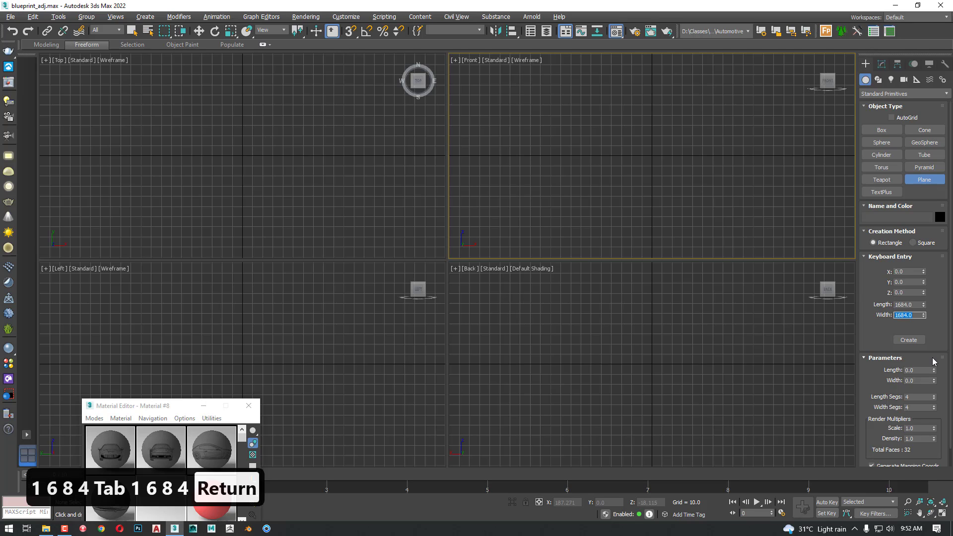
Reduce the plane's length and width segments to 1 and create it at the origin
{"action": "right_click", "coordinate": [933, 398]}
{"action": "right_click", "coordinate": [934, 402]}
{"action": "left_click", "coordinate": [937, 395]}
{"action": "right_click", "coordinate": [934, 408]}
{"action": "left_click", "coordinate": [910, 342]}
Activate the Move tool and switch the Back viewport to an angled Perspective view of the plane
{"action": "scroll", "coordinate": [685, 401], "scroll_direction": "down", "scroll_amount": 5}
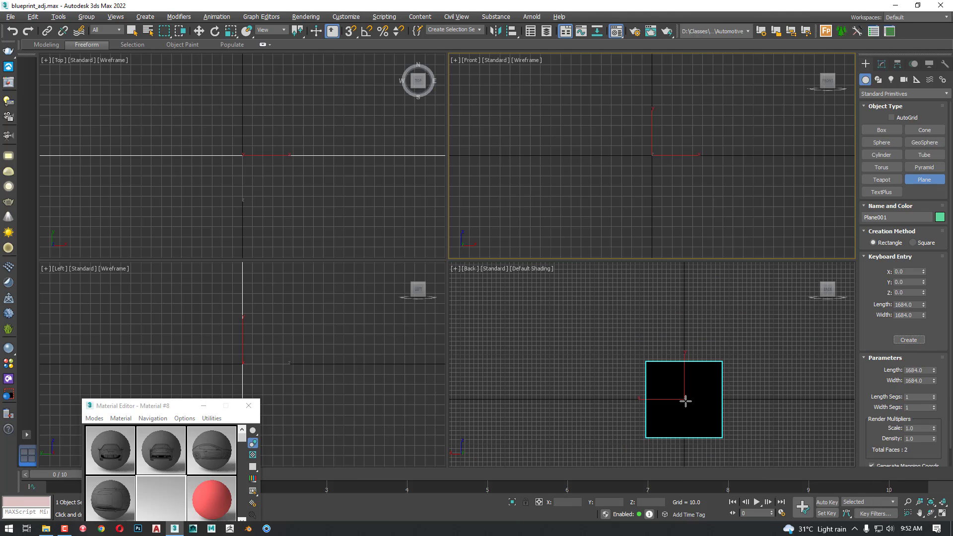
{"action": "scroll", "coordinate": [698, 204], "scroll_direction": "down", "scroll_amount": 5}
{"action": "key", "text": "w"}
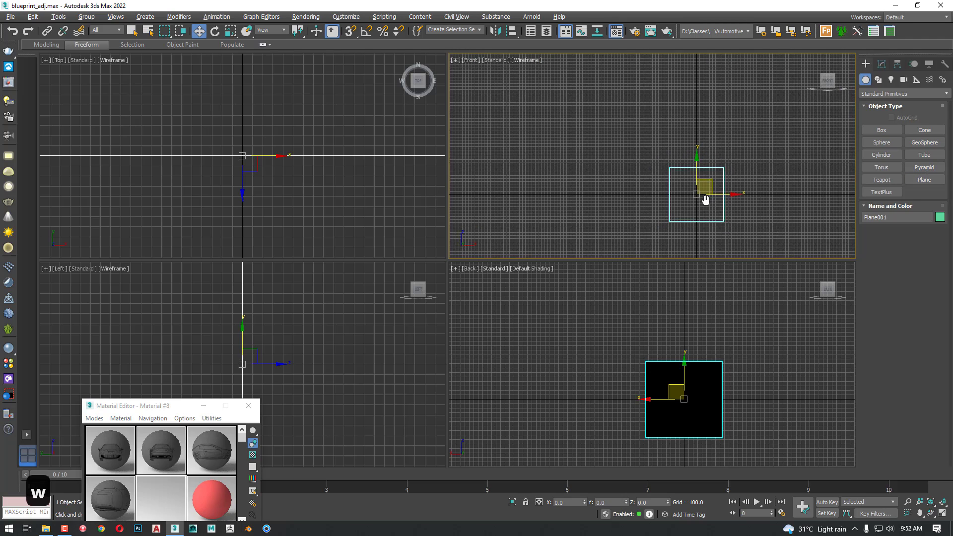
{"action": "middle_click_drag", "start_coordinate": [705, 199], "coordinate": [675, 182]}
{"action": "mouse_move", "coordinate": [745, 385]}
{"action": "middle_mouse_down"}
{"action": "mouse_move", "coordinate": [721, 407]}
{"action": "mouse_move", "coordinate": [728, 397]}
{"action": "mouse_move", "coordinate": [730, 415]}
{"action": "mouse_move", "coordinate": [759, 427]}
{"action": "mouse_move", "coordinate": [834, 419]}
{"action": "mouse_move", "coordinate": [773, 430]}
{"action": "mouse_move", "coordinate": [728, 381]}
{"action": "middle_mouse_up"}
{"action": "key", "text": "p"}
{"action": "scroll", "coordinate": [660, 391], "scroll_direction": "up", "scroll_amount": 5}
{"action": "middle_click_drag", "start_coordinate": [649, 391], "coordinate": [788, 442]}
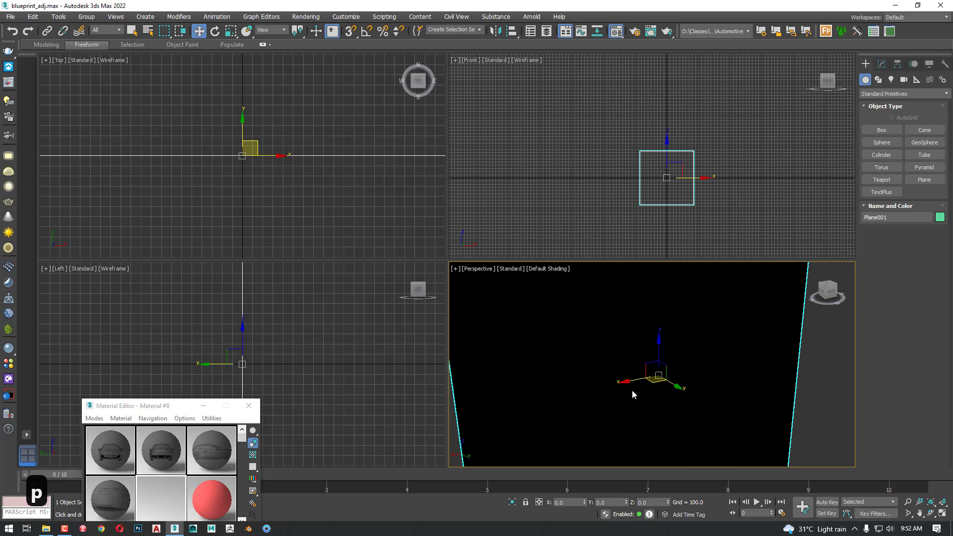
Delete the oversized 1684 reference plane and make the front material active in the Material Editor
{"action": "scroll", "coordinate": [677, 366], "scroll_direction": "down", "scroll_amount": 5}
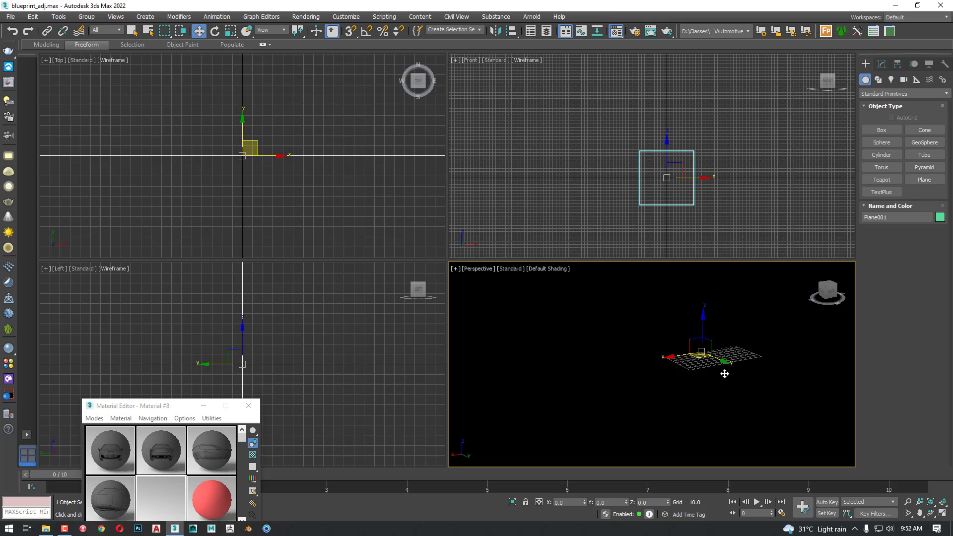
{"action": "key", "text": "Delete"}
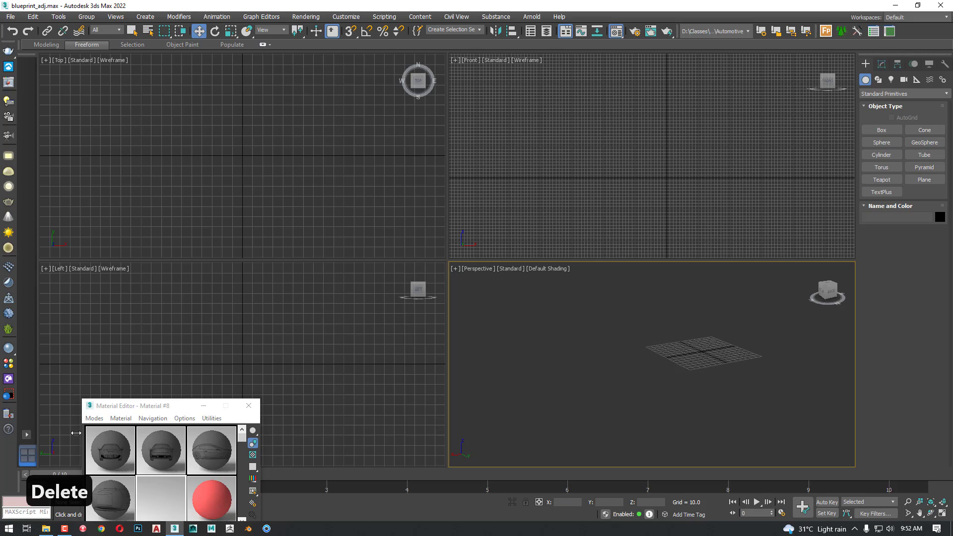
{"action": "left_click", "coordinate": [112, 449]}
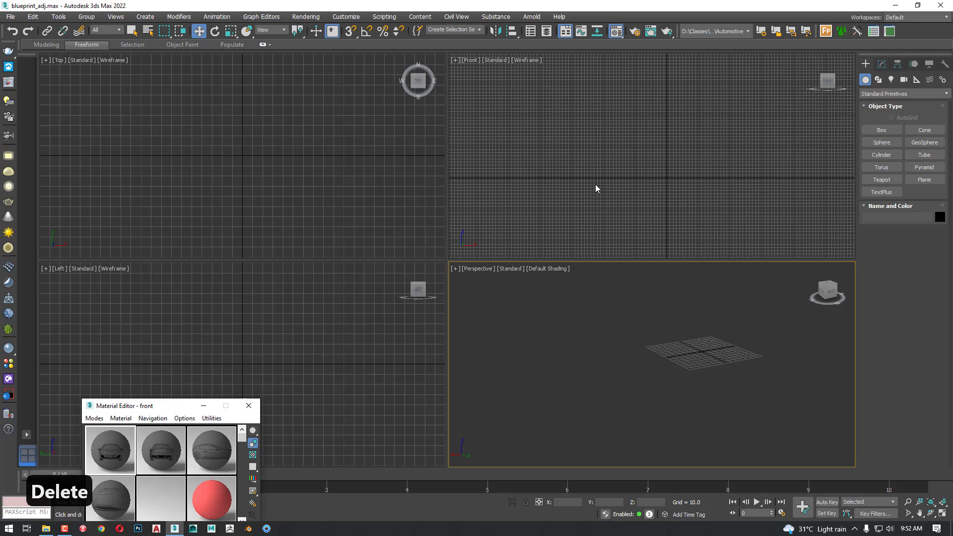
Switch the Perspective viewport to the Back view and reset the zoom of the Front viewport
{"action": "left_click", "coordinate": [612, 169]}
{"action": "left_click", "coordinate": [500, 298]}
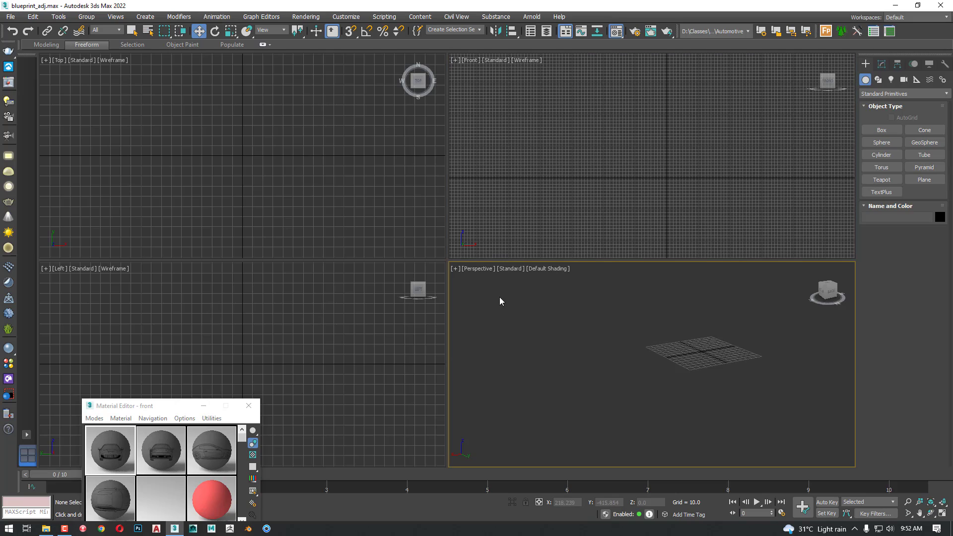
{"action": "left_click", "coordinate": [478, 268]}
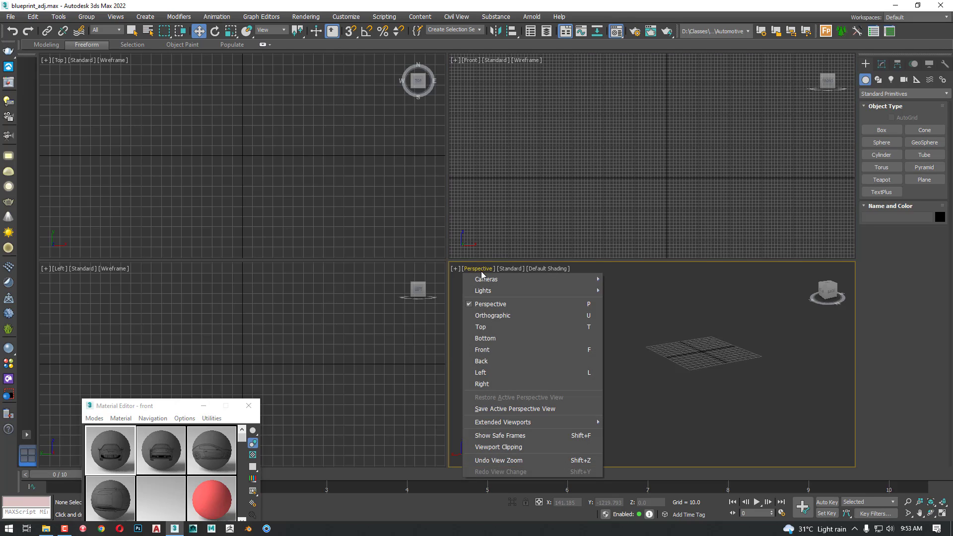
{"action": "left_click", "coordinate": [511, 360]}
{"action": "left_click", "coordinate": [633, 198]}
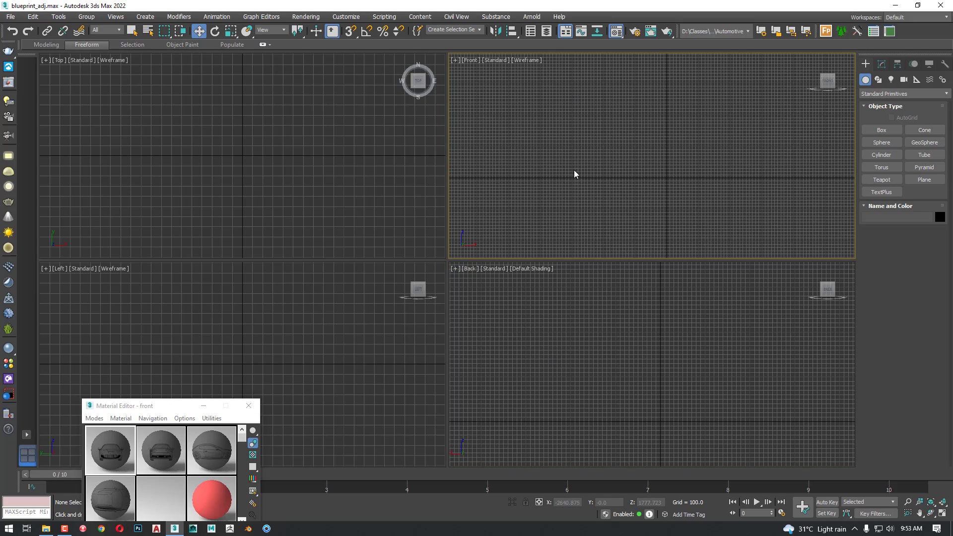
{"action": "key", "text": "z"}
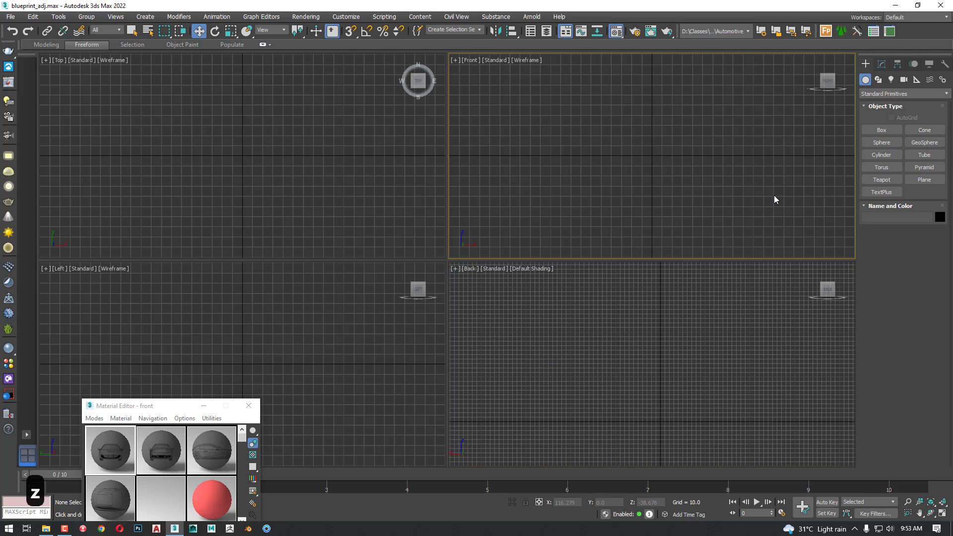
Create a plane at the origin in the Front viewport using keyboard entry, with length and width both 100
{"action": "left_click", "coordinate": [915, 181]}
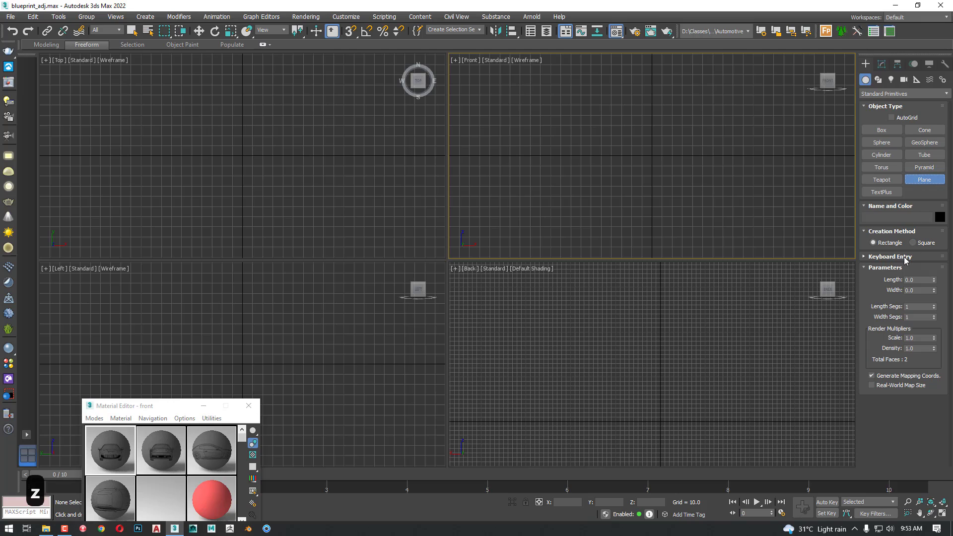
{"action": "left_click", "coordinate": [891, 257]}
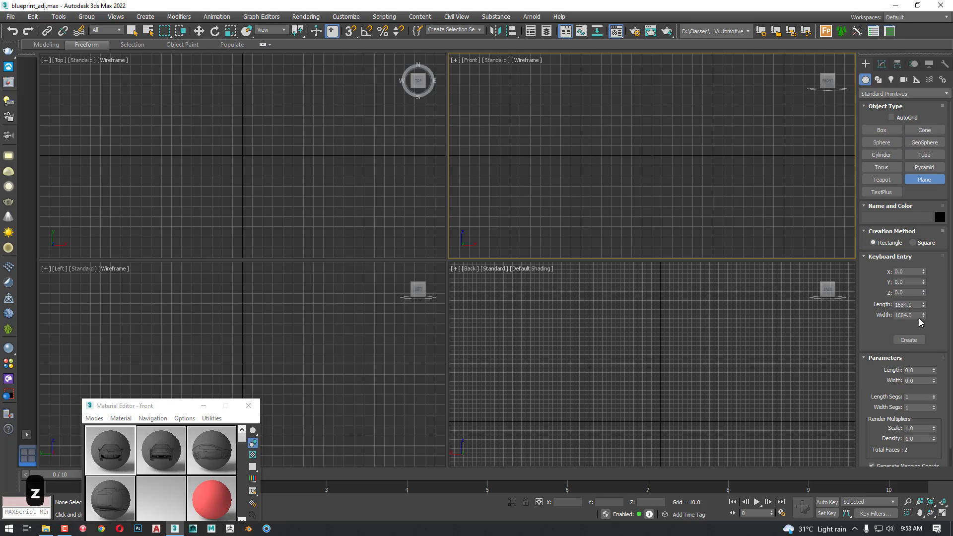
{"action": "left_click", "coordinate": [916, 305]}
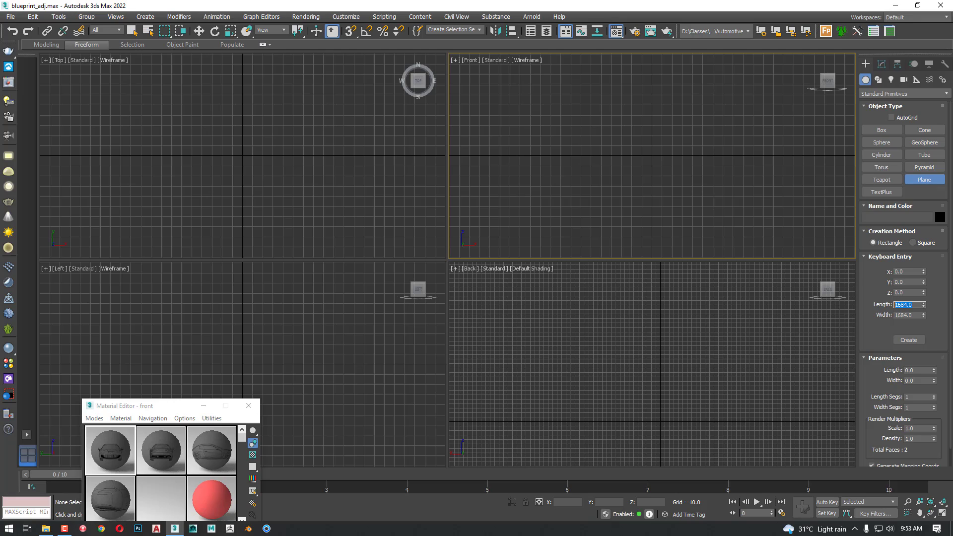
{"action": "type", "text": "100"}
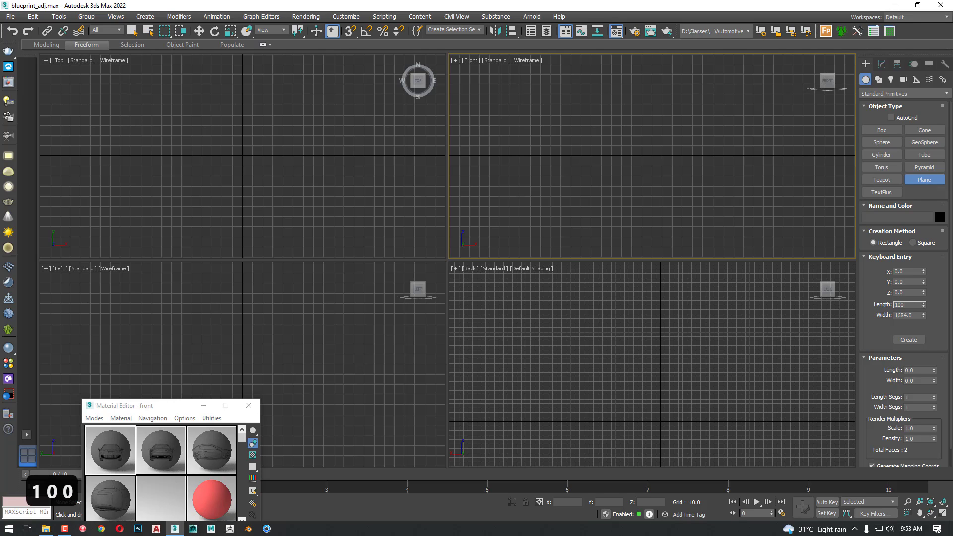
{"action": "key", "text": "Tab"}
{"action": "type", "text": "100"}
{"action": "key", "text": "Return"}
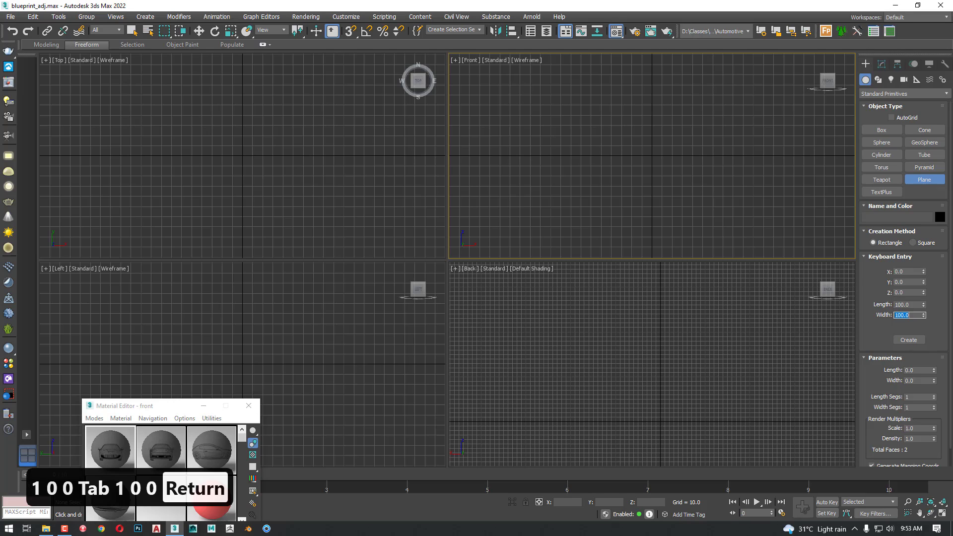
{"action": "left_click", "coordinate": [908, 340]}
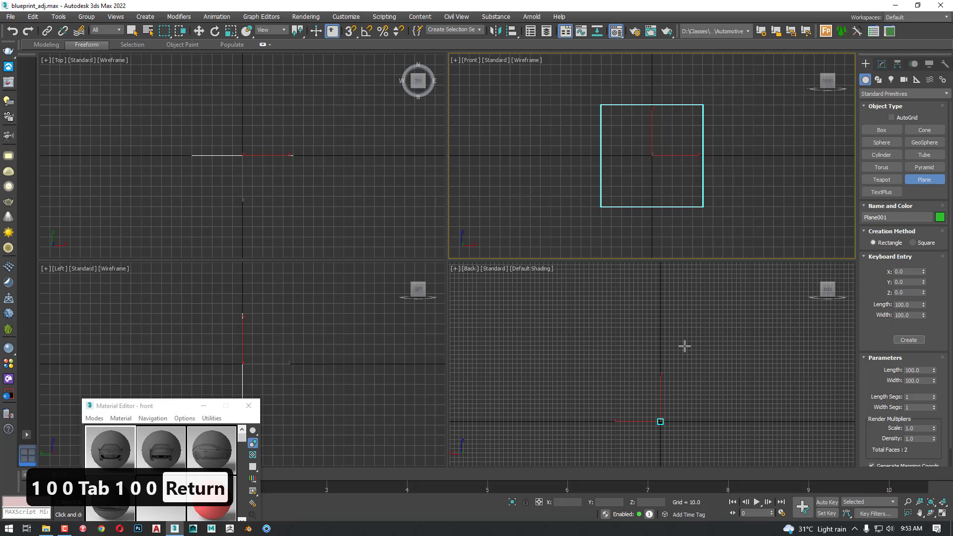
Frame the new plane in the Back viewport and turn that viewport into an angled Perspective view
{"action": "scroll", "coordinate": [685, 345], "scroll_direction": "down", "scroll_amount": 3}
{"action": "key", "text": "z"}
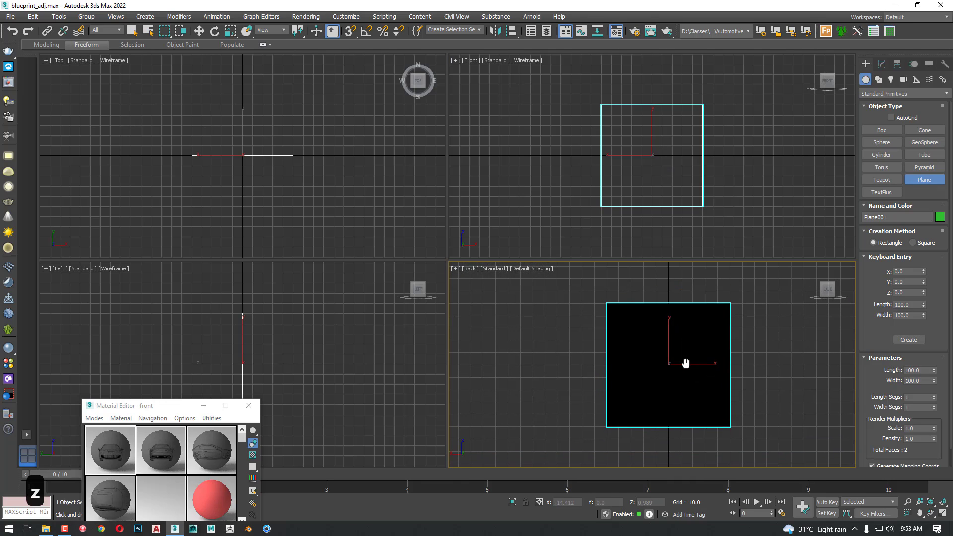
{"action": "key", "text": "p"}
{"action": "middle_click_drag", "start_coordinate": [685, 363], "coordinate": [731, 387], "text": "alt"}
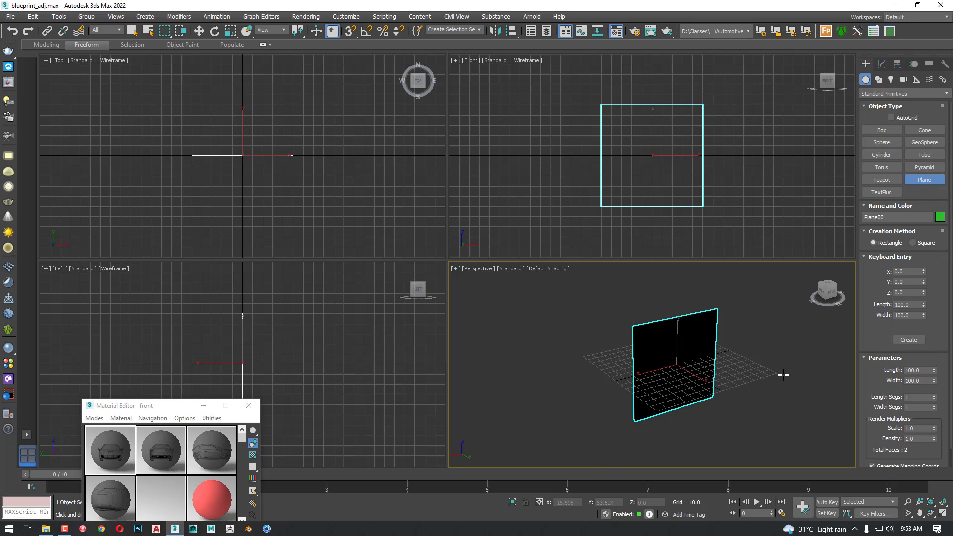
Modify the plane's parameters, setting its length and width to 120
{"action": "left_click", "coordinate": [882, 64]}
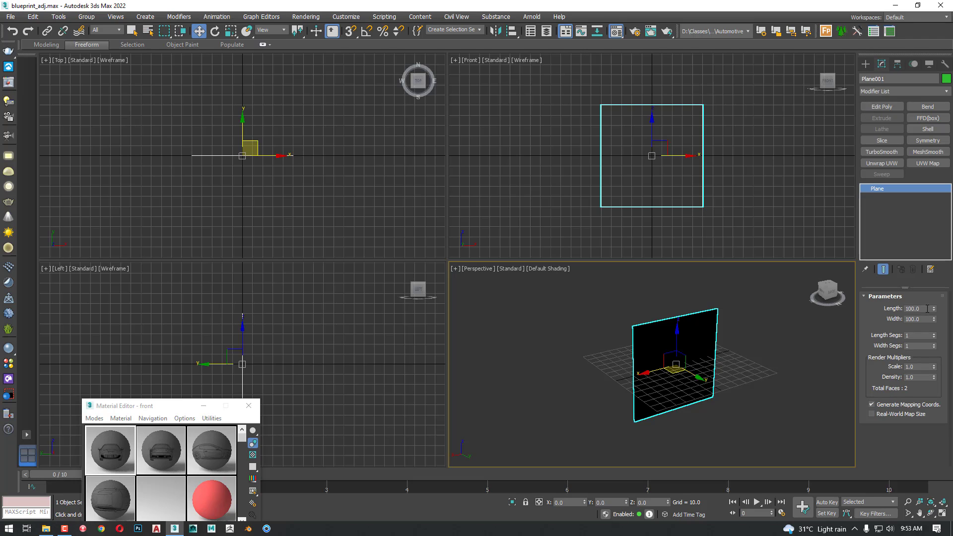
{"action": "left_click_drag", "start_coordinate": [926, 308], "coordinate": [887, 311]}
{"action": "type", "text": "120"}
{"action": "key", "text": "Tab"}
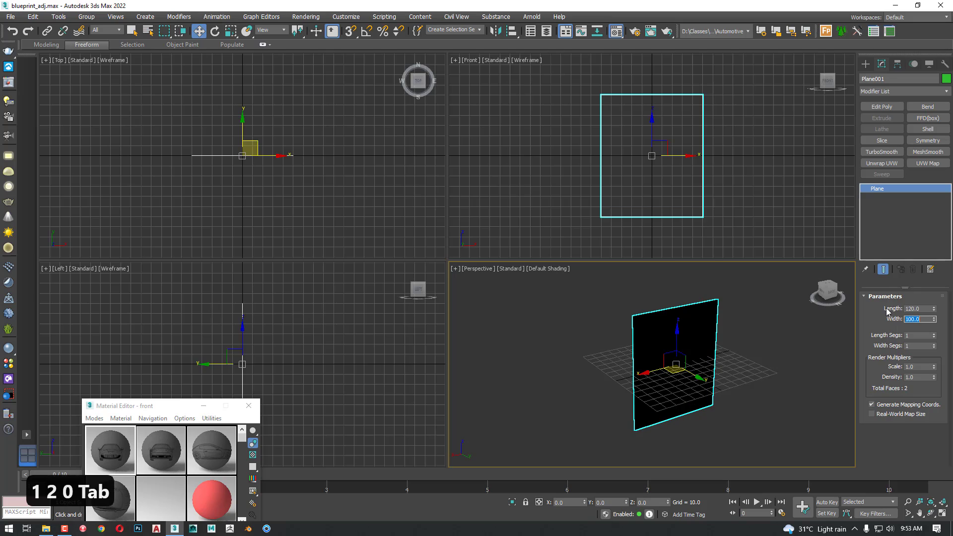
{"action": "type", "text": "120"}
{"action": "key", "text": "Return"}
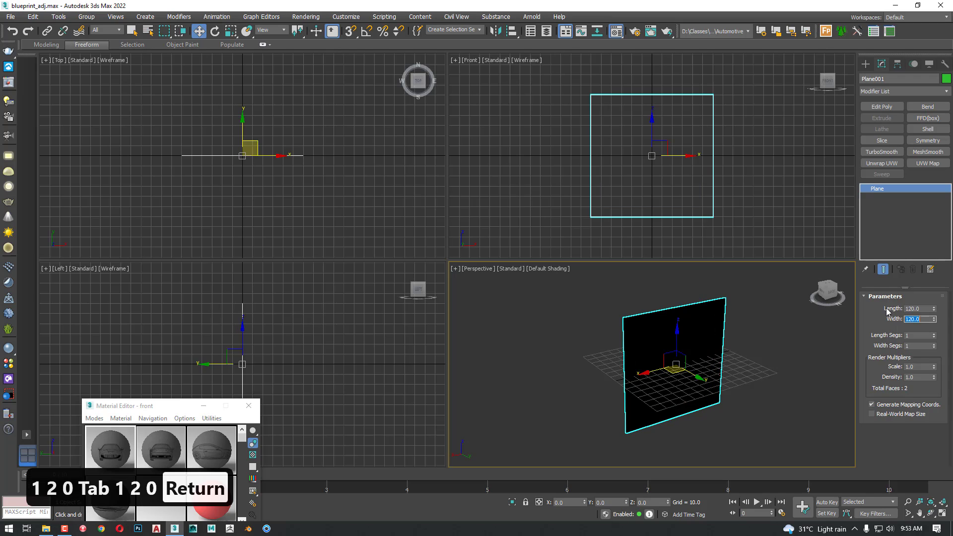
Enlarge the plane to a length and width of 150
{"action": "key", "text": "shift+Tab"}
{"action": "type", "text": "150"}
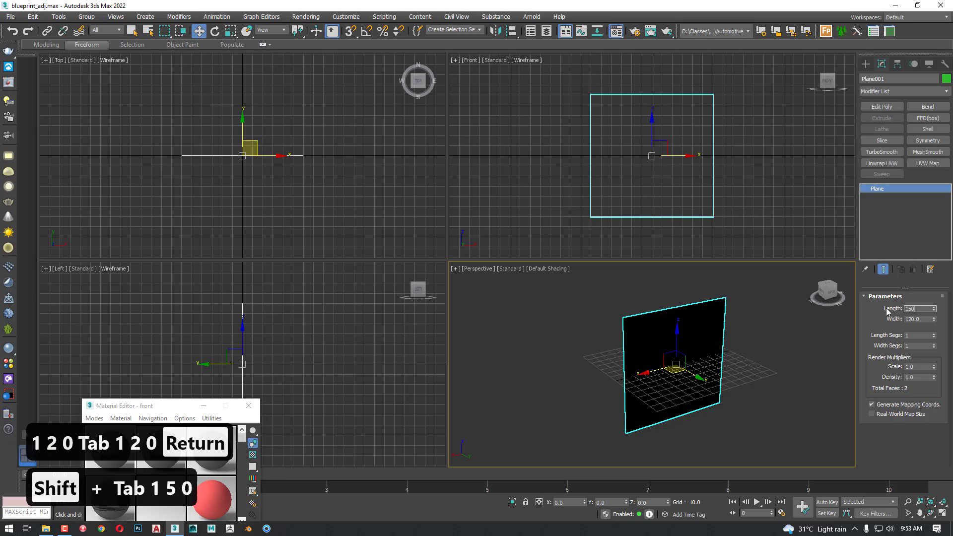
{"action": "key", "text": "Tab"}
{"action": "type", "text": "150"}
{"action": "key", "text": "Tab"}
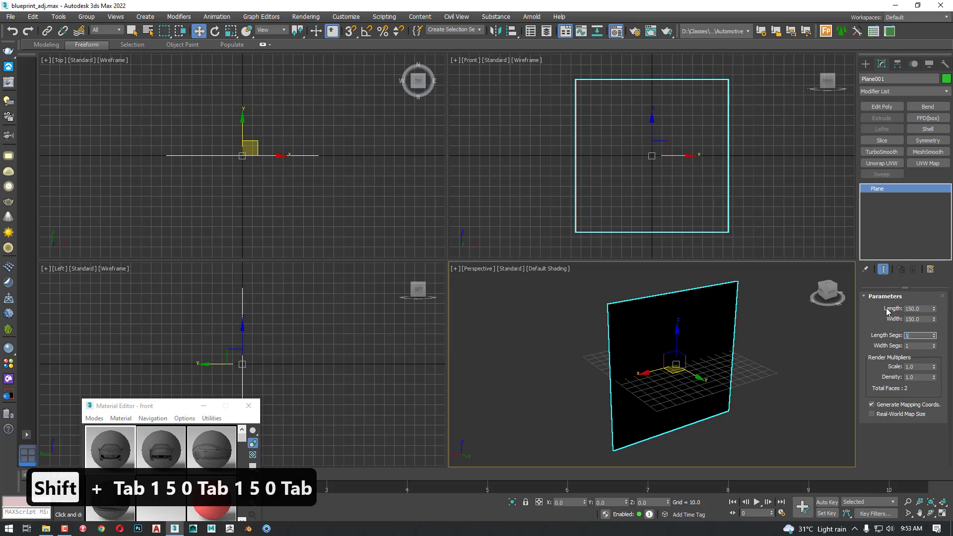
Delete the resized plane and return the Perspective viewport to the Back view
{"action": "key", "text": "Delete"}
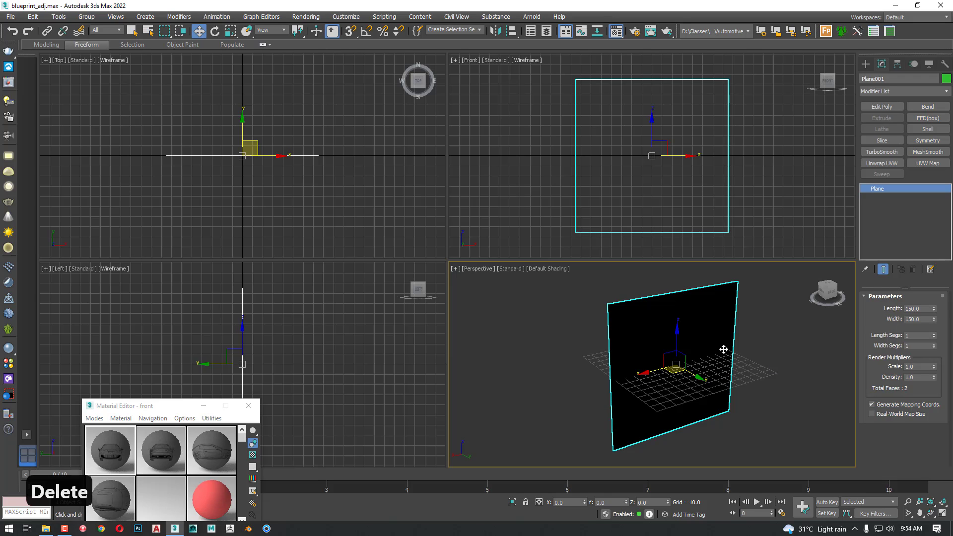
{"action": "key", "text": "Delete"}
{"action": "key", "text": "v"}
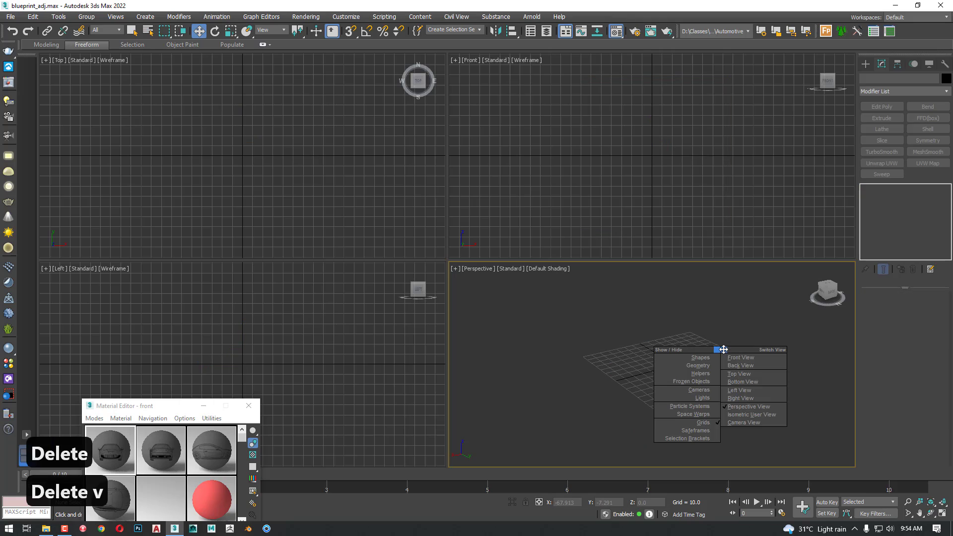
{"action": "left_click", "coordinate": [760, 365]}
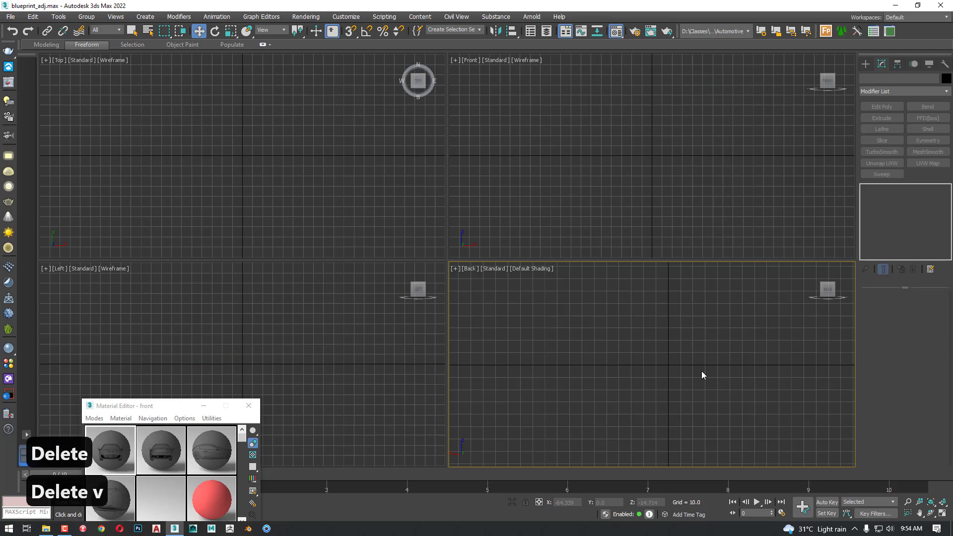
Create a plane at the origin in the Front viewport using keyboard entry, with length and width both 150
{"action": "left_click", "coordinate": [653, 160]}
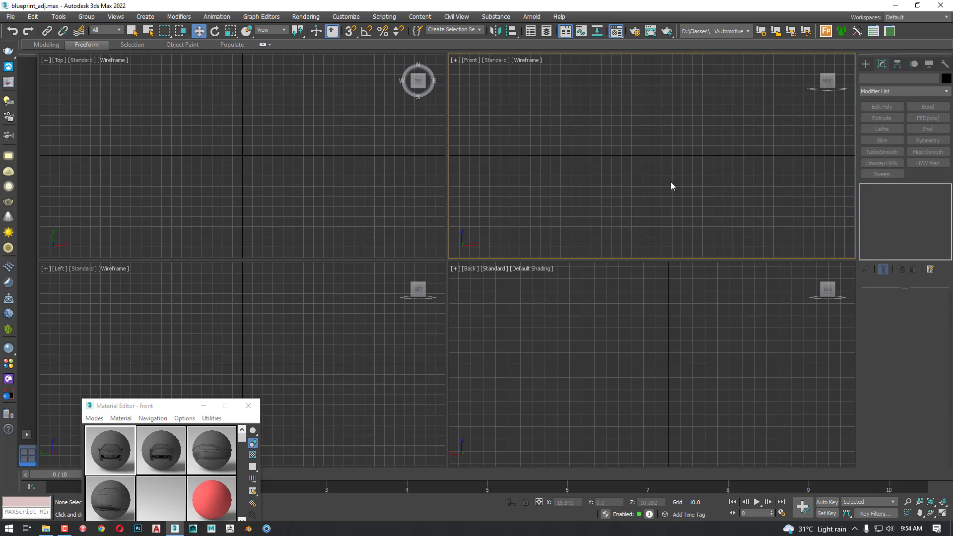
{"action": "left_click", "coordinate": [865, 65]}
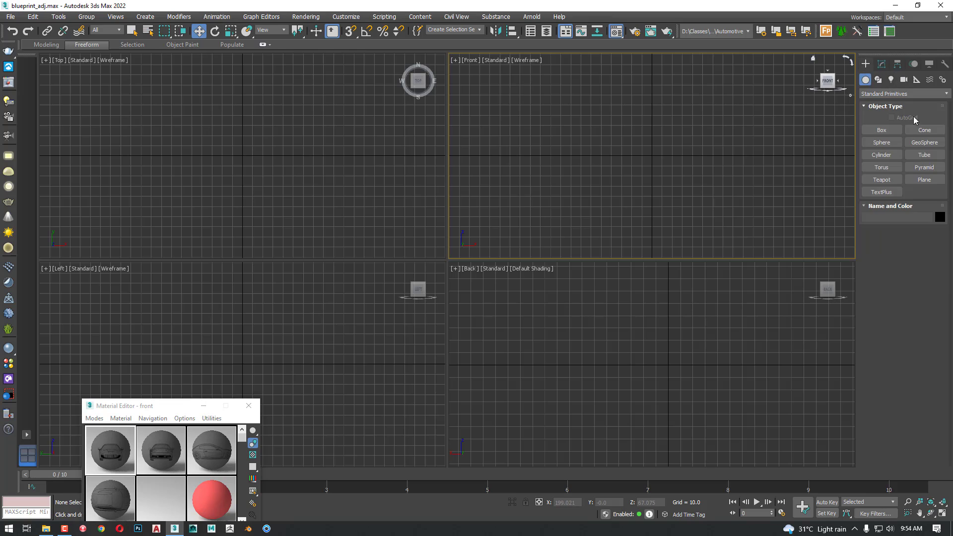
{"action": "left_click", "coordinate": [921, 179]}
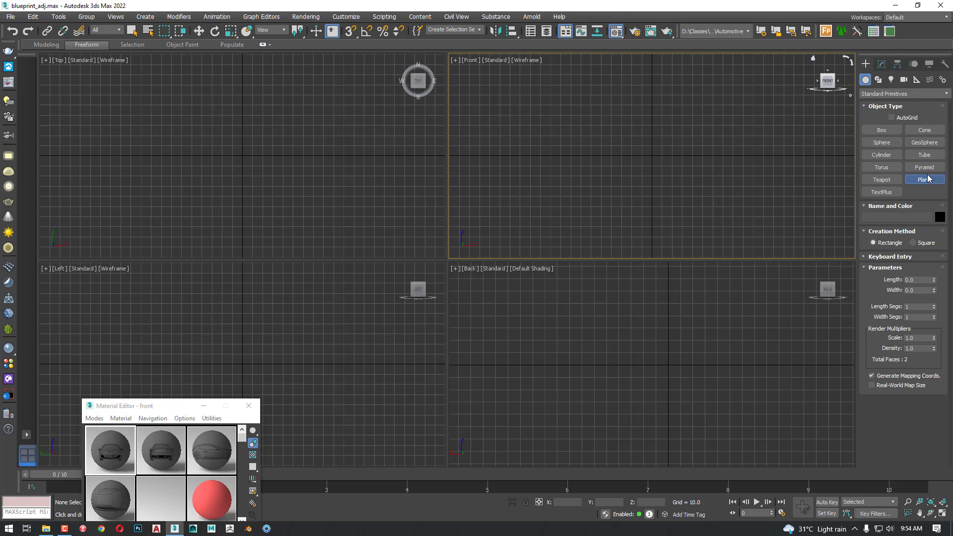
{"action": "left_click", "coordinate": [910, 260]}
{"action": "left_click", "coordinate": [916, 305]}
{"action": "left_click_drag", "start_coordinate": [915, 305], "coordinate": [876, 303]}
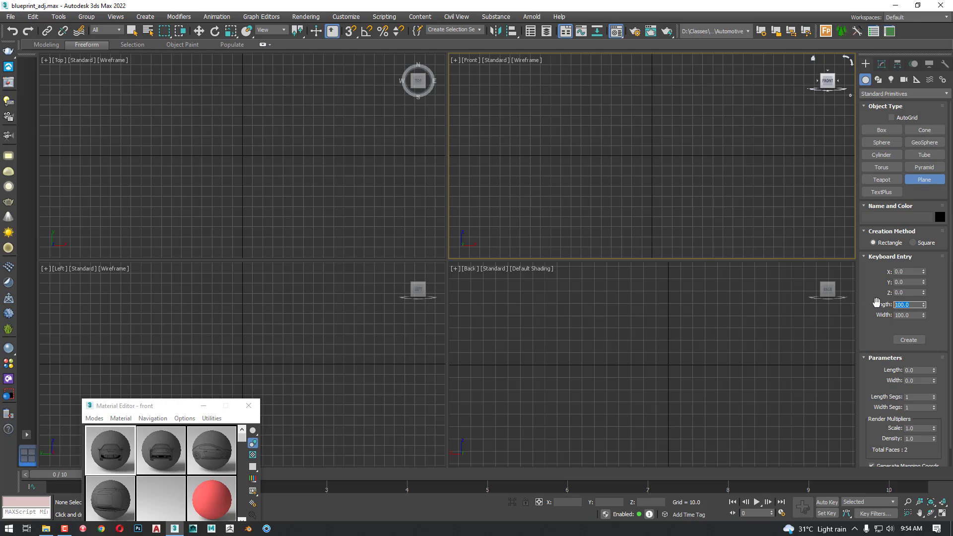
{"action": "type", "text": "150"}
{"action": "key", "text": "Tab"}
{"action": "type", "text": "150"}
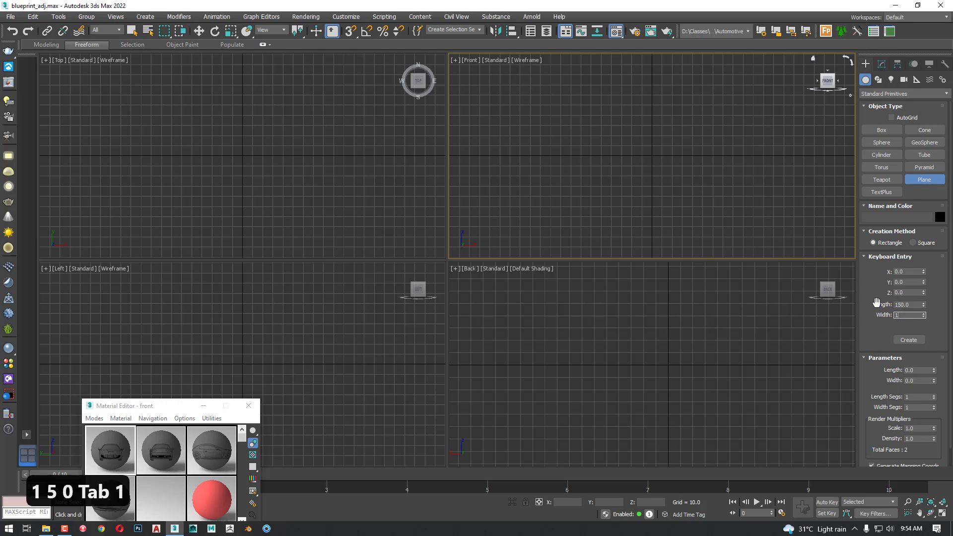
{"action": "key", "text": "Tab"}
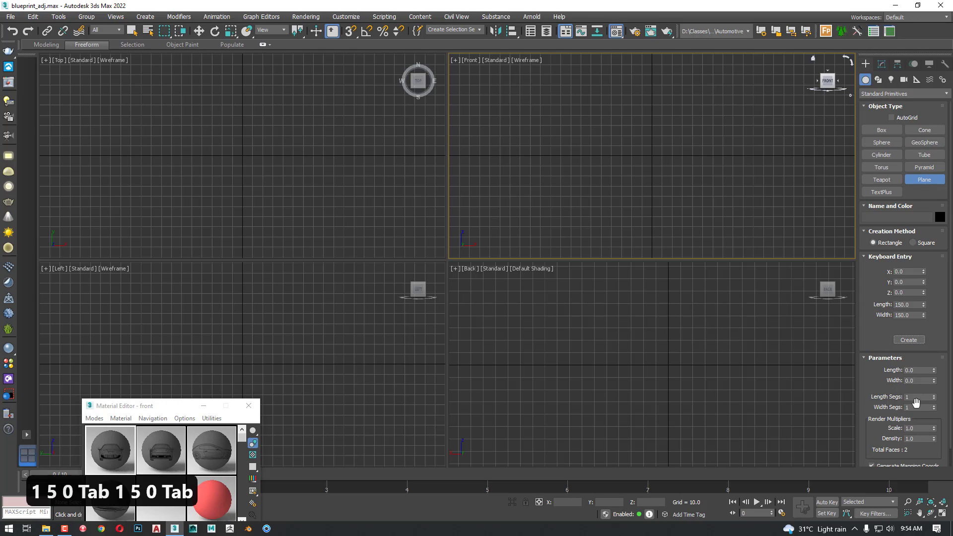
{"action": "left_click", "coordinate": [922, 341]}
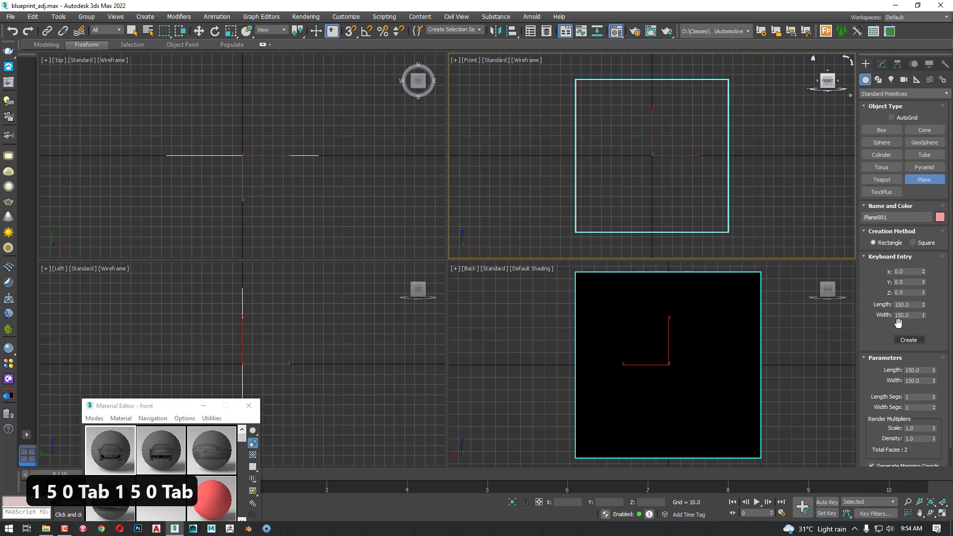
Display the Front viewport with default shading and activate the Move tool
{"action": "middle_click_drag", "start_coordinate": [684, 170], "coordinate": [683, 155]}
{"action": "key", "text": "F3"}
{"action": "key", "text": "w"}
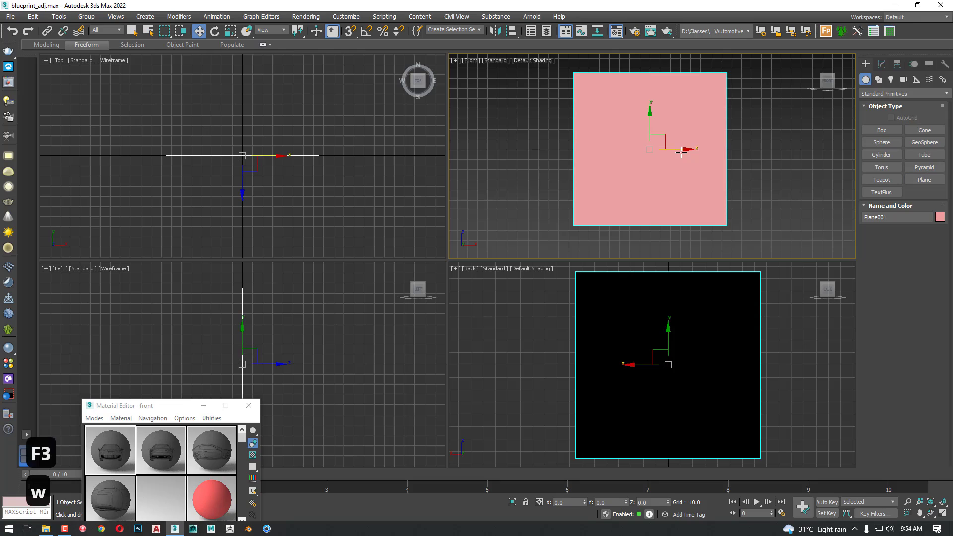
Reveal the full Material Editor, assign the front material to the plane and show its car image in the viewports
{"action": "left_click_drag", "start_coordinate": [169, 406], "coordinate": [264, 176]}
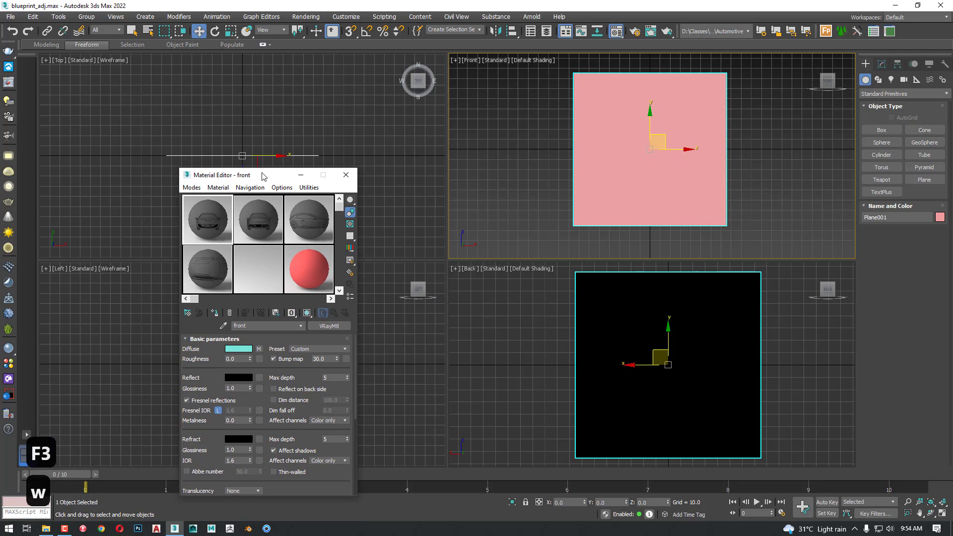
{"action": "left_click", "coordinate": [217, 313]}
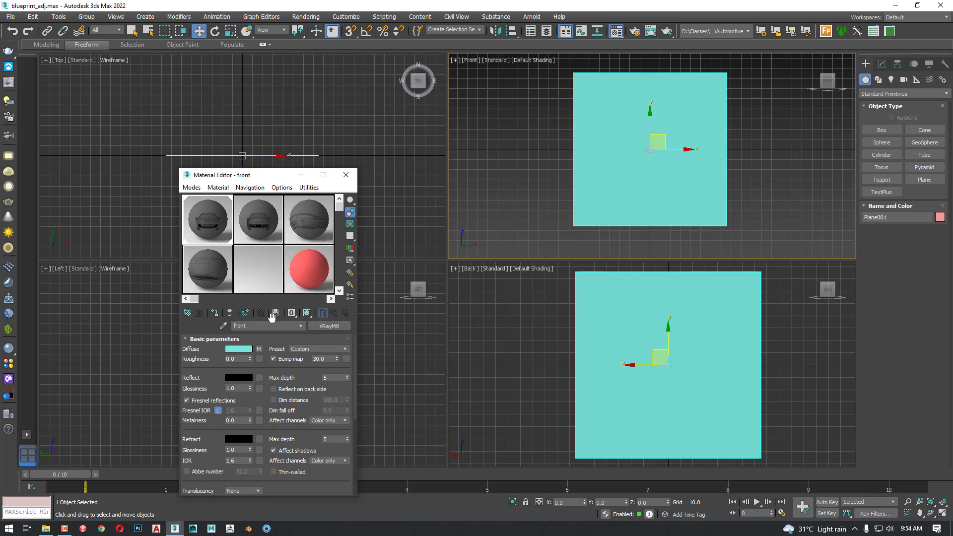
{"action": "left_click", "coordinate": [307, 313]}
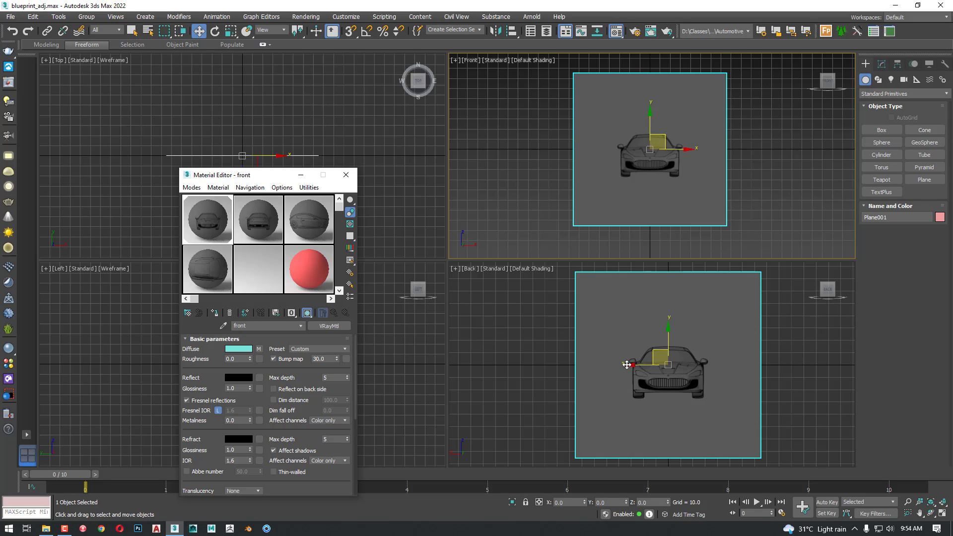
Select the rear material and go up from its diffuse map to the material's basic parameters
{"action": "left_click", "coordinate": [259, 221]}
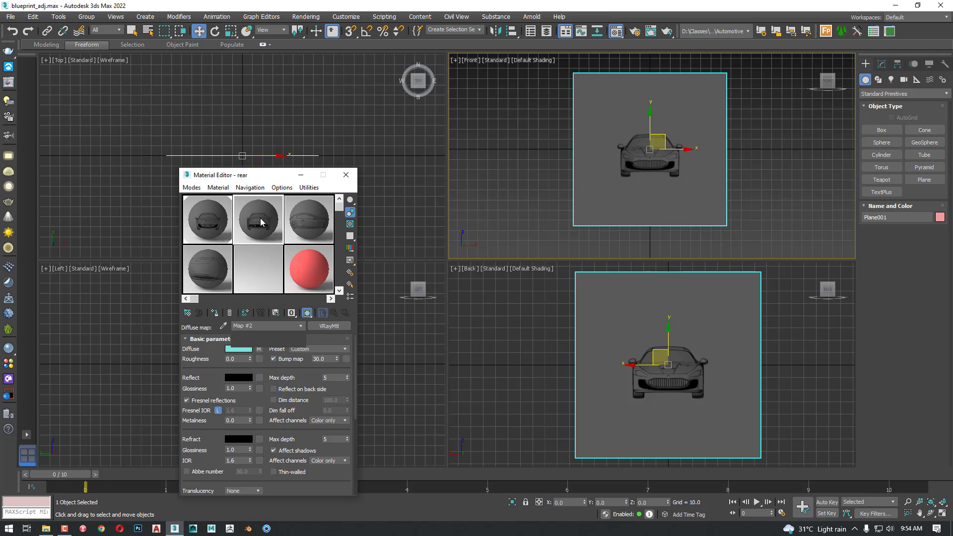
{"action": "left_click", "coordinate": [334, 313]}
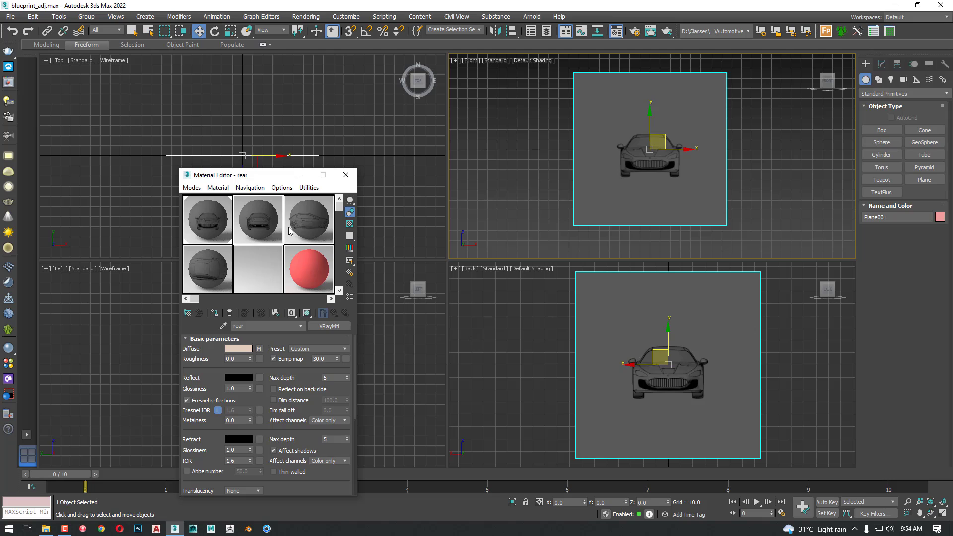
{"action": "left_click", "coordinate": [513, 353]}
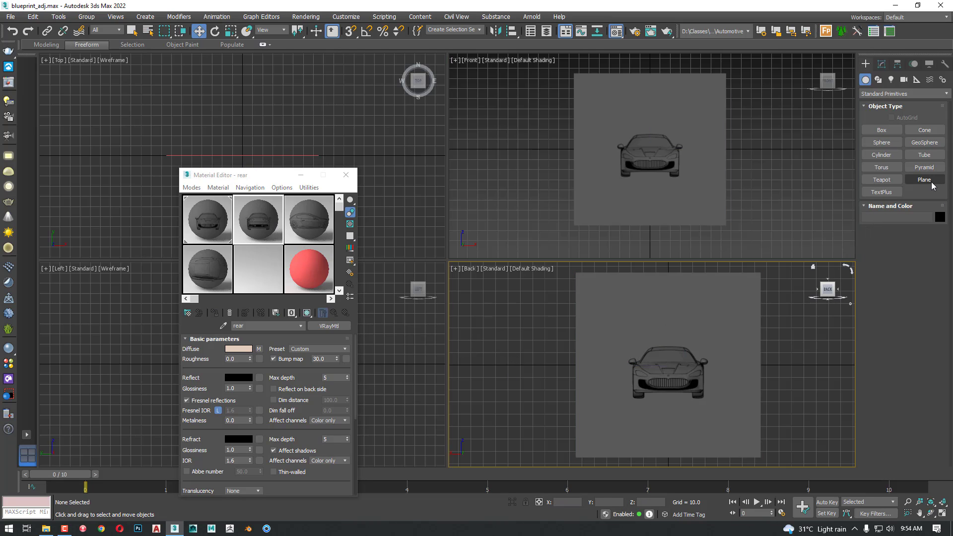
Rename the plane carrying the front car image as front
{"action": "left_click", "coordinate": [604, 159]}
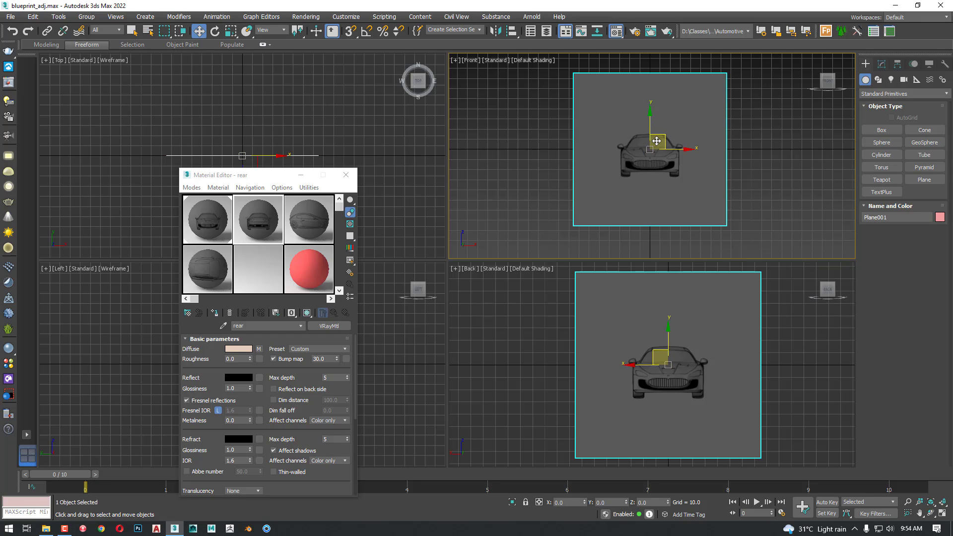
{"action": "left_click", "coordinate": [881, 64]}
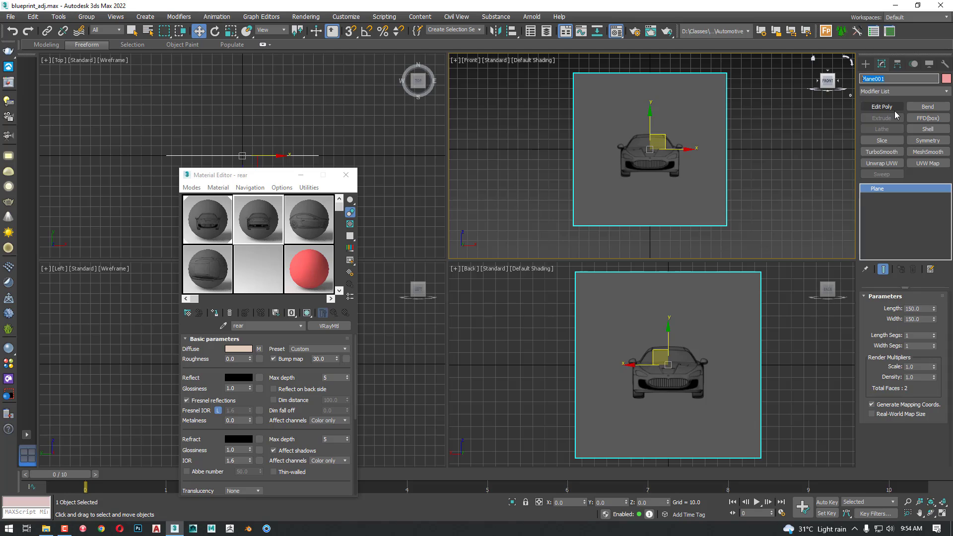
{"action": "type", "text": "ff"}
{"action": "key", "text": "BackSpace"}
{"action": "type", "text": "ro"}
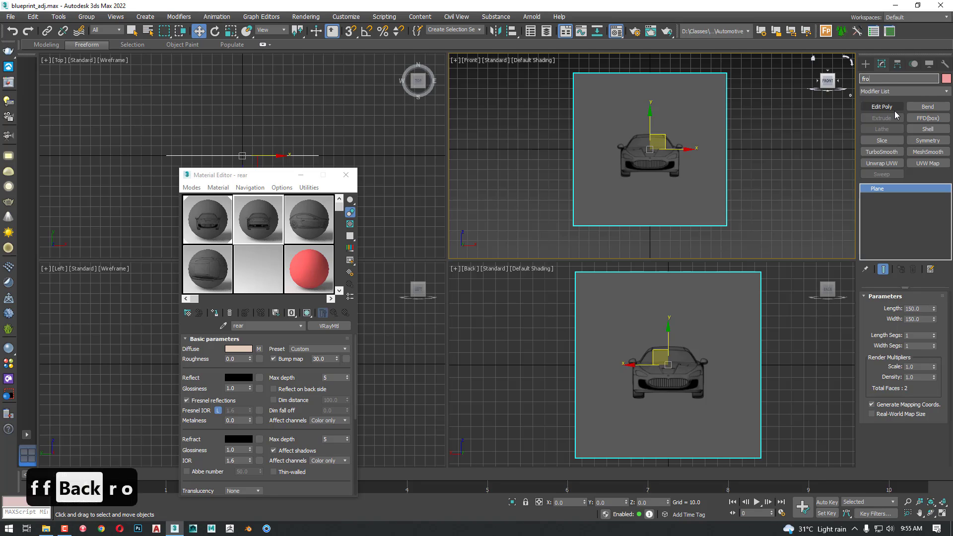
{"action": "type", "text": "nt"}
{"action": "key", "text": "Return"}
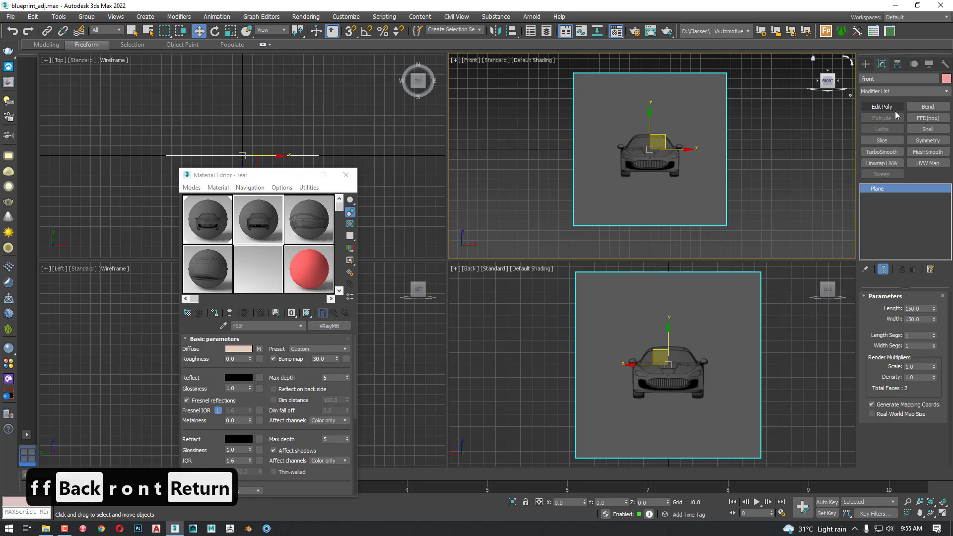
Create a plane at the origin in the Back viewport using keyboard entry, with length and width both 150
{"action": "left_click", "coordinate": [775, 299]}
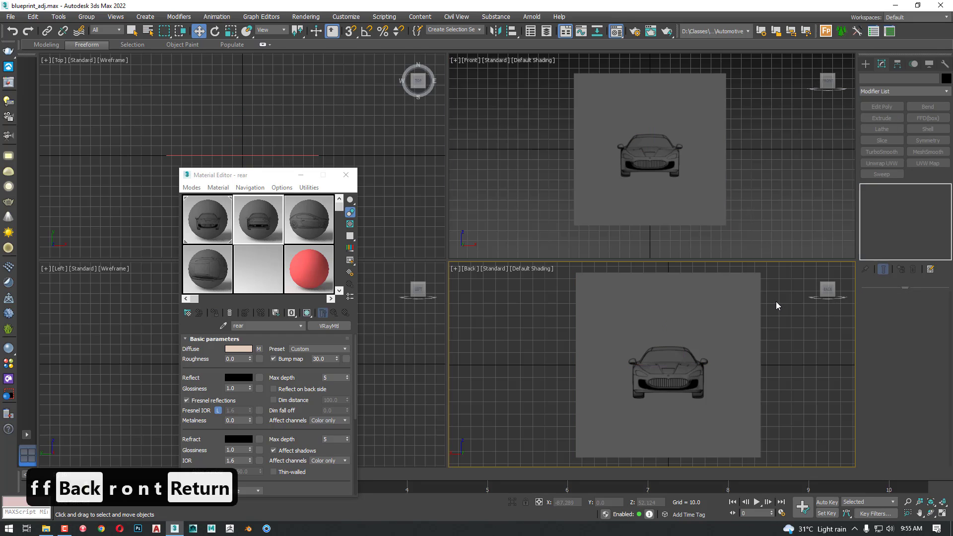
{"action": "left_click", "coordinate": [866, 65]}
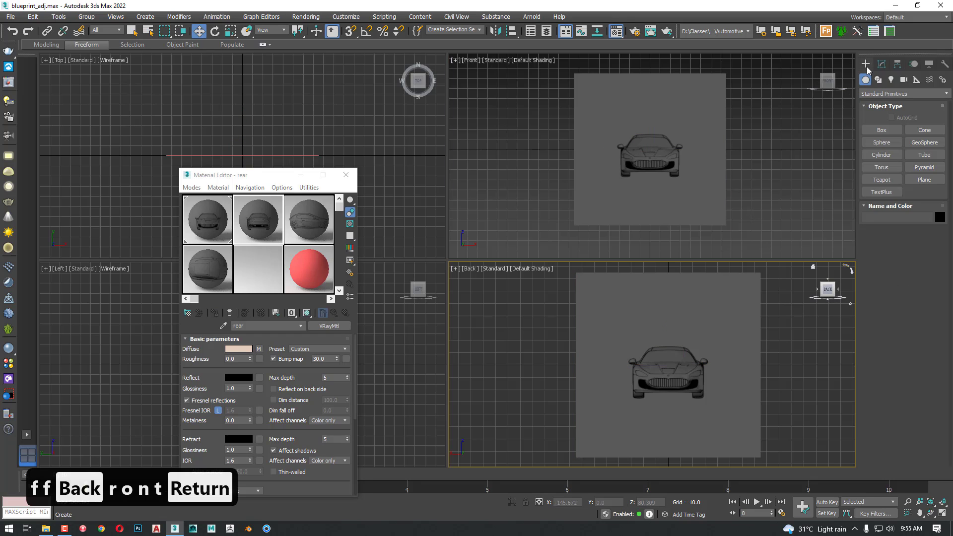
{"action": "left_click", "coordinate": [924, 180]}
{"action": "left_click", "coordinate": [904, 257]}
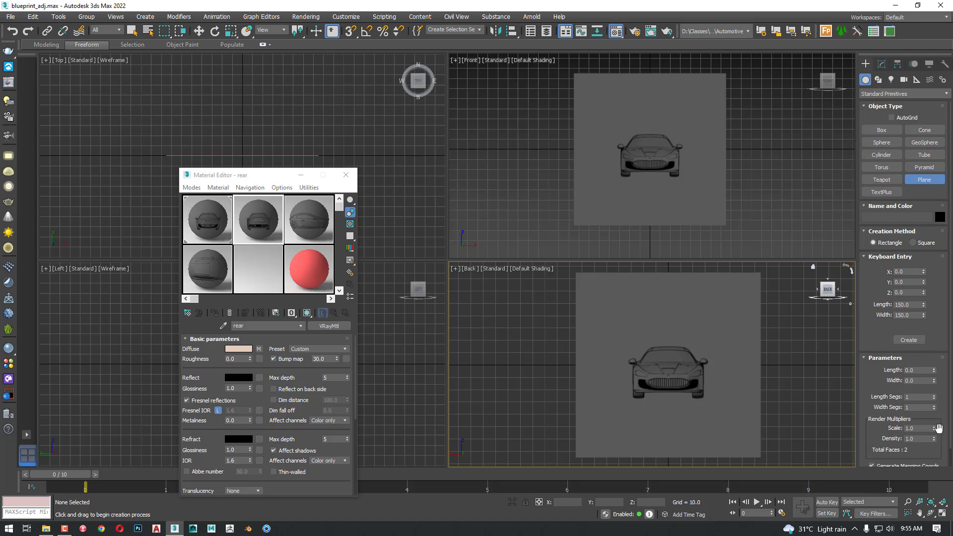
{"action": "left_click", "coordinate": [908, 340]}
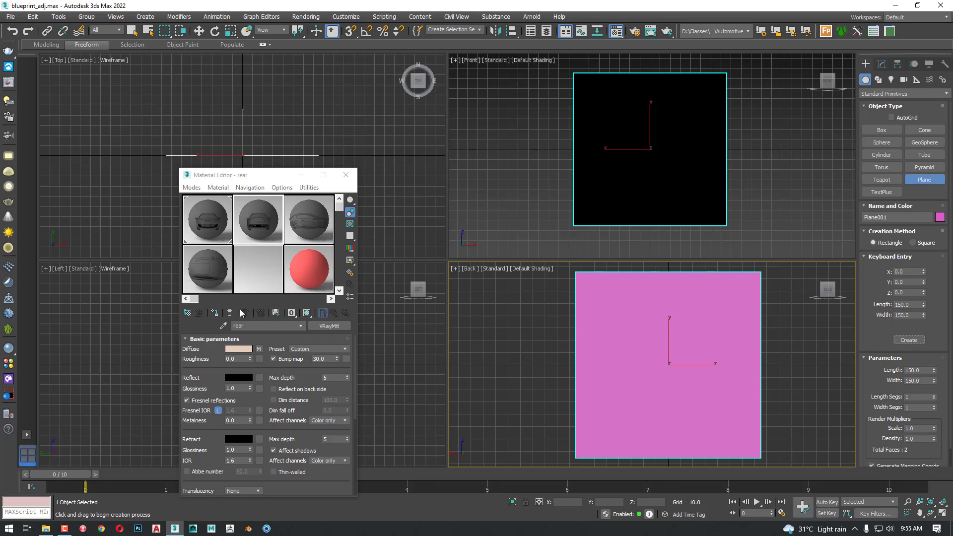
Assign the rear material to the new plane with its image shown in the viewports, and rename the plane rearw
{"action": "left_click", "coordinate": [214, 313]}
{"action": "left_click", "coordinate": [307, 314]}
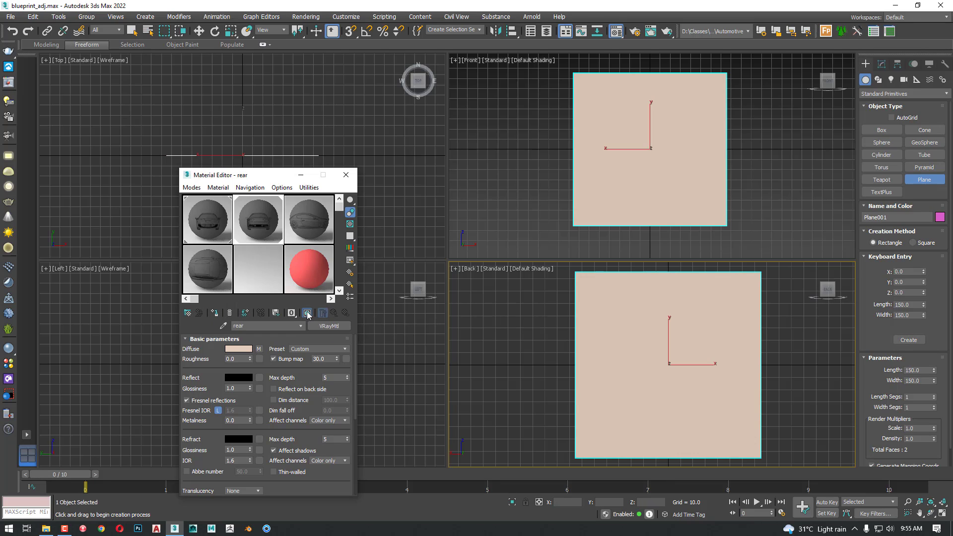
{"action": "left_click", "coordinate": [881, 64]}
{"action": "type", "text": "rear"}
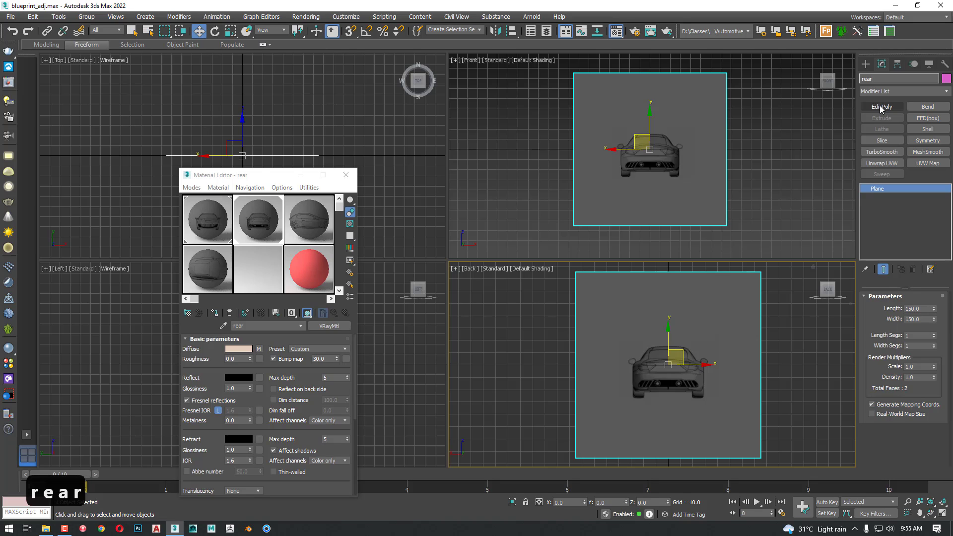
{"action": "type", "text": "w"}
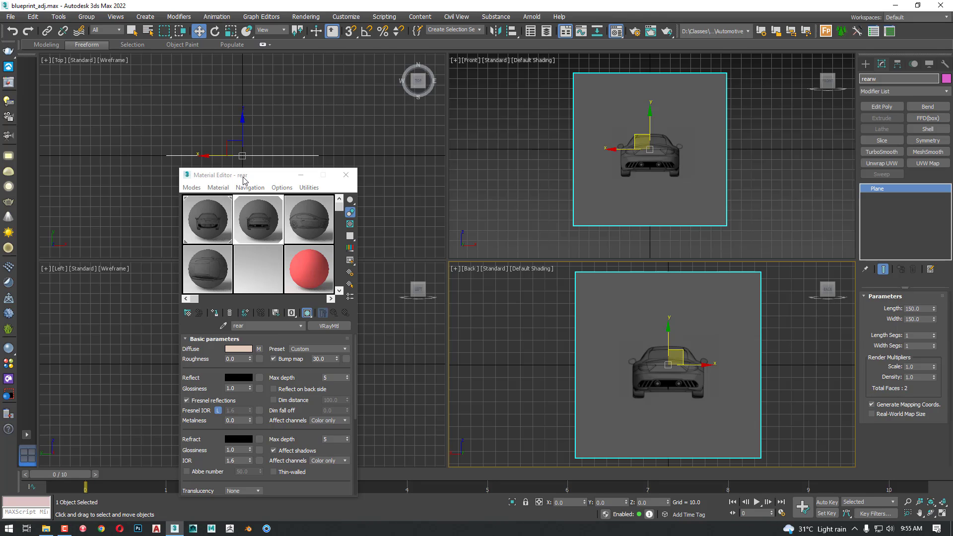
Select the left material and create a 150 by 150 plane at the origin in the Left viewport using keyboard entry
{"action": "left_click_drag", "start_coordinate": [242, 181], "coordinate": [584, 157]}
{"action": "left_click", "coordinate": [296, 271]}
{"action": "left_click", "coordinate": [203, 344]}
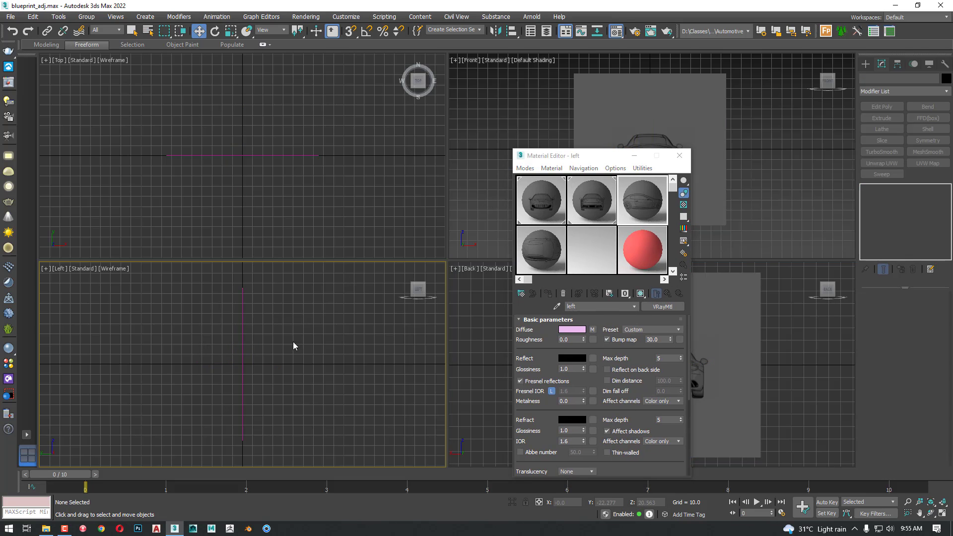
{"action": "left_click", "coordinate": [865, 64]}
{"action": "left_click", "coordinate": [924, 180]}
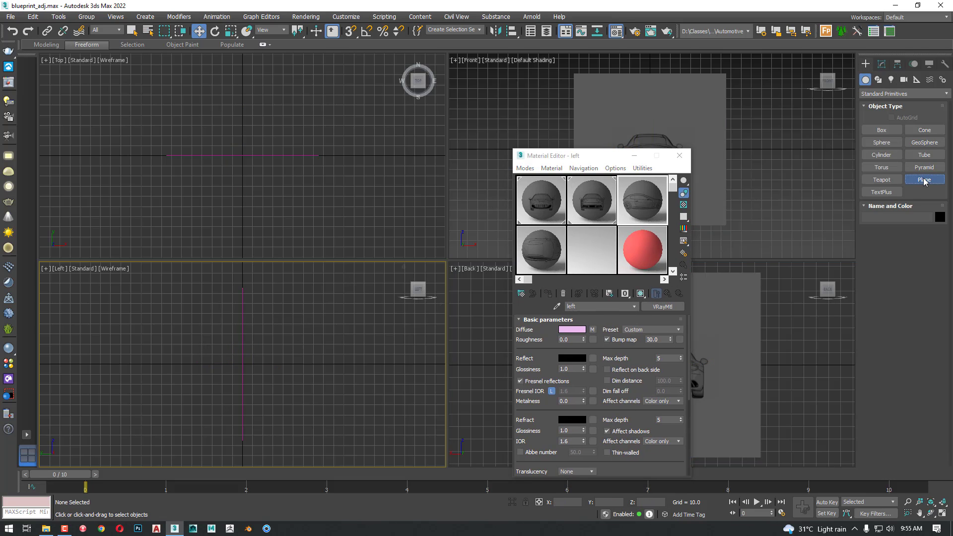
{"action": "left_click", "coordinate": [890, 256]}
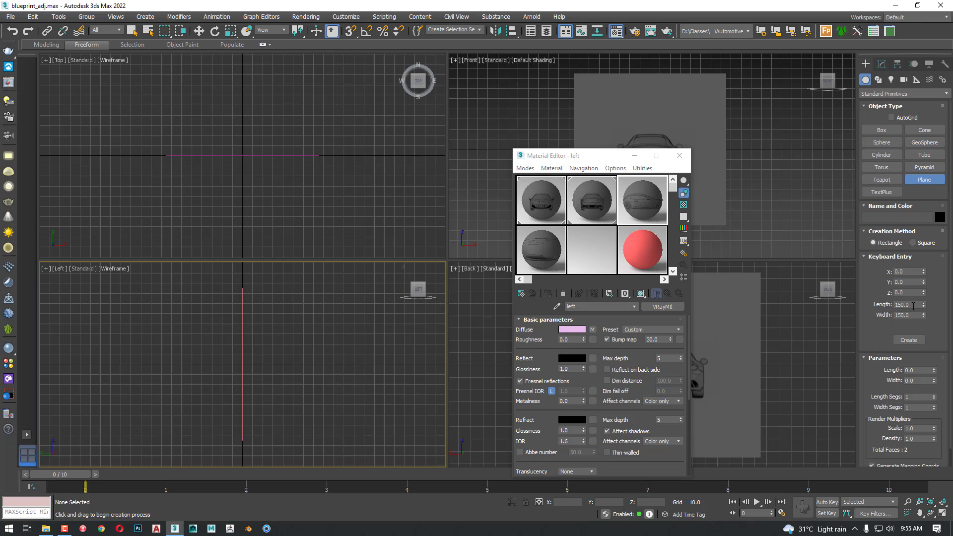
{"action": "left_click", "coordinate": [913, 343]}
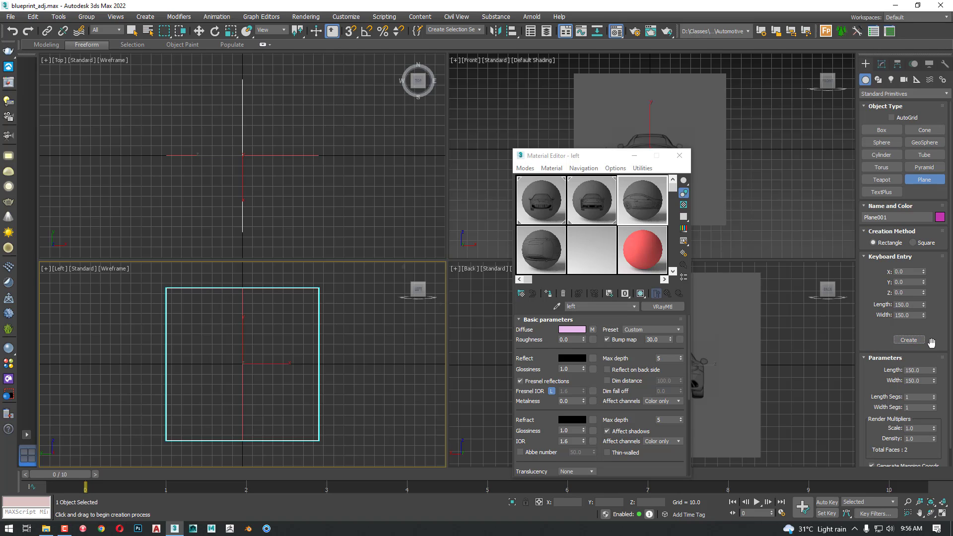
Display the Left viewport with default shading and assign the left material to its plane, showing the side car image
{"action": "middle_click_drag", "start_coordinate": [315, 330], "coordinate": [316, 332]}
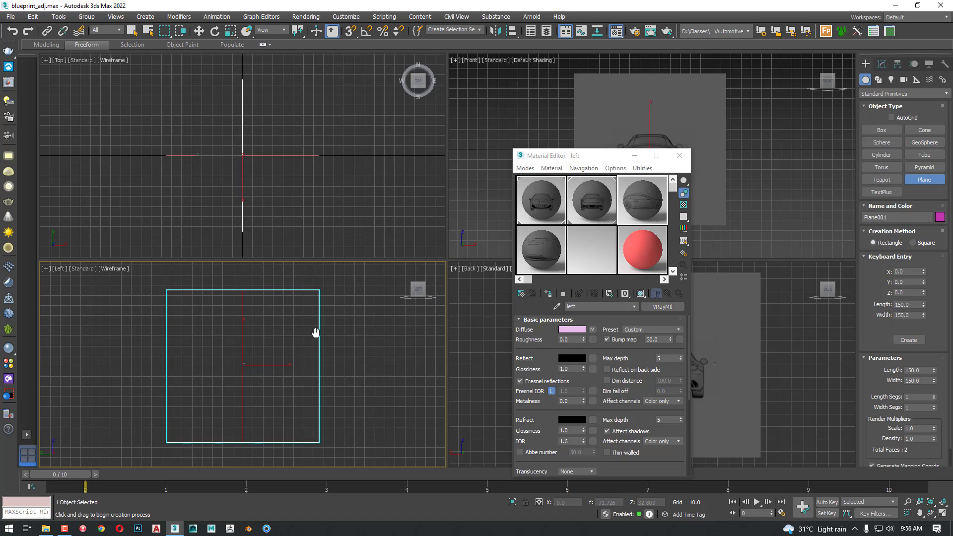
{"action": "key", "text": "F3"}
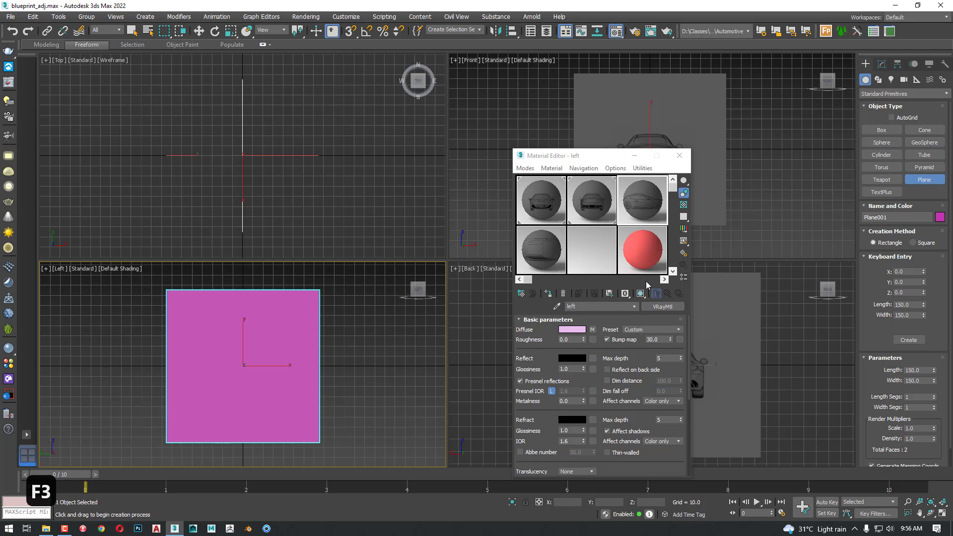
{"action": "left_click", "coordinate": [640, 293]}
{"action": "left_click", "coordinate": [609, 294]}
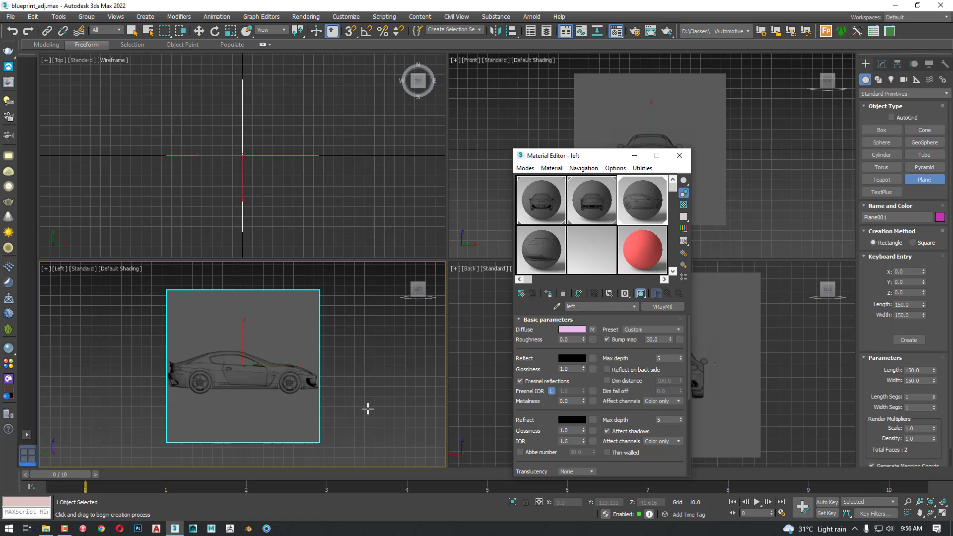
Create a plane at the origin in the Top viewport using keyboard entry, with length and width both 150
{"action": "left_click", "coordinate": [384, 222]}
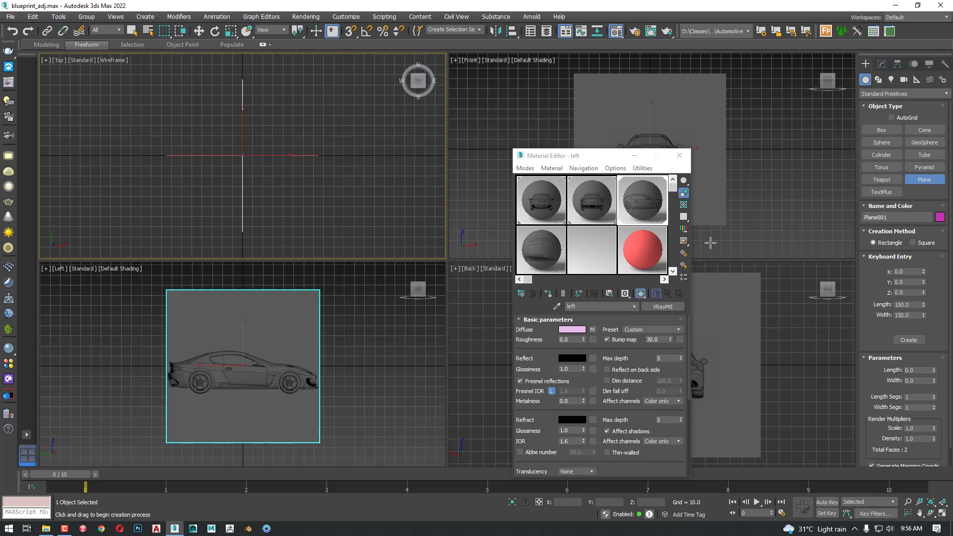
{"action": "key", "text": "w"}
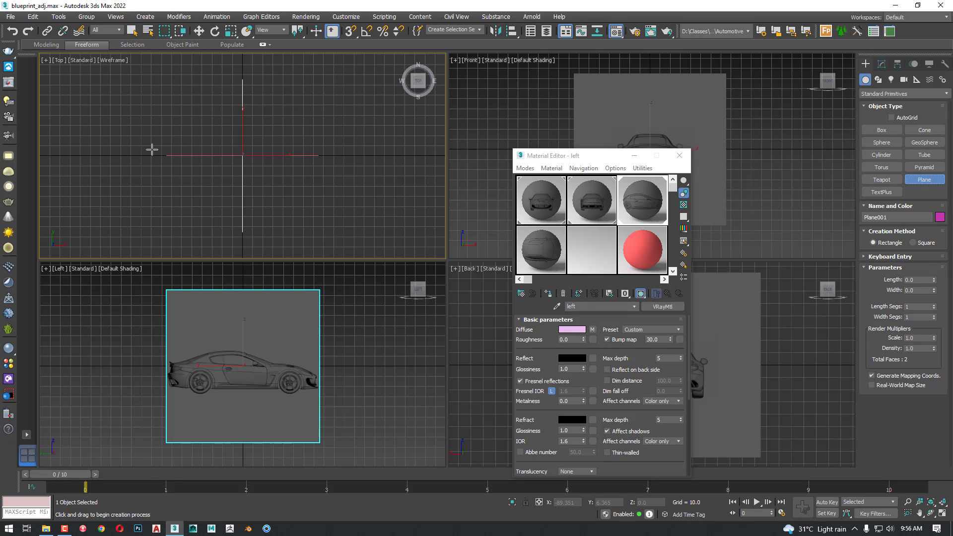
{"action": "left_click", "coordinate": [905, 256]}
{"action": "left_click", "coordinate": [909, 340]}
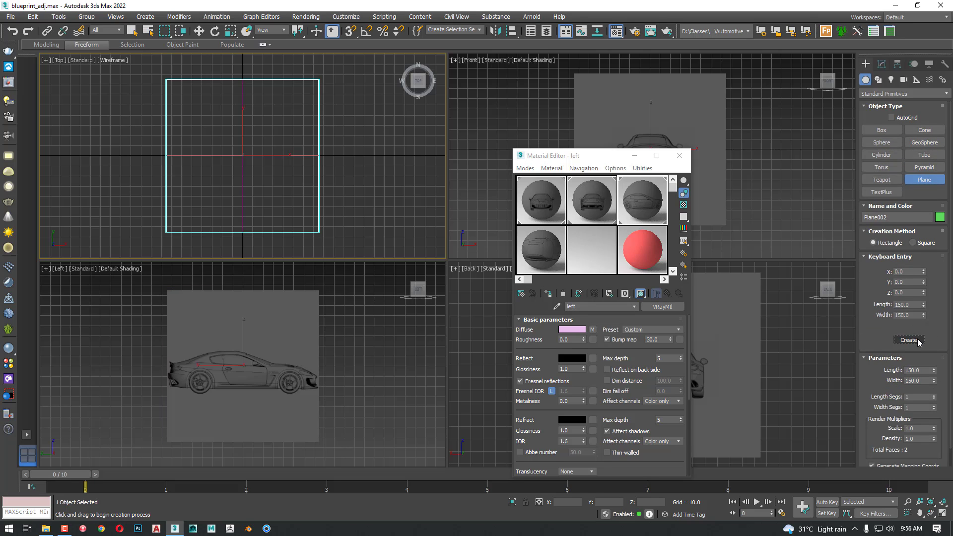
Display the Top viewport with default shading and assign the top material to its plane, showing the overhead car image
{"action": "middle_click_drag", "start_coordinate": [340, 200], "coordinate": [353, 200]}
{"action": "key", "text": "F3"}
{"action": "key", "text": "w"}
{"action": "left_click", "coordinate": [544, 249]}
{"action": "left_click", "coordinate": [640, 293]}
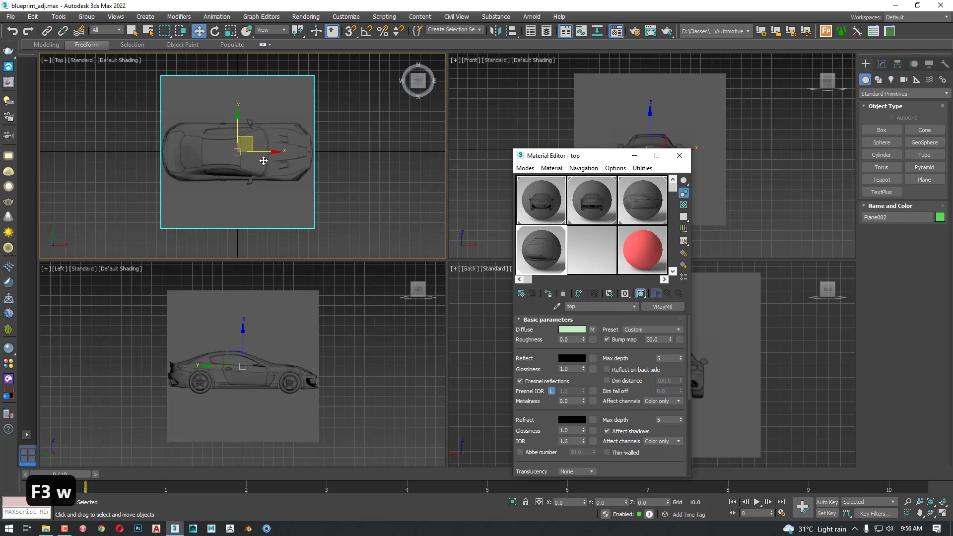
{"action": "left_click", "coordinate": [387, 193]}
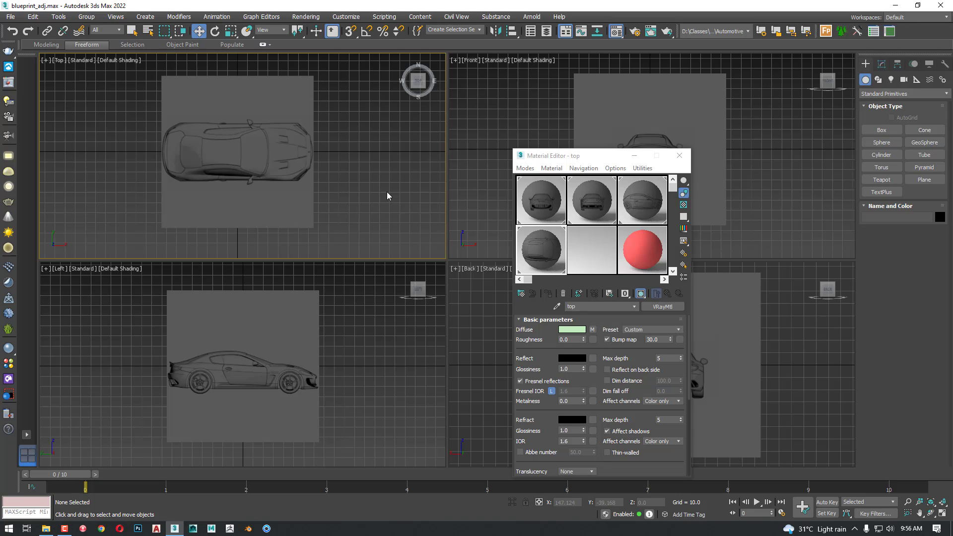
Minimize the Material Editor and apply the Customize User Interface Solid Color background to all views in the active layout
{"action": "scroll", "coordinate": [162, 139], "scroll_direction": "up", "scroll_amount": 3}
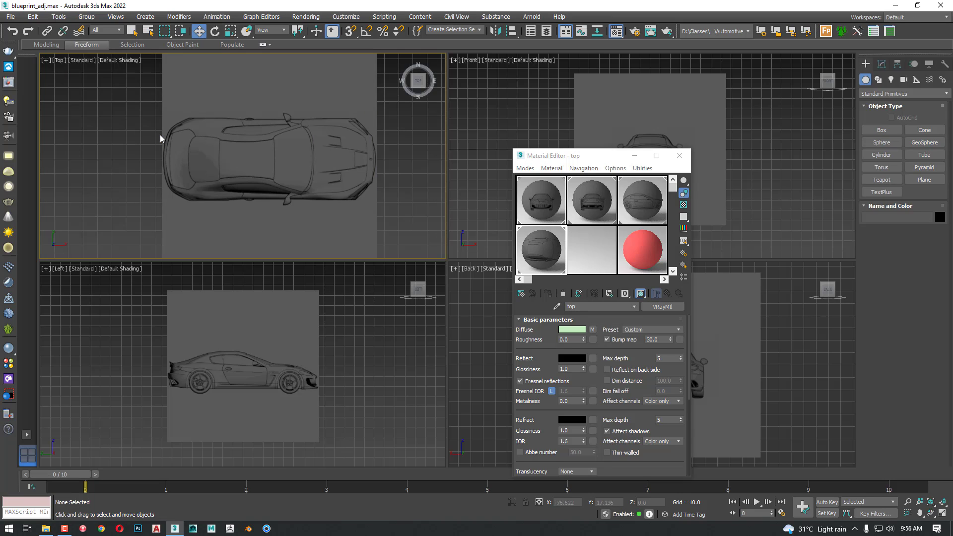
{"action": "middle_click_drag", "start_coordinate": [312, 188], "coordinate": [229, 189]}
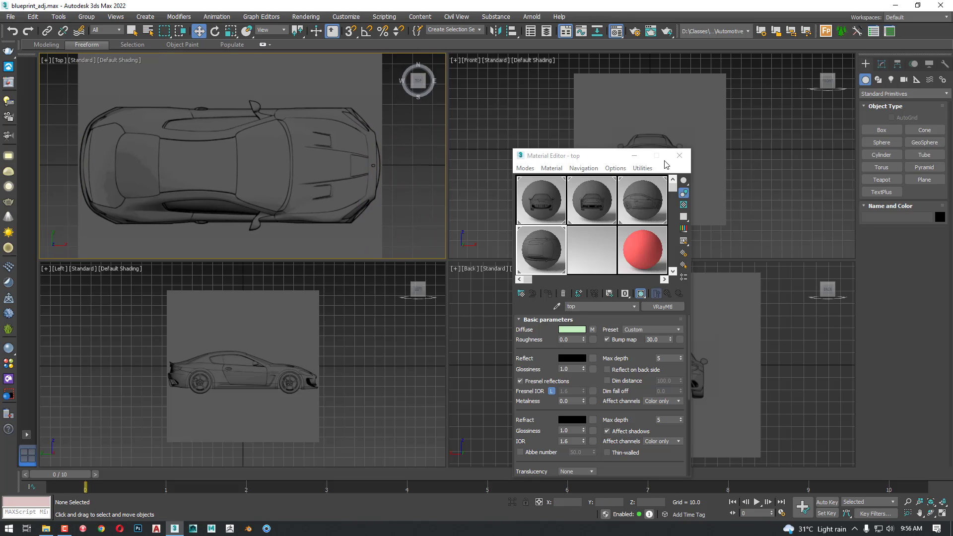
{"action": "left_click", "coordinate": [634, 155]}
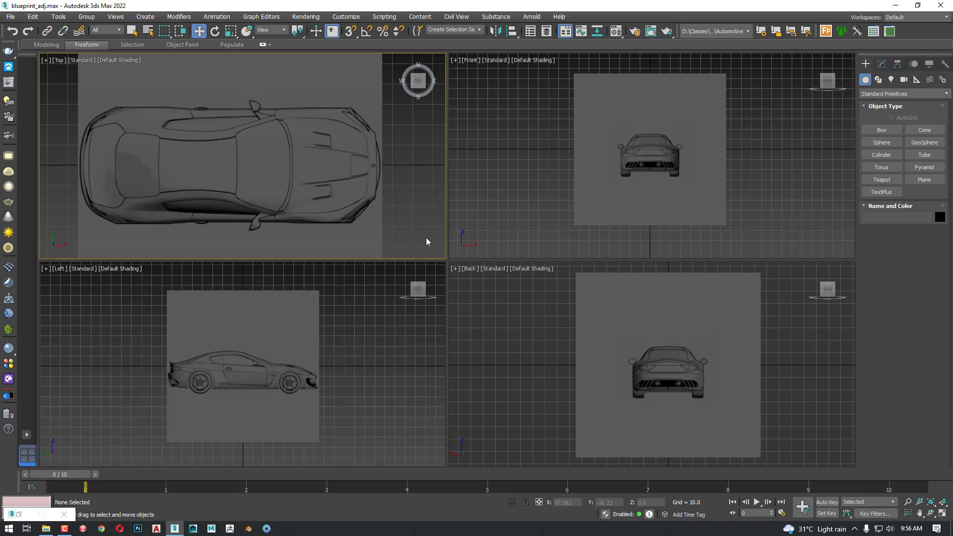
{"action": "key", "text": "alt+b"}
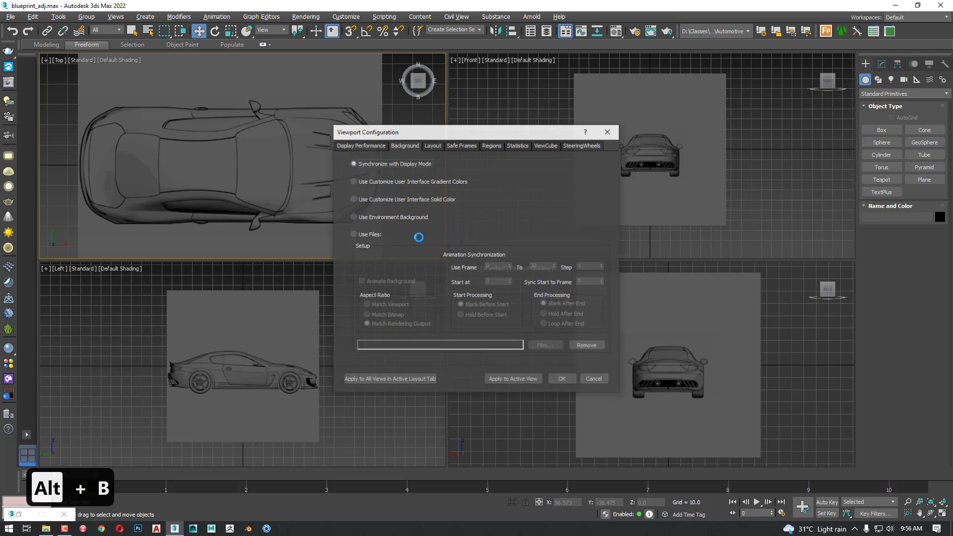
{"action": "left_click", "coordinate": [415, 379]}
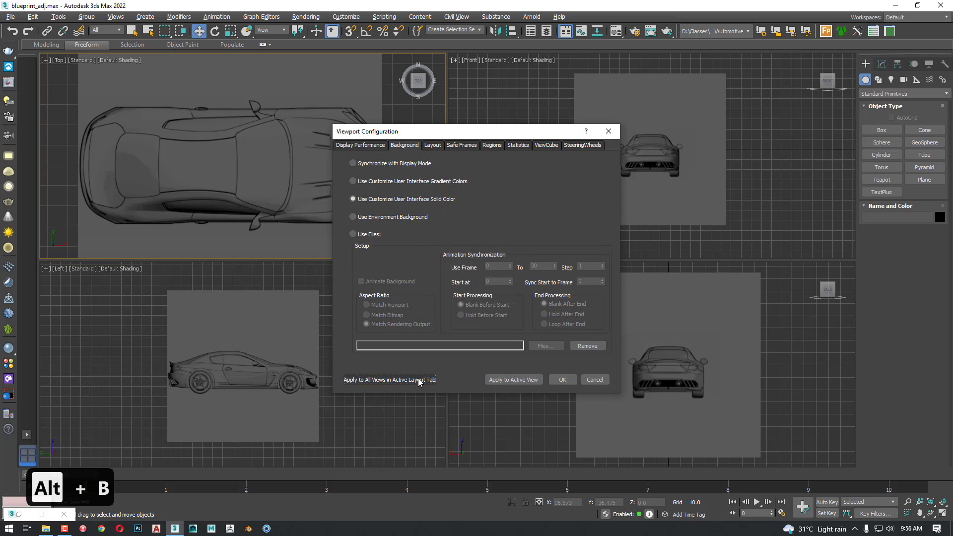
{"action": "left_click", "coordinate": [553, 378]}
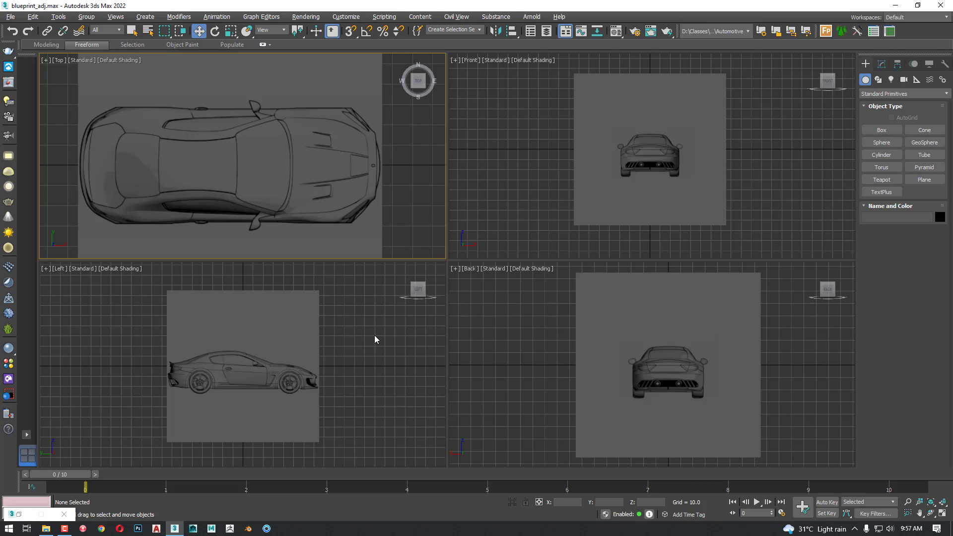
Add a single-viewport layout alongside the existing four-viewport layout
{"action": "scroll", "coordinate": [415, 239], "scroll_direction": "down", "scroll_amount": 2}
{"action": "middle_click_drag", "start_coordinate": [416, 237], "coordinate": [380, 236]}
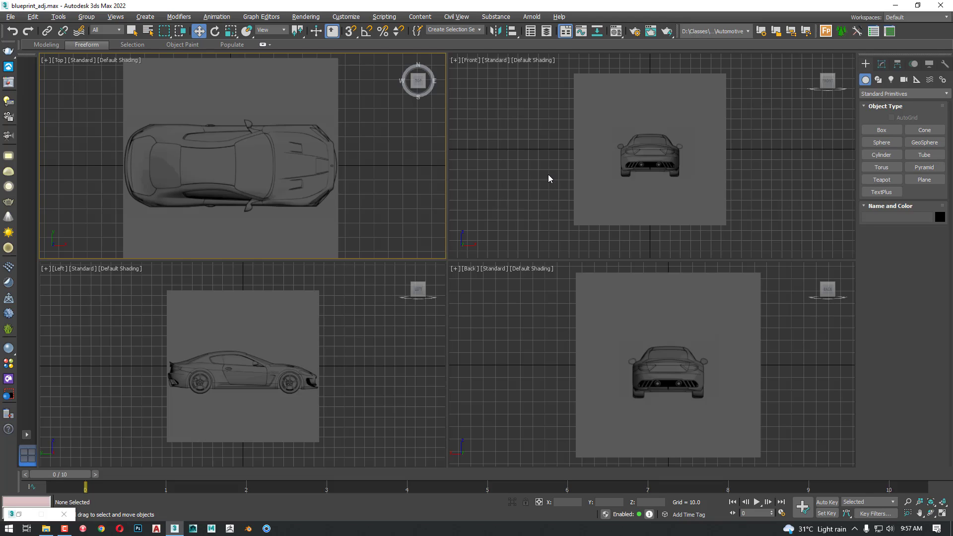
{"action": "left_click", "coordinate": [550, 342]}
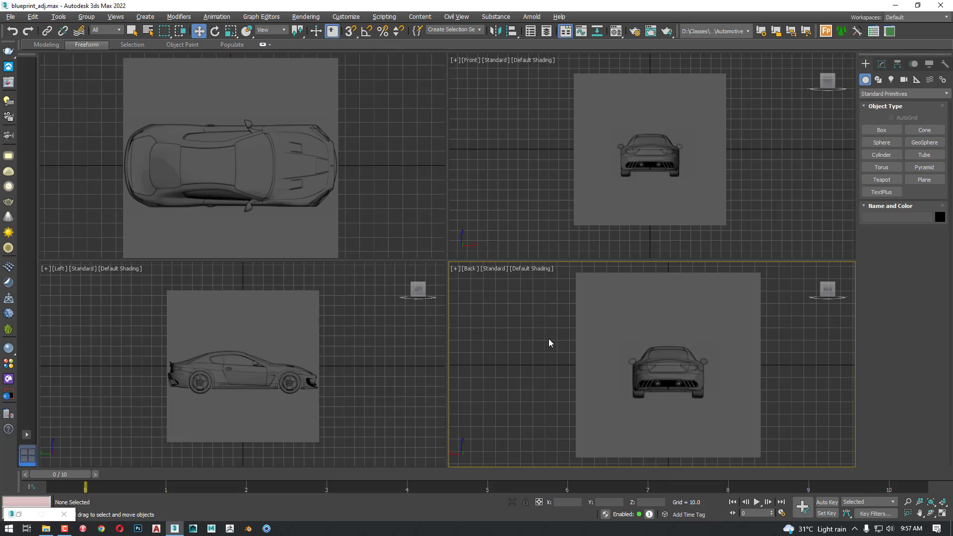
{"action": "left_click", "coordinate": [28, 435]}
{"action": "left_click", "coordinate": [57, 448]}
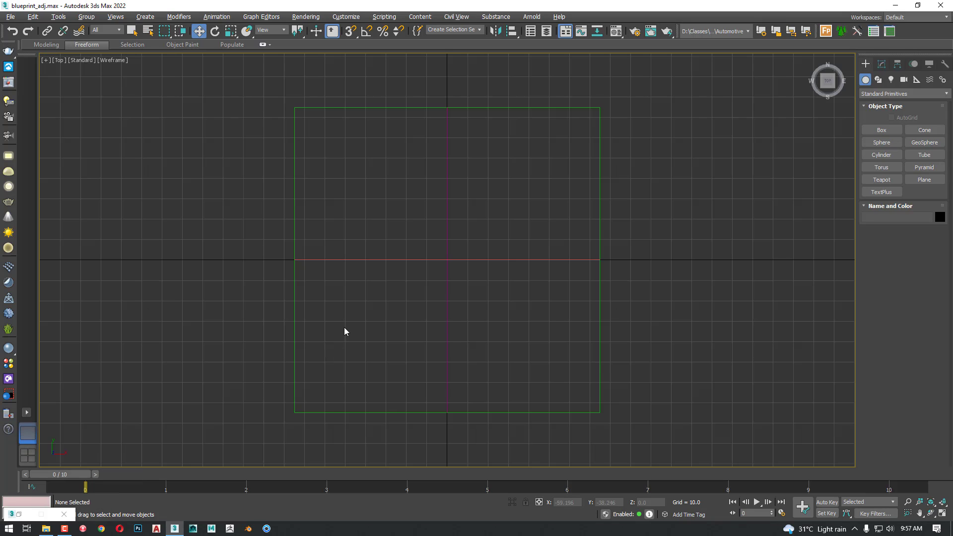
Show the whole scene in the Perspective view with default shading, framing all four intersecting planes
{"action": "key", "text": "p"}
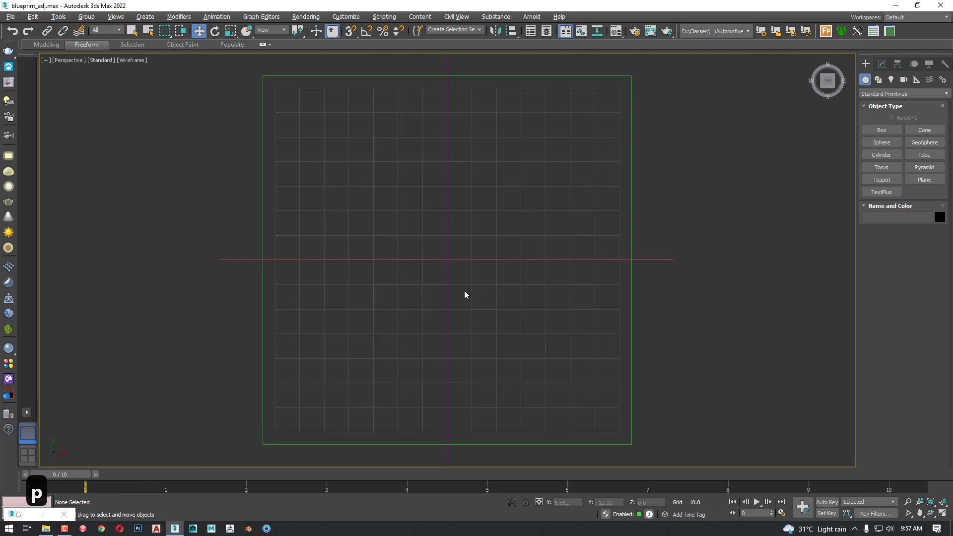
{"action": "key", "text": "z"}
{"action": "mouse_move", "coordinate": [436, 319]}
{"action": "middle_mouse_down", "text": "alt"}
{"action": "mouse_move", "coordinate": [463, 255]}
{"action": "mouse_move", "coordinate": [539, 296]}
{"action": "middle_mouse_up", "text": "alt"}
{"action": "key", "text": "F3"}
{"action": "key", "text": "w"}
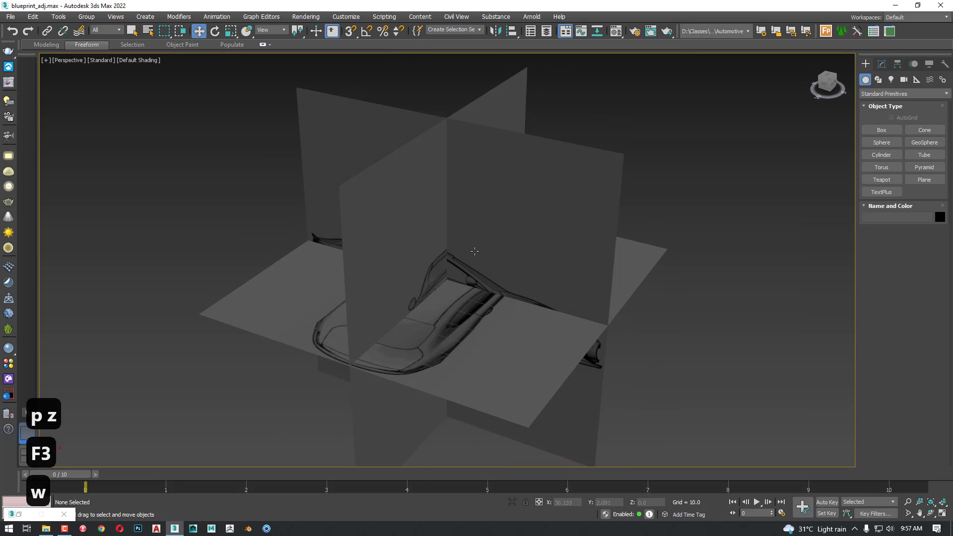
{"action": "middle_click_drag", "start_coordinate": [474, 259], "coordinate": [502, 278], "text": "alt"}
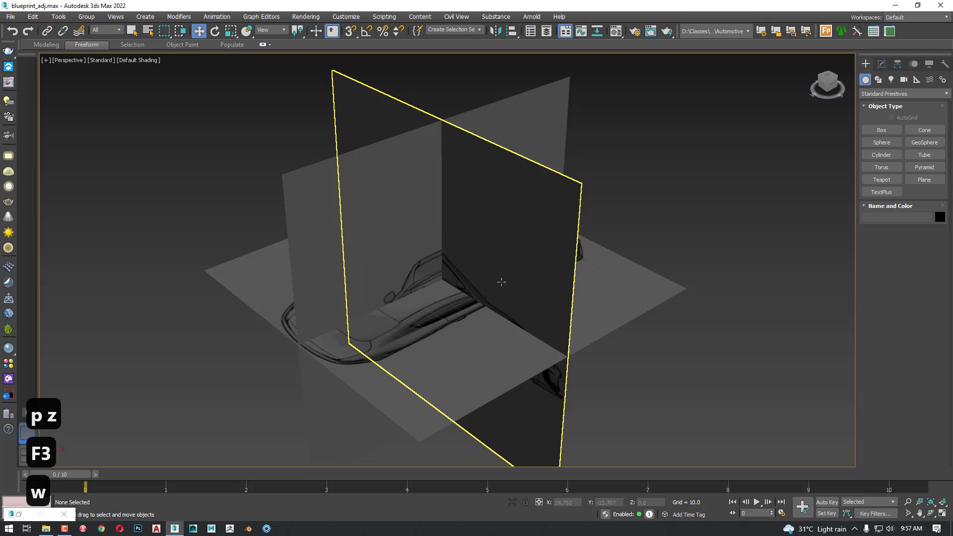
Rename the vertical plane carrying the side-view car image as left
{"action": "left_click", "coordinate": [526, 278]}
{"action": "left_click", "coordinate": [882, 63]}
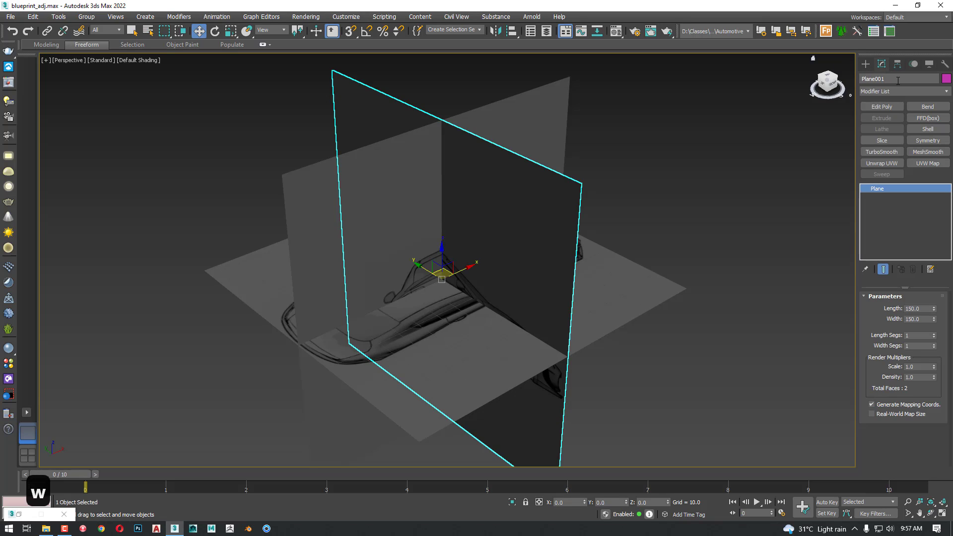
{"action": "type", "text": "left"}
{"action": "key", "text": "Return"}
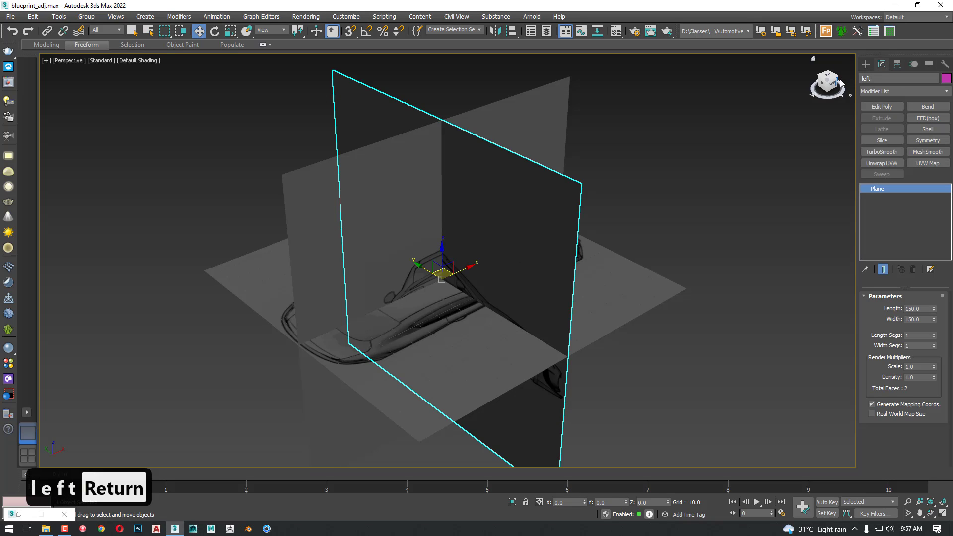
Rename the horizontal plane carrying the overhead car image as top and clear the selection
{"action": "left_click", "coordinate": [628, 261]}
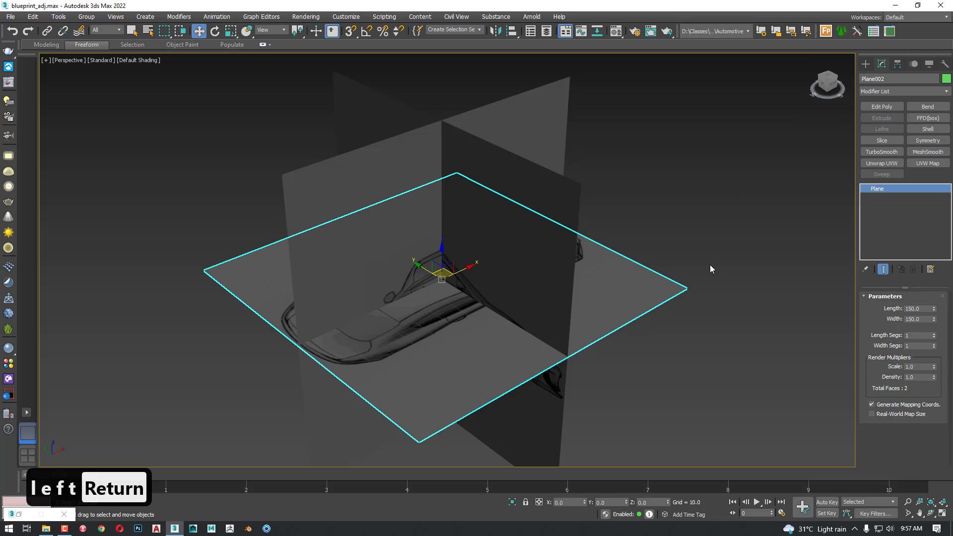
{"action": "left_click", "coordinate": [894, 82]}
{"action": "type", "text": "top"}
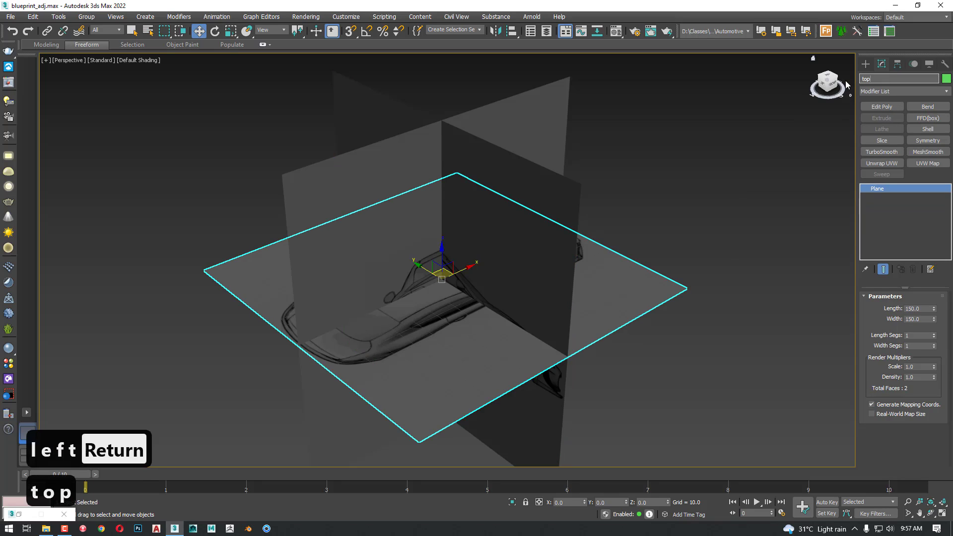
{"action": "key", "text": "Return"}
{"action": "left_click", "coordinate": [658, 96]}
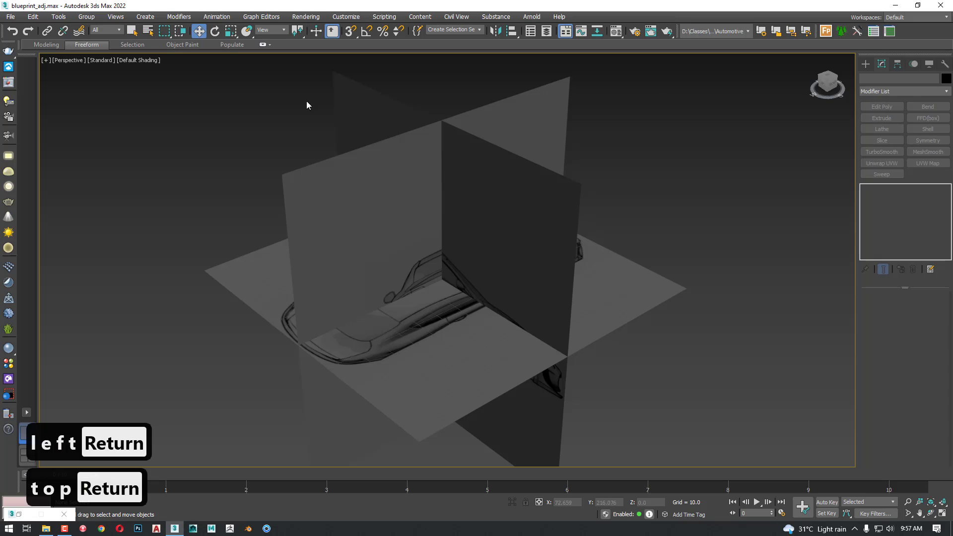
Select the front plane by name from the scene's geometry list and move it along Y, clear of the other planes
{"action": "left_click", "coordinate": [148, 32]}
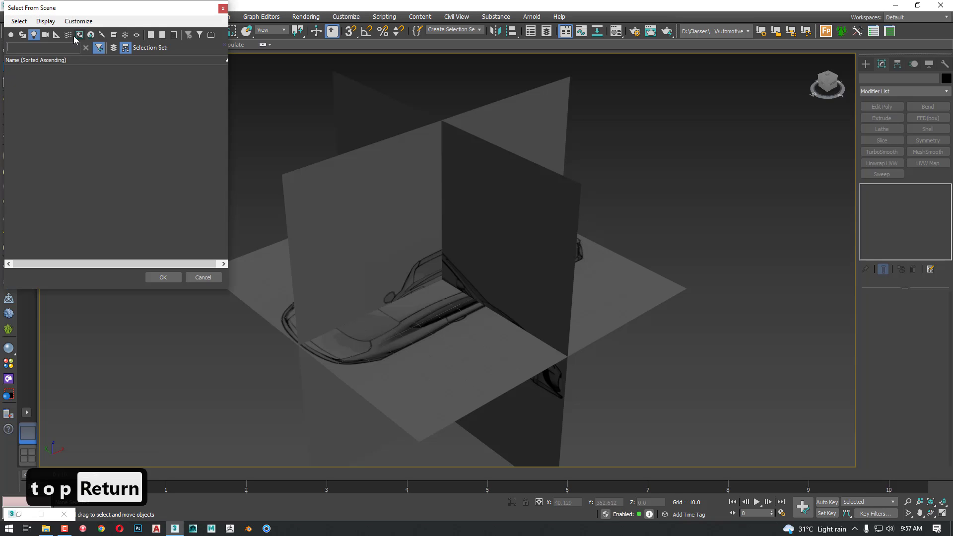
{"action": "left_click_drag", "start_coordinate": [143, 10], "coordinate": [160, 94]}
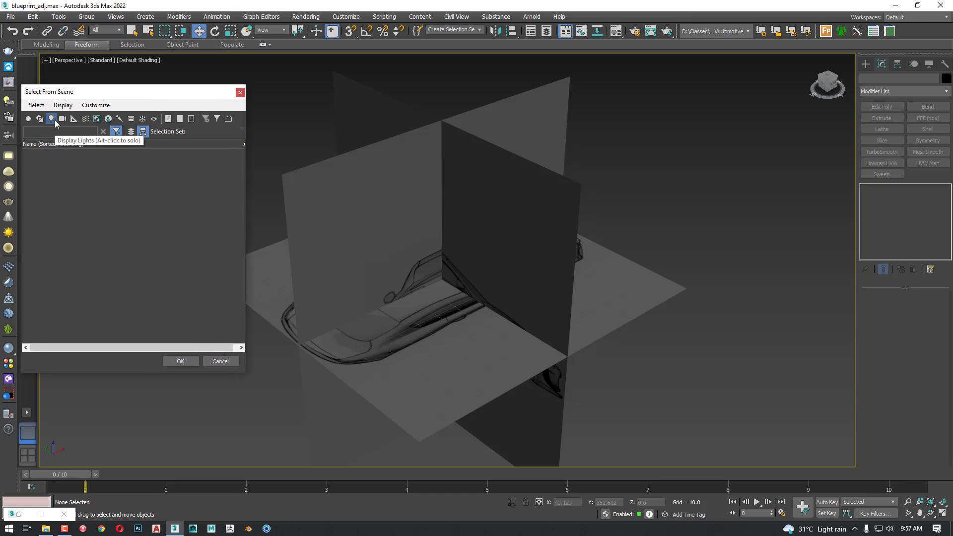
{"action": "left_click", "coordinate": [27, 120]}
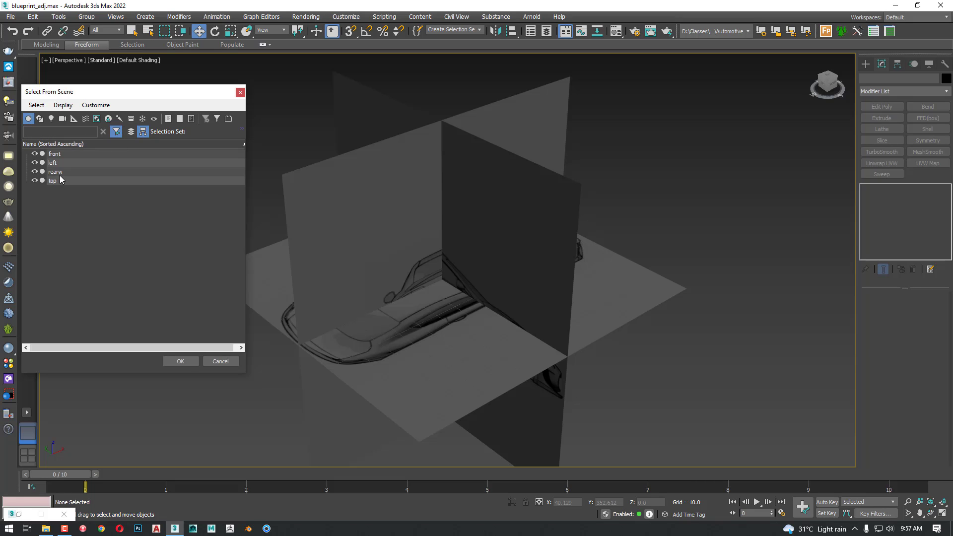
{"action": "left_click", "coordinate": [56, 155]}
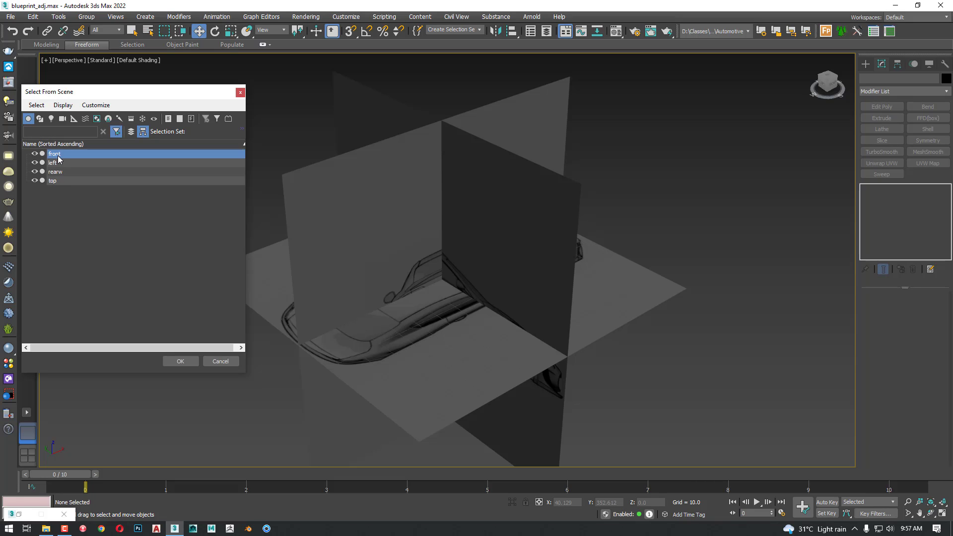
{"action": "left_click", "coordinate": [183, 361]}
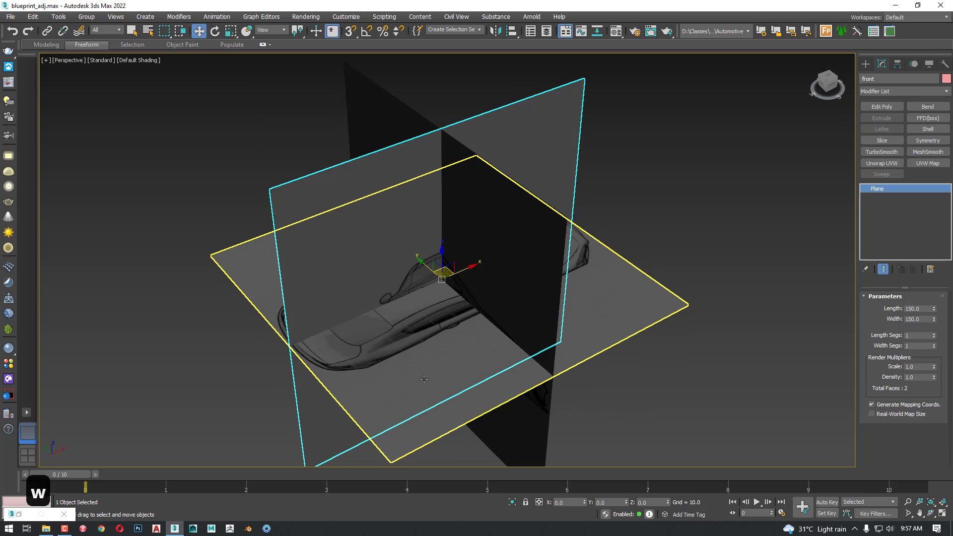
{"action": "middle_click_drag", "start_coordinate": [424, 380], "coordinate": [468, 378], "text": "alt"}
{"action": "middle_click_drag", "start_coordinate": [790, 254], "coordinate": [749, 233], "text": "alt"}
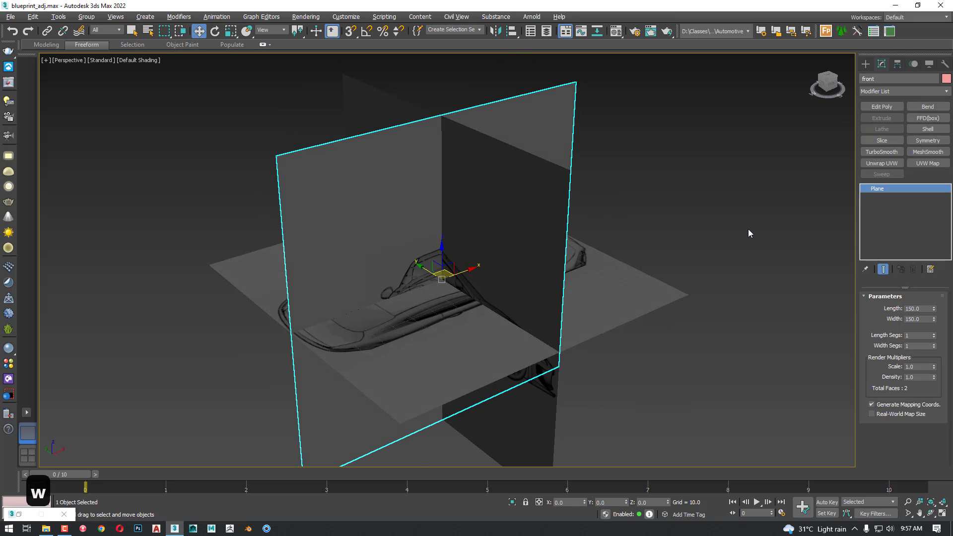
{"action": "left_click", "coordinate": [830, 85]}
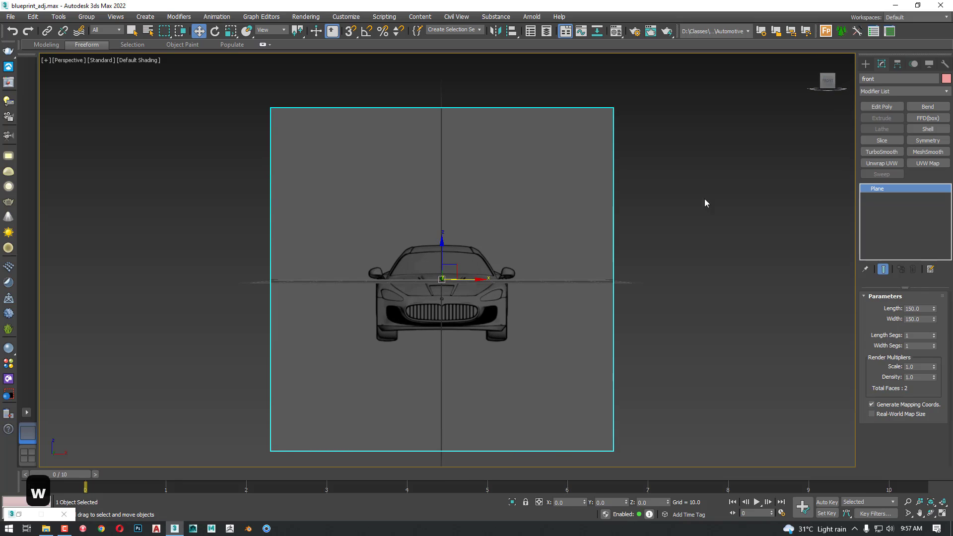
{"action": "middle_click_drag", "start_coordinate": [705, 203], "coordinate": [435, 273], "text": "alt"}
{"action": "left_click_drag", "start_coordinate": [422, 274], "coordinate": [620, 290]}
{"action": "left_click", "coordinate": [690, 322]}
{"action": "middle_click_drag", "start_coordinate": [628, 333], "coordinate": [690, 357], "text": "alt"}
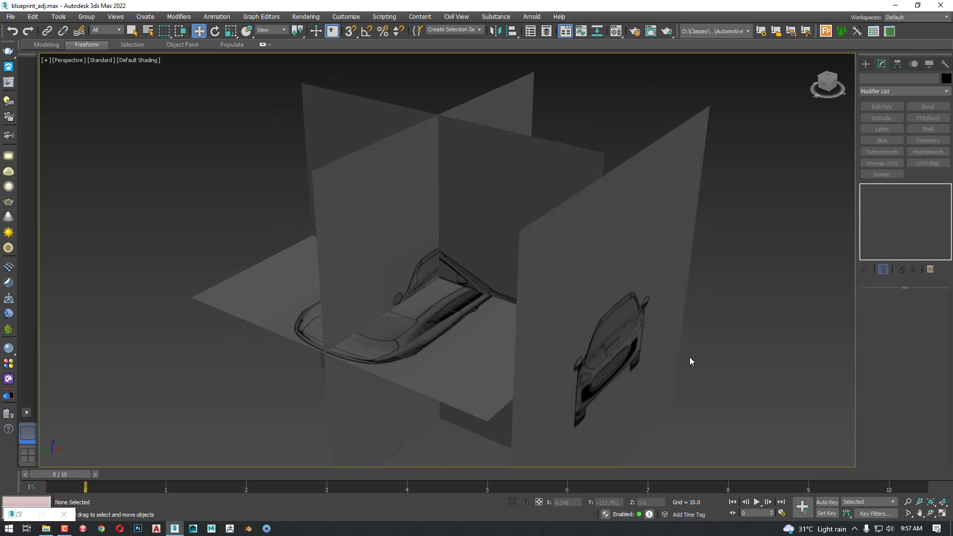
Move the rear plane along Y to the opposite end of the horizontal plane from the front plane
{"action": "left_click", "coordinate": [385, 268]}
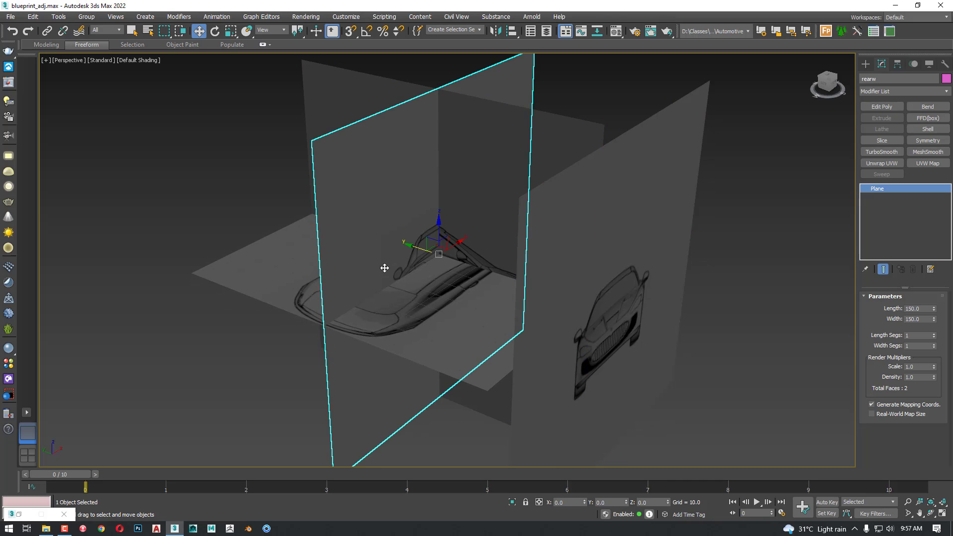
{"action": "middle_click_drag", "start_coordinate": [385, 268], "coordinate": [394, 281], "text": "alt"}
{"action": "left_click_drag", "start_coordinate": [400, 253], "coordinate": [279, 218]}
{"action": "left_click", "coordinate": [674, 254]}
Move the left plane along X to about 98 units, behind the horizontal plane
{"action": "left_click", "coordinate": [464, 219]}
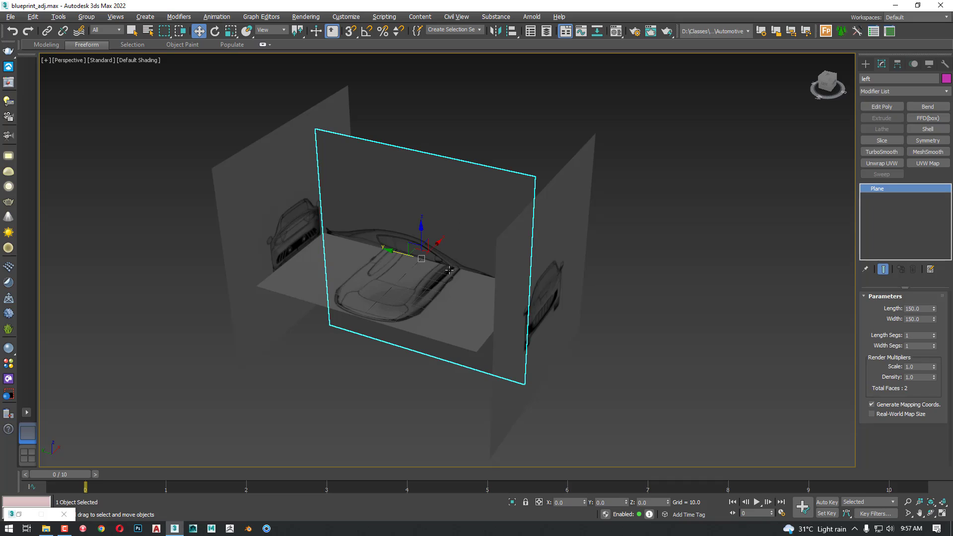
{"action": "left_click_drag", "start_coordinate": [436, 245], "coordinate": [499, 179]}
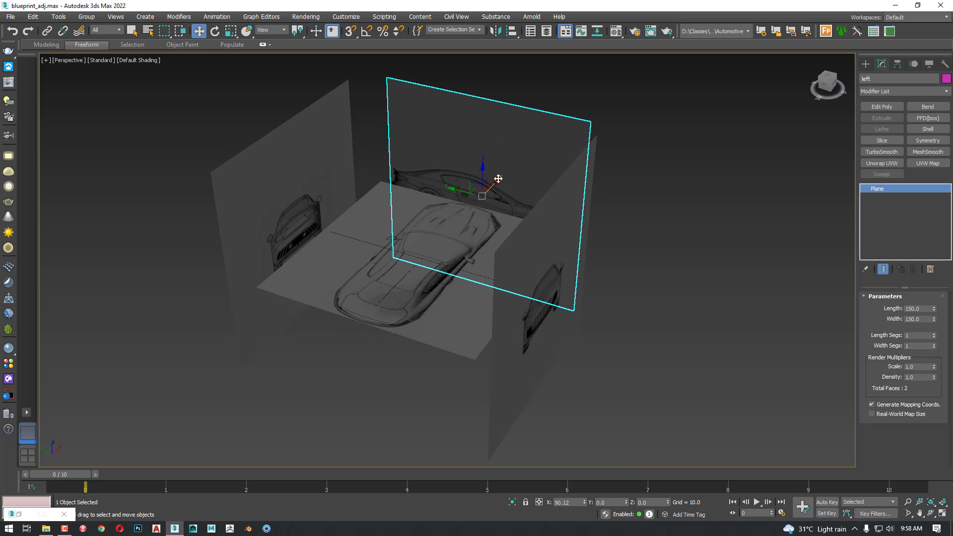
{"action": "left_click", "coordinate": [666, 247]}
Rotate the top plane -90 degrees about Z with angle snap so the overhead car runs parallel to the left plane
{"action": "left_click", "coordinate": [448, 303]}
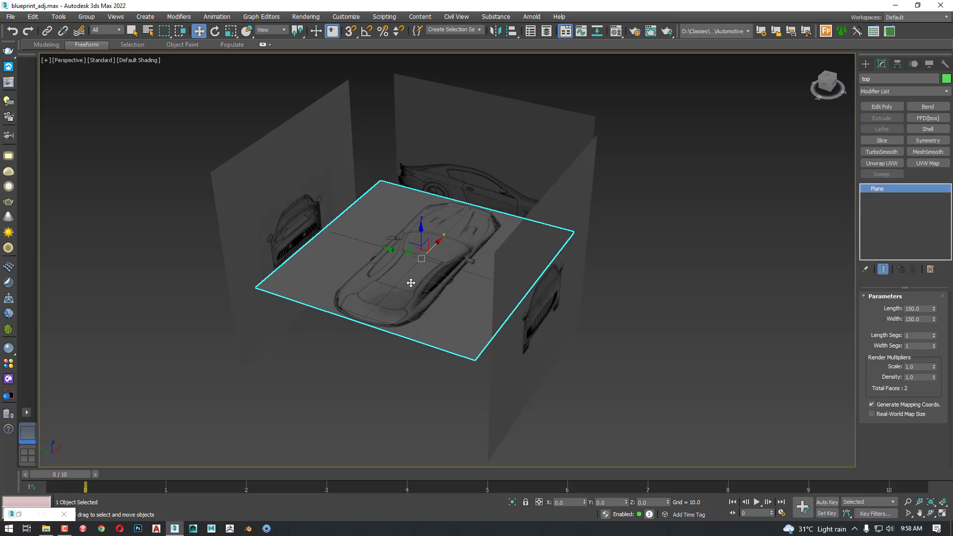
{"action": "key", "text": "r"}
{"action": "key", "text": "e"}
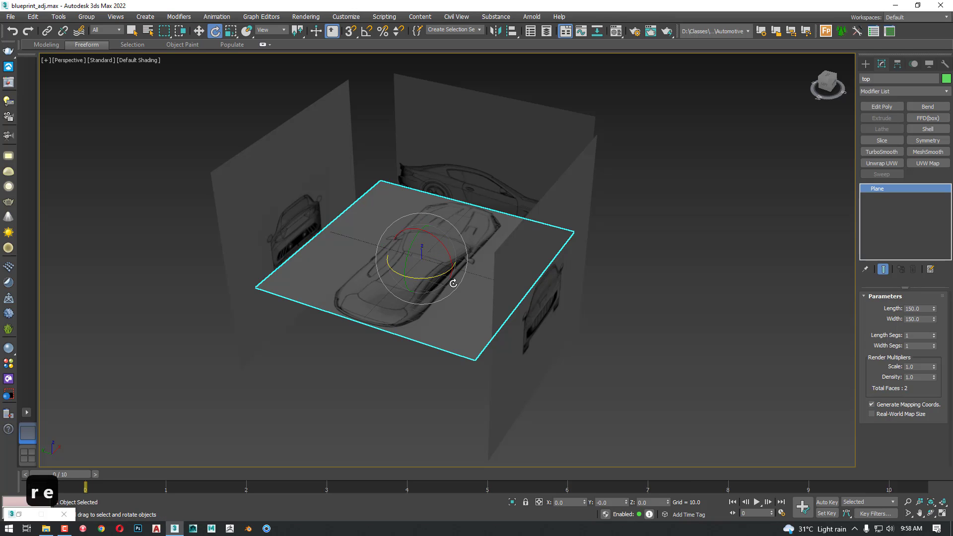
{"action": "key", "text": "z"}
{"action": "key", "text": "s"}
{"action": "left_click_drag", "start_coordinate": [457, 281], "coordinate": [412, 278]}
{"action": "key", "text": "a"}
{"action": "key", "text": "s"}
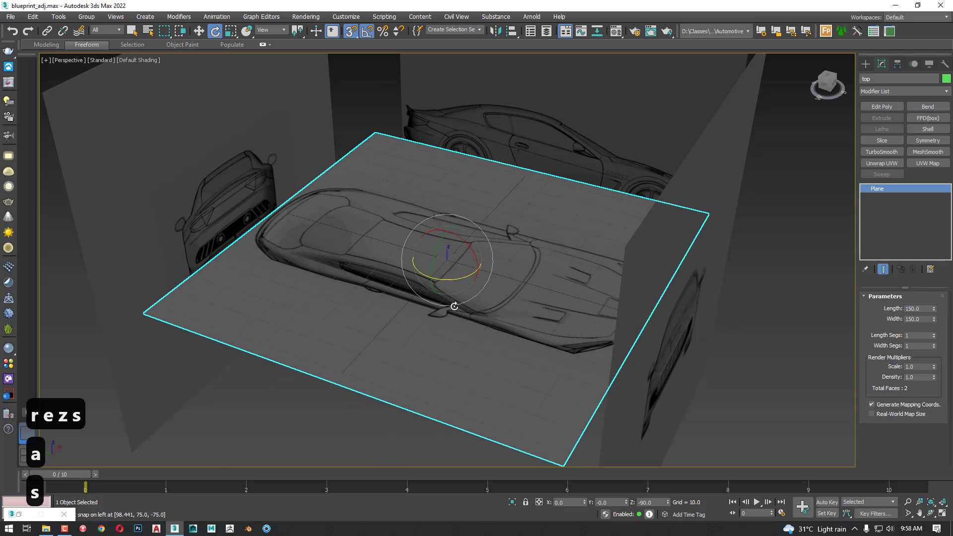
{"action": "key", "text": "a"}
{"action": "scroll", "coordinate": [464, 330], "scroll_direction": "down", "scroll_amount": 5}
{"action": "middle_click_drag", "start_coordinate": [417, 350], "coordinate": [449, 333], "text": "alt"}
{"action": "left_click", "coordinate": [465, 367]}
Lower the top plane along Z, well below the home grid
{"action": "key", "text": "w"}
{"action": "middle_click_drag", "start_coordinate": [450, 373], "coordinate": [472, 342], "text": "alt"}
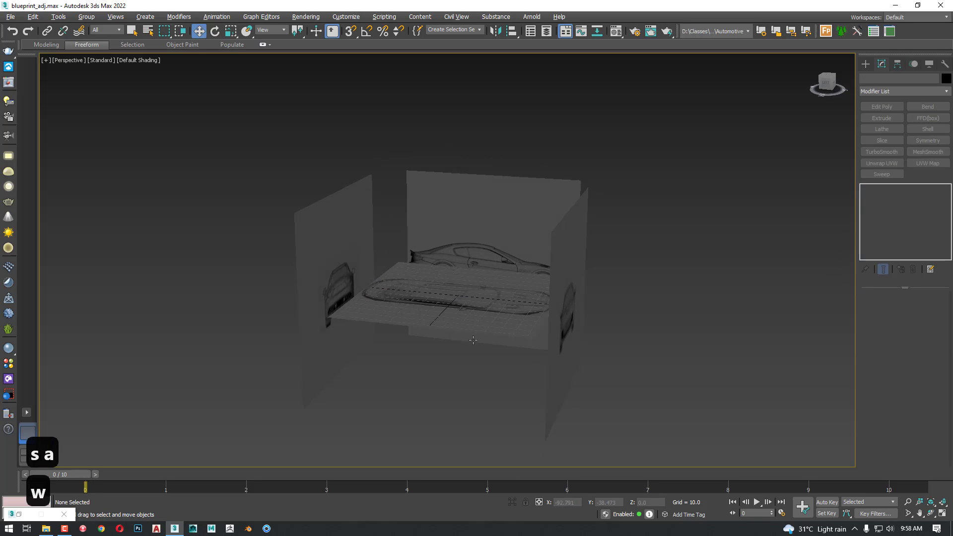
{"action": "left_click", "coordinate": [477, 334]}
{"action": "left_click", "coordinate": [466, 319]}
{"action": "left_click_drag", "start_coordinate": [457, 265], "coordinate": [457, 360]}
{"action": "left_click", "coordinate": [628, 343]}
{"action": "middle_click_drag", "start_coordinate": [634, 364], "coordinate": [596, 361], "text": "alt"}
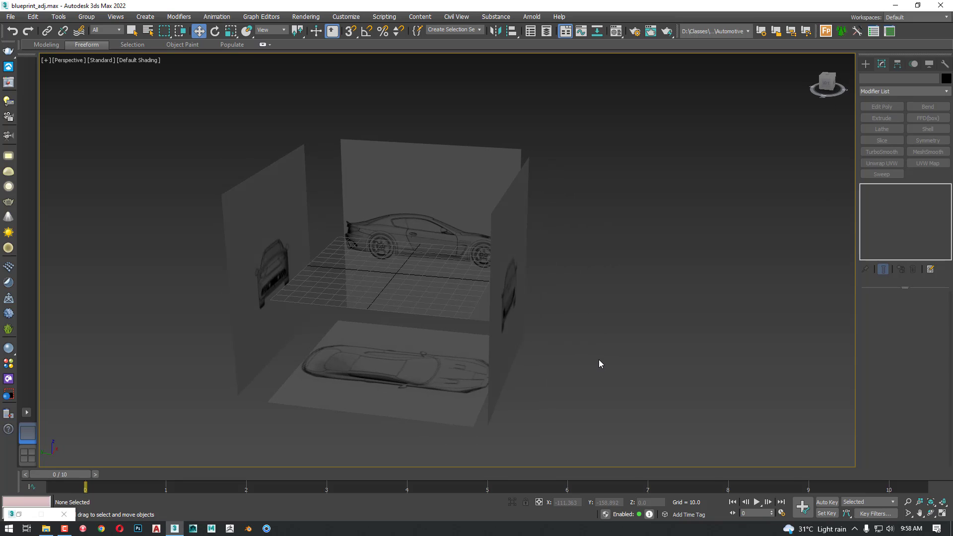
Move the front plane back along Y to about 85 units, just ahead of the rear plane
{"action": "key", "text": "f"}
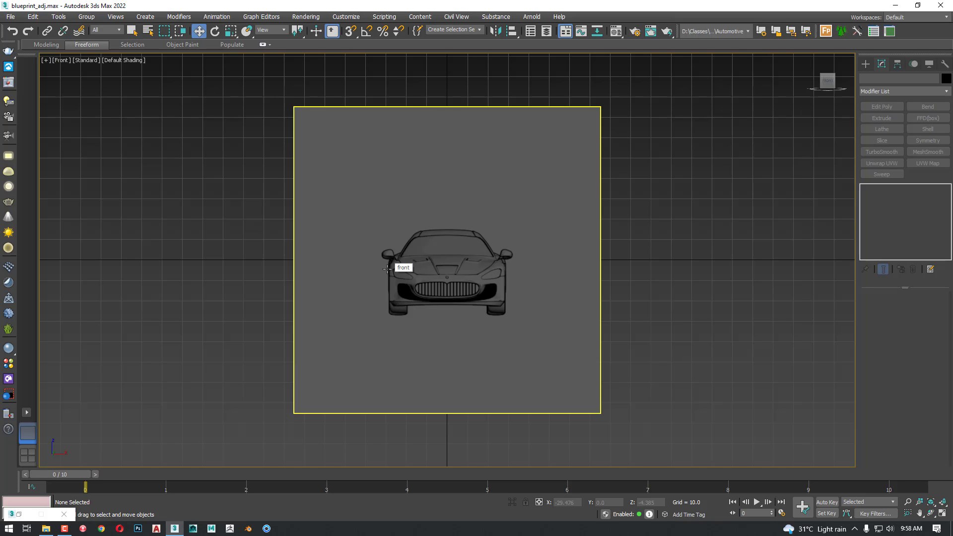
{"action": "scroll", "coordinate": [387, 269], "scroll_direction": "down", "scroll_amount": 2}
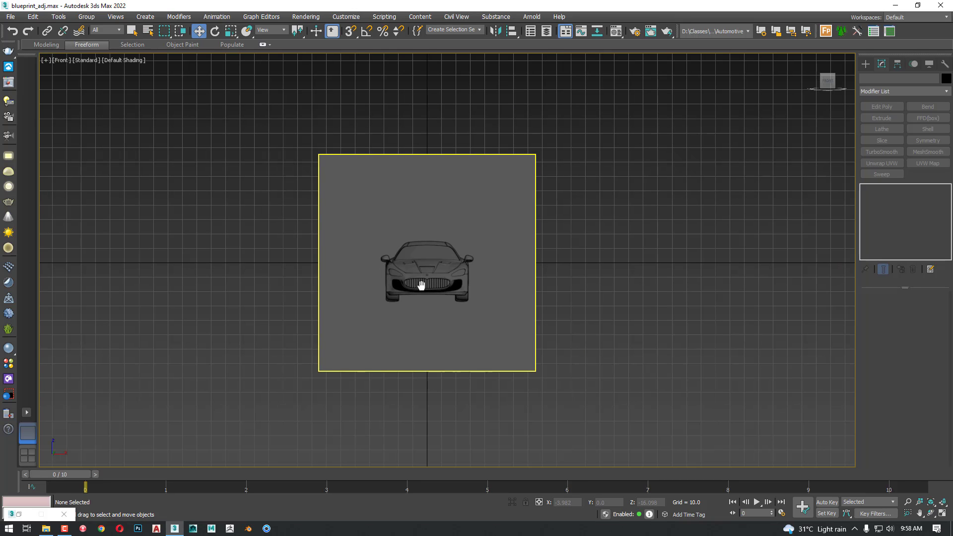
{"action": "key", "text": "p"}
{"action": "scroll", "coordinate": [406, 300], "scroll_direction": "down", "scroll_amount": 2}
{"action": "middle_click_drag", "start_coordinate": [407, 300], "coordinate": [457, 334], "text": "alt"}
{"action": "key", "text": "w"}
{"action": "left_click", "coordinate": [504, 327]}
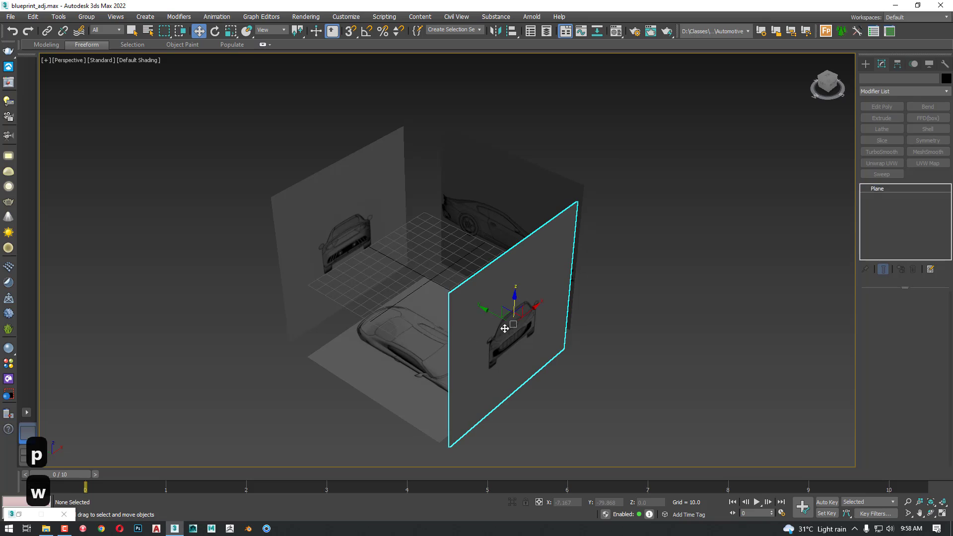
{"action": "left_click_drag", "start_coordinate": [498, 316], "coordinate": [349, 246]}
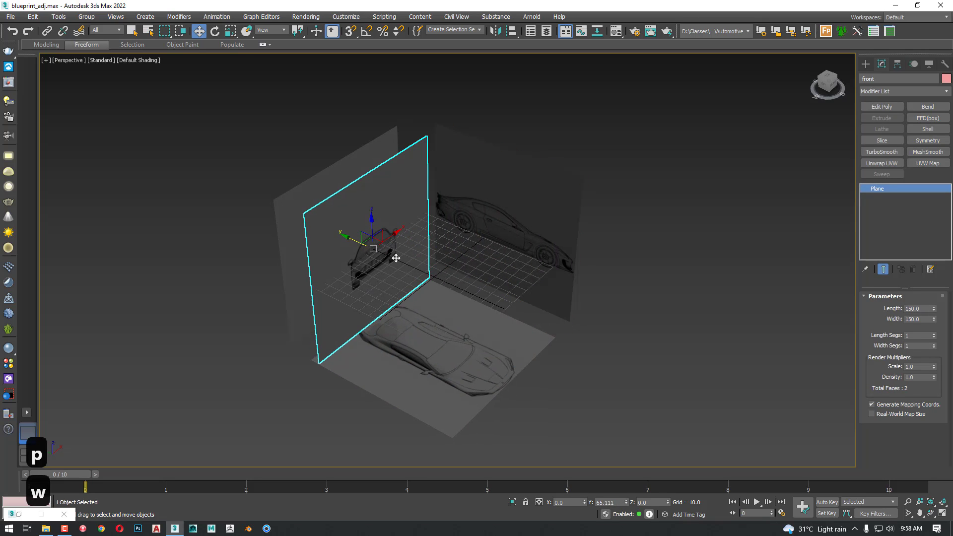
Examine the car image in the Front view and in the Back view to check the front and rear planes
{"action": "key", "text": "f"}
{"action": "left_click", "coordinate": [632, 338]}
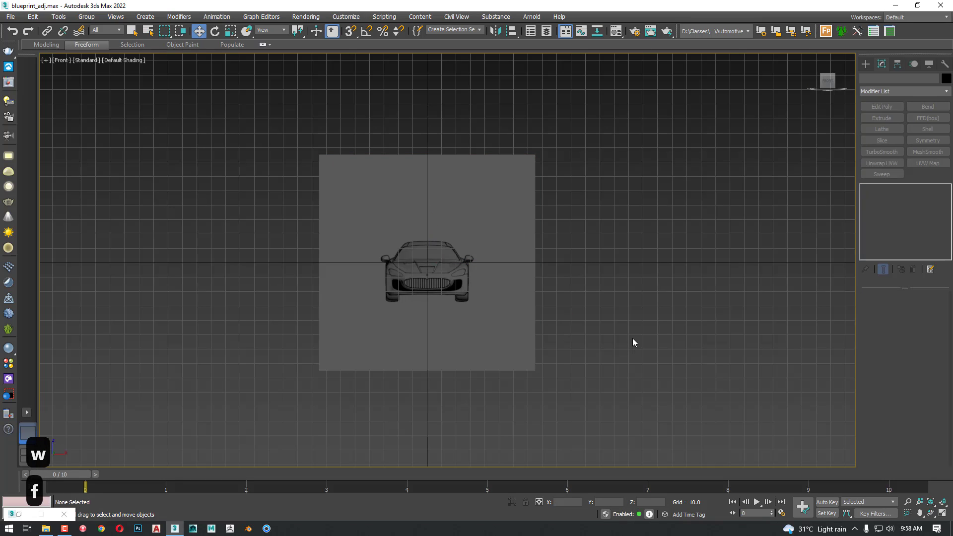
{"action": "scroll", "coordinate": [478, 314], "scroll_direction": "up", "scroll_amount": 4}
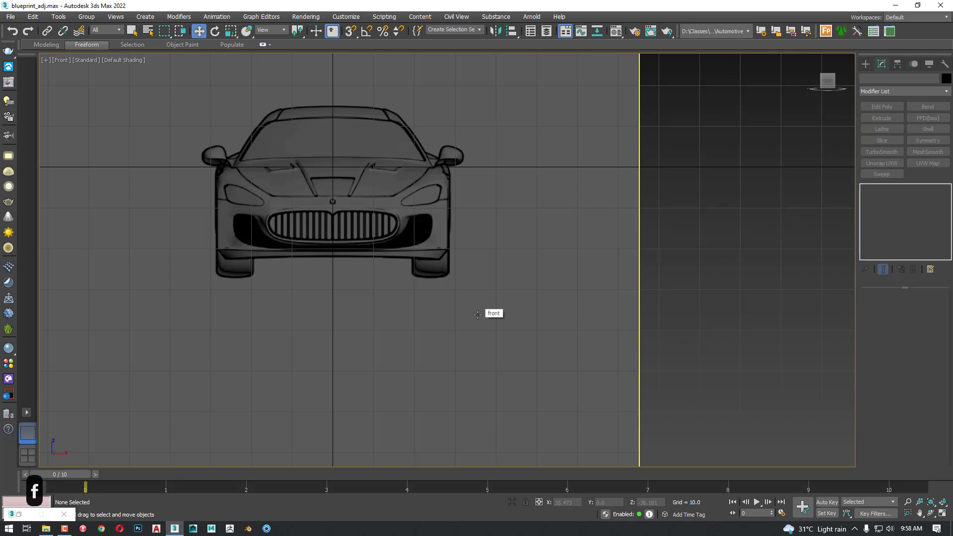
{"action": "key", "text": "v"}
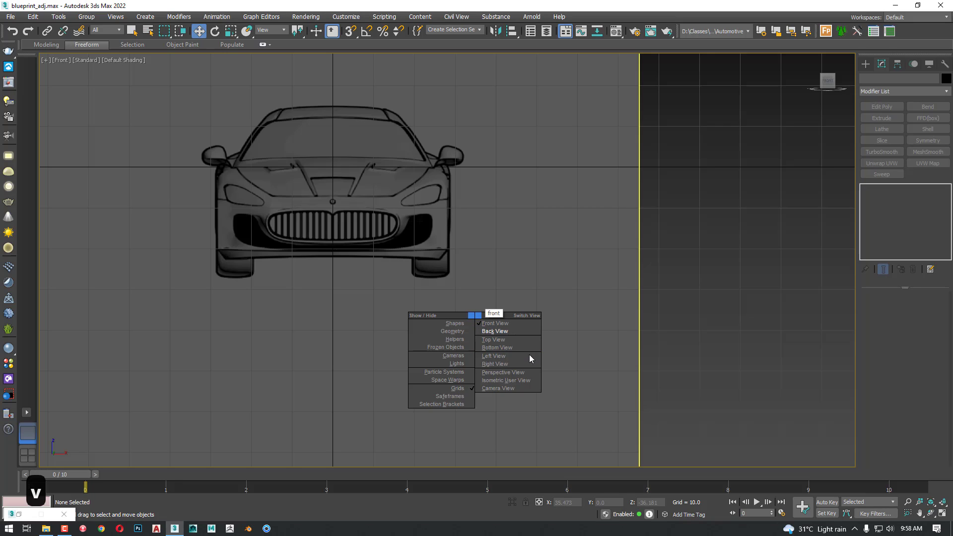
{"action": "left_click", "coordinate": [519, 332]}
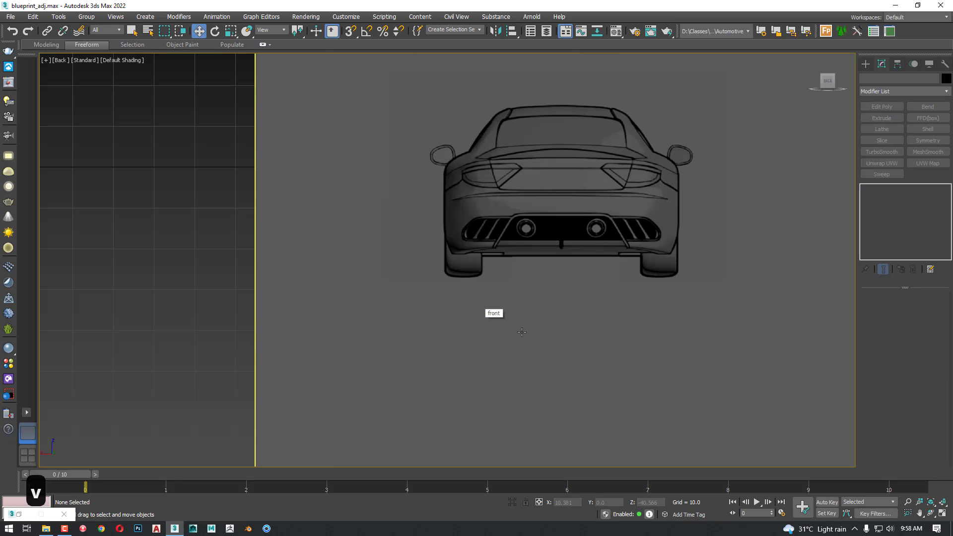
{"action": "left_click", "coordinate": [495, 342]}
{"action": "left_click_drag", "start_coordinate": [496, 341], "coordinate": [473, 341]}
{"action": "left_click", "coordinate": [181, 314]}
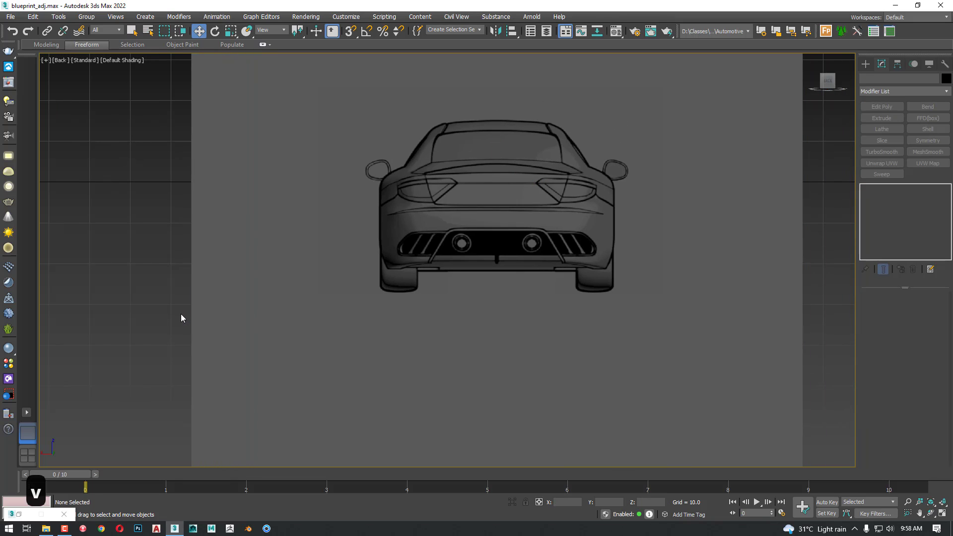
Return to the Perspective view and look at the front and rear planes from behind
{"action": "key", "text": "p"}
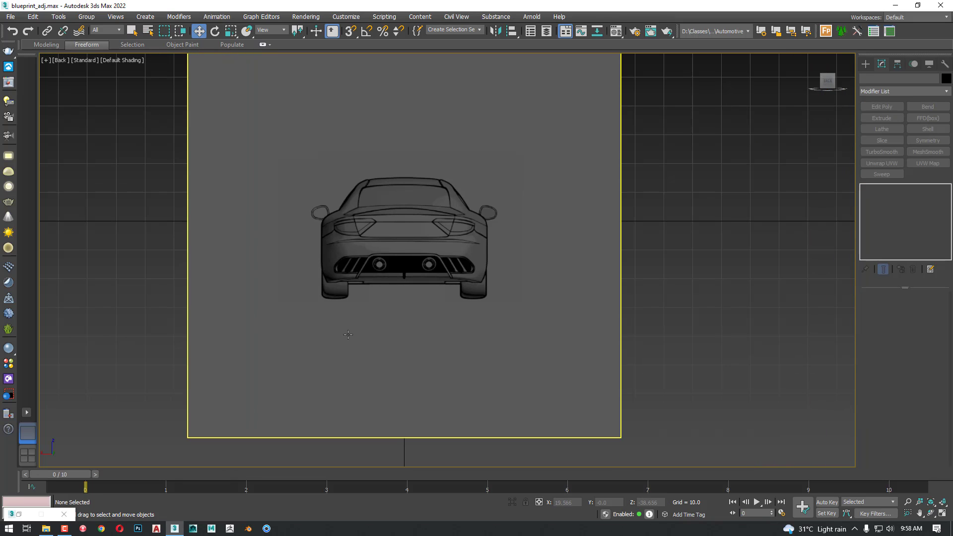
{"action": "scroll", "coordinate": [438, 339], "scroll_direction": "up", "scroll_amount": 3}
{"action": "scroll", "coordinate": [437, 339], "scroll_direction": "down", "scroll_amount": 5}
{"action": "middle_click_drag", "start_coordinate": [437, 339], "coordinate": [347, 333], "text": "alt"}
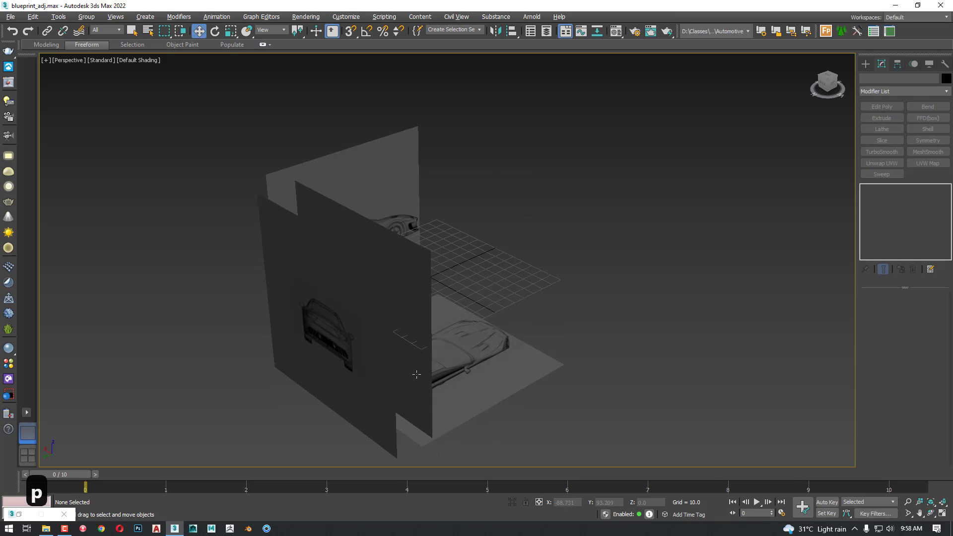
Move the rear plane along Y to the opposite end of the scene and check the front image in the Back view
{"action": "key", "text": "w"}
{"action": "left_click", "coordinate": [319, 332]}
{"action": "left_click_drag", "start_coordinate": [319, 332], "coordinate": [480, 260]}
{"action": "left_click", "coordinate": [592, 318]}
{"action": "key", "text": "b"}
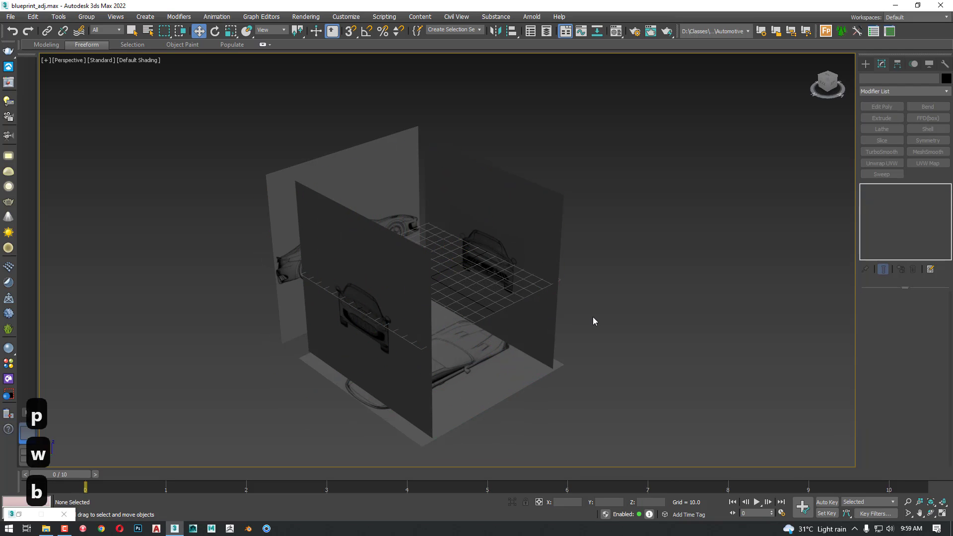
{"action": "key", "text": "v"}
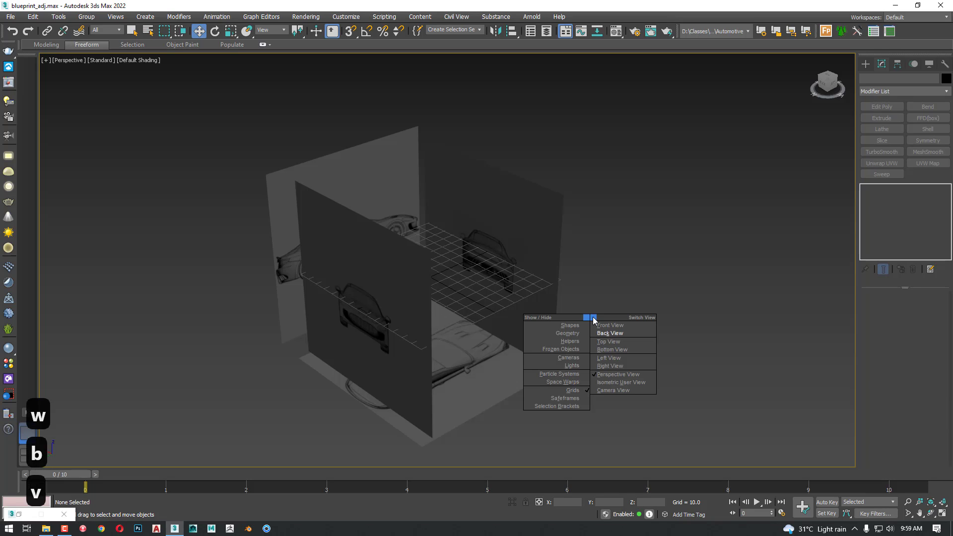
{"action": "left_click", "coordinate": [621, 336]}
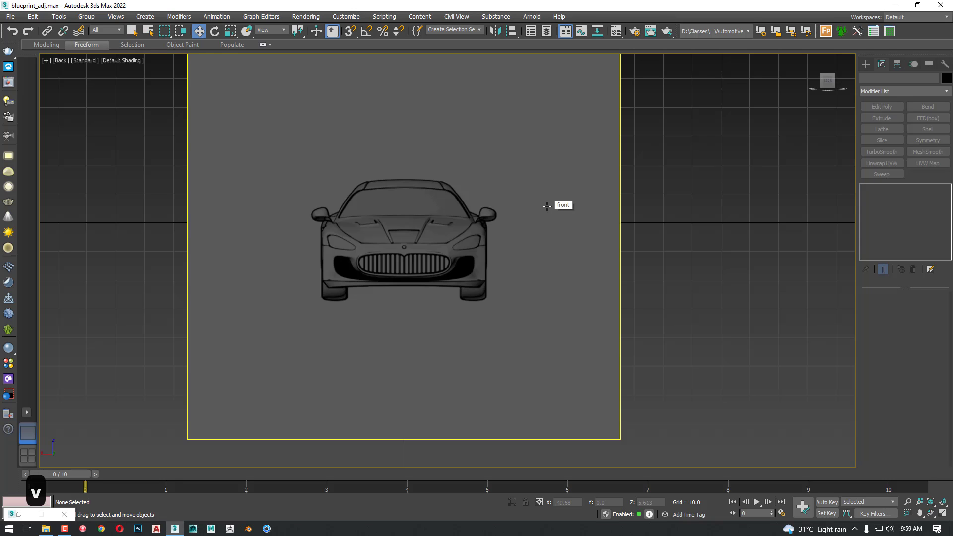
Select all four reference planes in the Perspective view and open their shared object properties
{"action": "key", "text": "p"}
{"action": "middle_click_drag", "start_coordinate": [585, 277], "coordinate": [521, 310], "text": "alt"}
{"action": "key", "text": "w"}
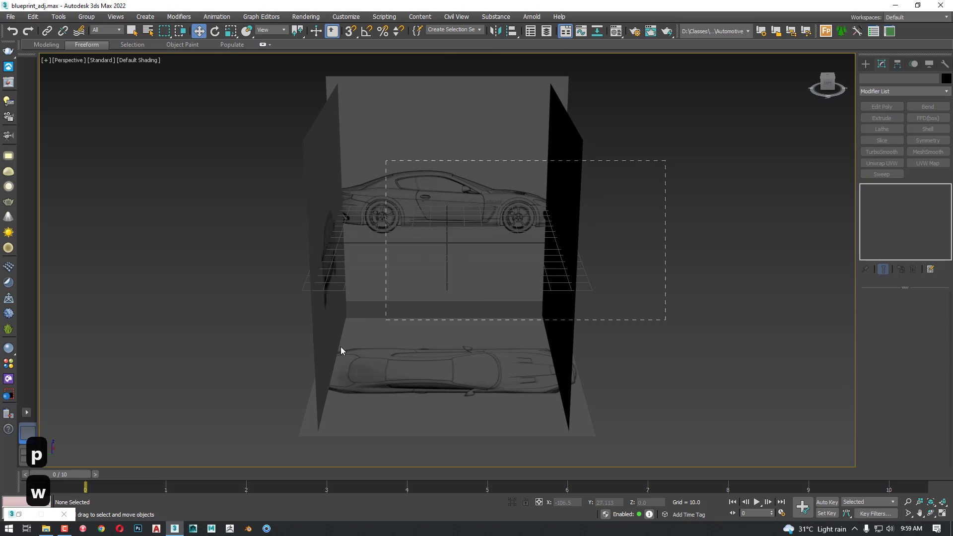
{"action": "left_click_drag", "start_coordinate": [341, 349], "coordinate": [204, 466]}
{"action": "right_click", "coordinate": [233, 346]}
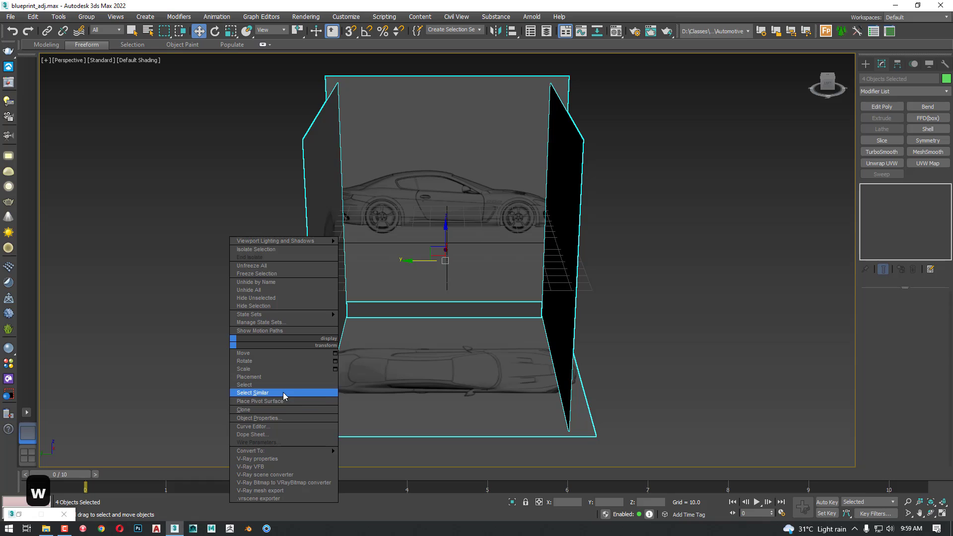
{"action": "left_click", "coordinate": [275, 419]}
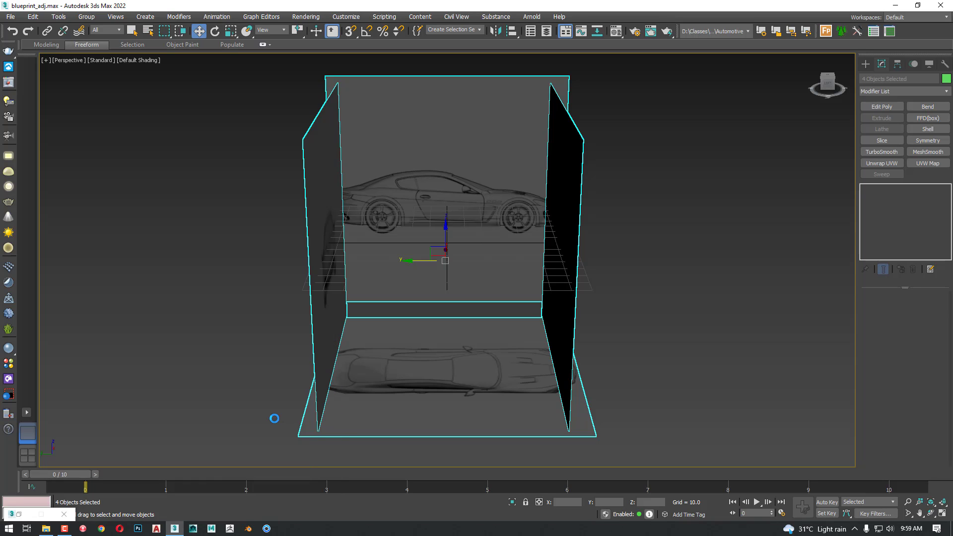
{"action": "left_click_drag", "start_coordinate": [464, 110], "coordinate": [146, 78]}
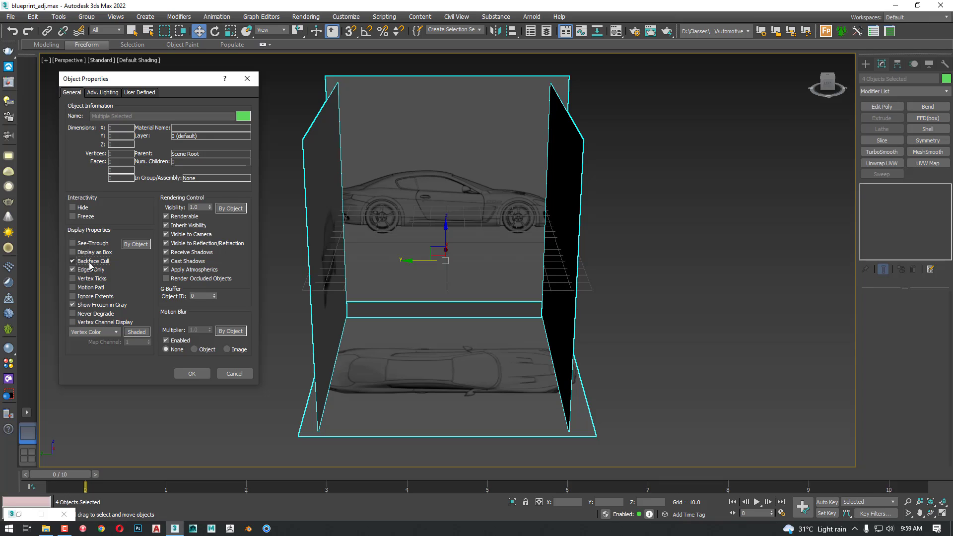
Apply Backface Cull to the four reference planes, deselect them and turn on edged faces in the Perspective view
{"action": "left_click", "coordinate": [197, 376]}
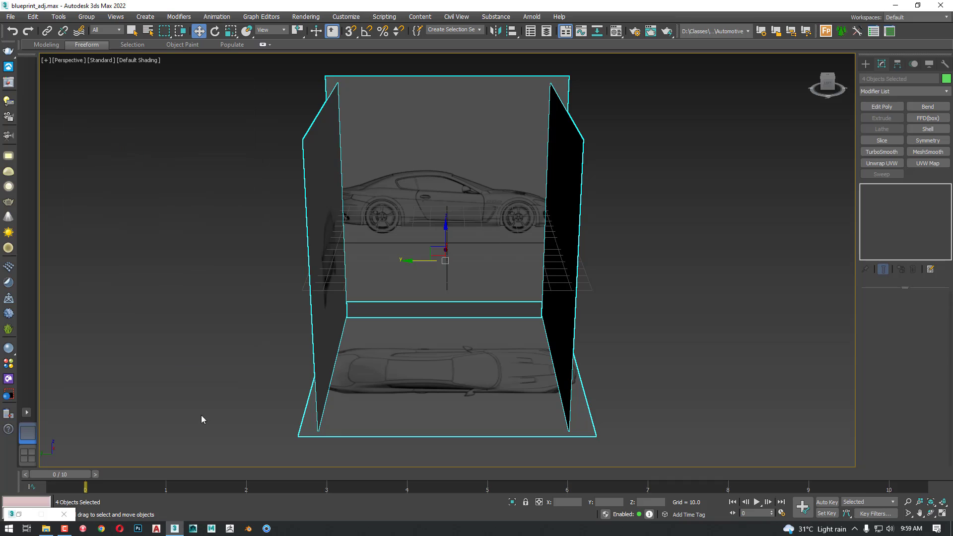
{"action": "left_click", "coordinate": [187, 415]}
{"action": "middle_click_drag", "start_coordinate": [188, 383], "coordinate": [478, 379], "text": "alt"}
{"action": "key", "text": "F4"}
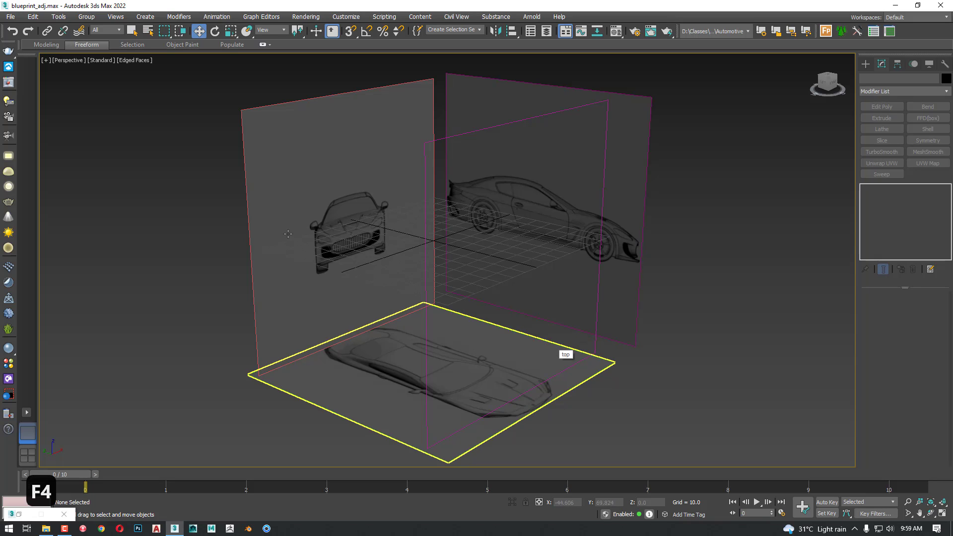
Select the front plane and move it outward along Y to a position of 150
{"action": "left_click", "coordinate": [298, 259]}
{"action": "middle_click_drag", "start_coordinate": [294, 304], "coordinate": [374, 313], "text": "alt"}
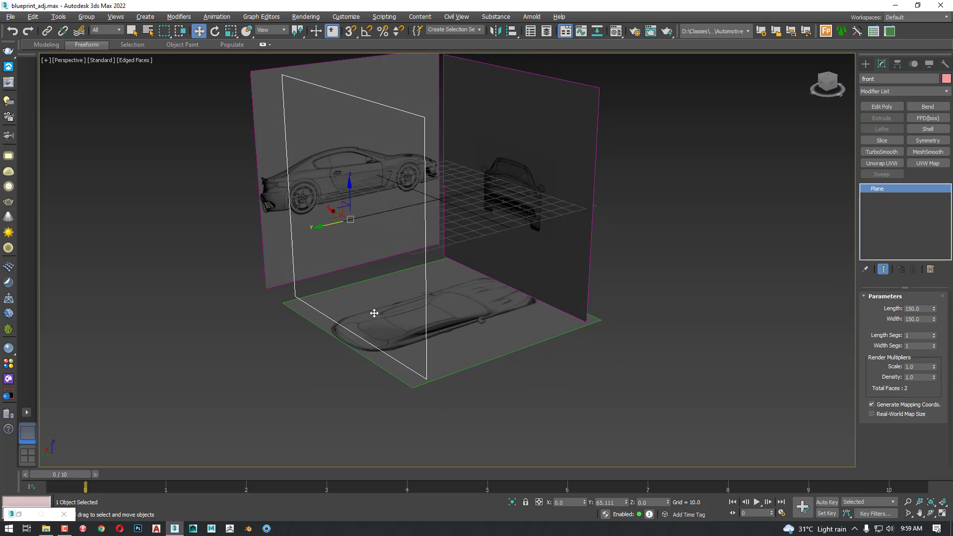
{"action": "mouse_move", "coordinate": [535, 329]}
{"action": "middle_mouse_down", "text": "alt"}
{"action": "mouse_move", "coordinate": [485, 378]}
{"action": "mouse_move", "coordinate": [455, 339]}
{"action": "mouse_move", "coordinate": [426, 343]}
{"action": "mouse_move", "coordinate": [352, 290]}
{"action": "mouse_move", "coordinate": [400, 272]}
{"action": "mouse_move", "coordinate": [534, 337]}
{"action": "middle_mouse_up", "text": "alt"}
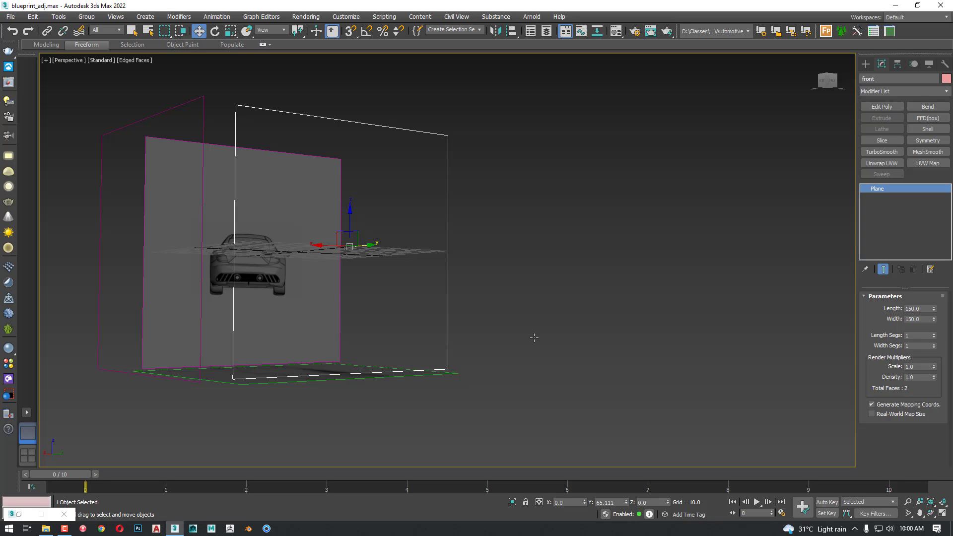
{"action": "middle_click_drag", "start_coordinate": [522, 299], "coordinate": [384, 310], "text": "alt"}
{"action": "key", "text": "w"}
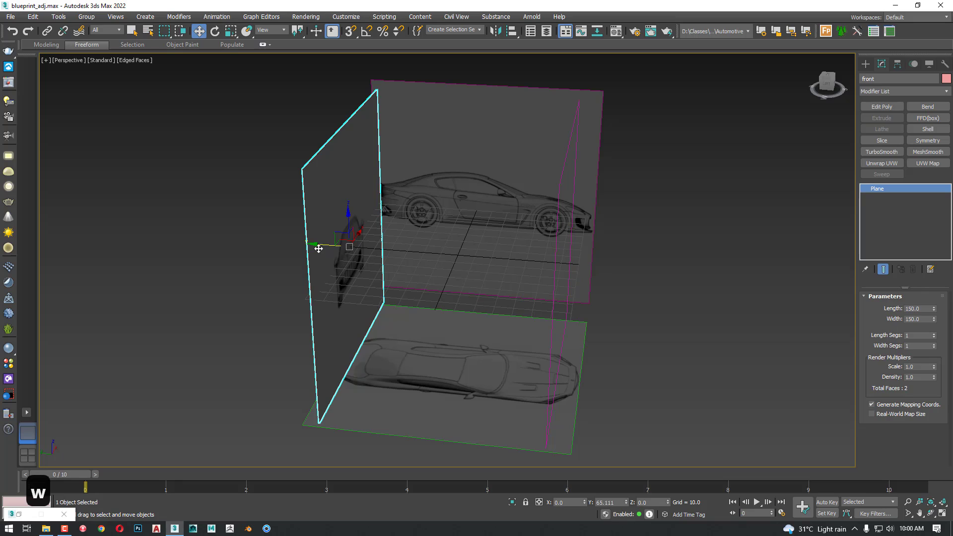
{"action": "mouse_move", "coordinate": [322, 246]}
{"action": "left_mouse_down"}
{"action": "mouse_move", "coordinate": [332, 249]}
{"action": "mouse_move", "coordinate": [315, 248]}
{"action": "left_mouse_up"}
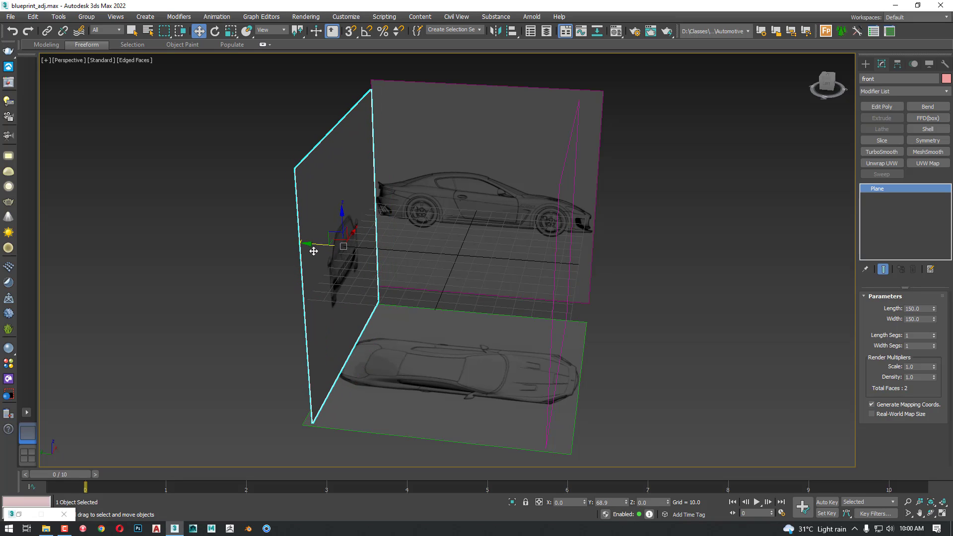
{"action": "double_click", "coordinate": [613, 502]}
{"action": "type", "text": "150"}
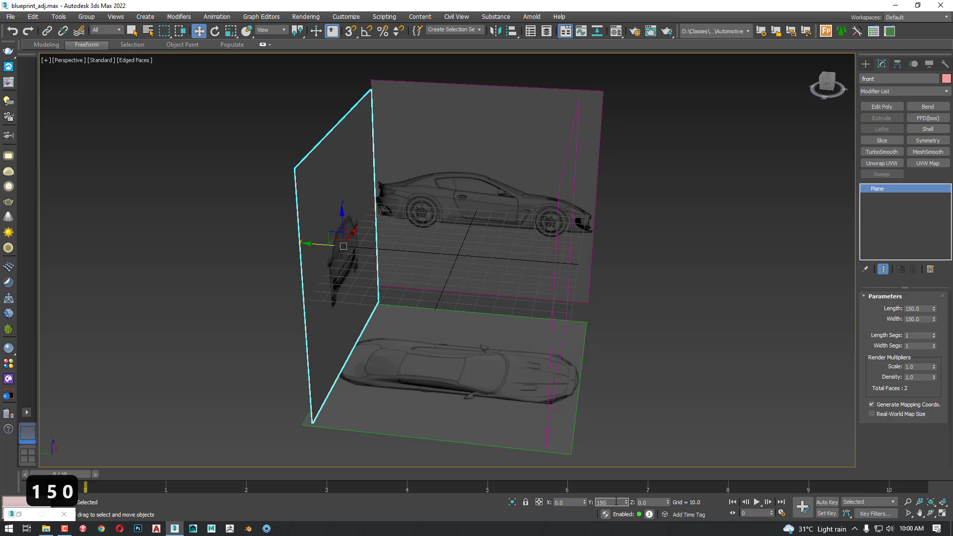
{"action": "key", "text": "Return"}
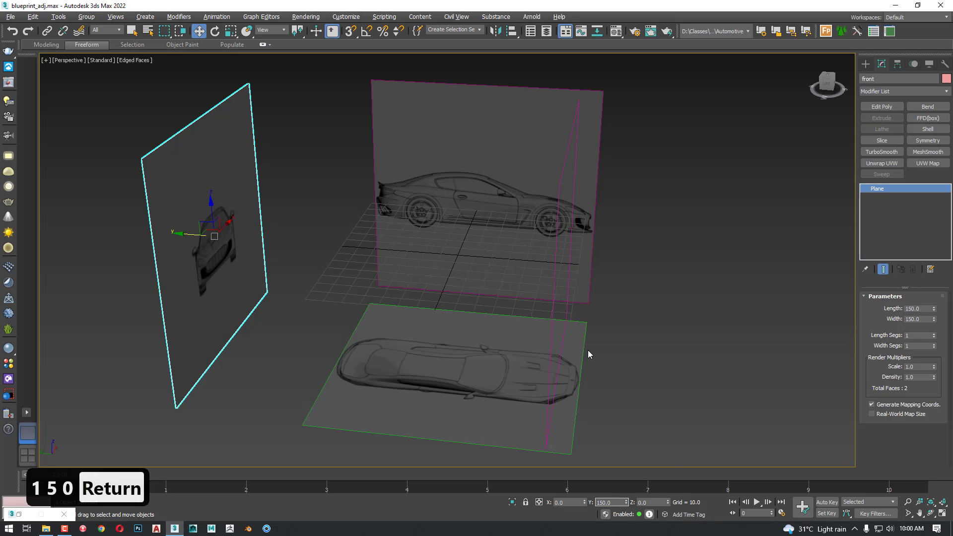
Select the rear plane and move it outward along Y to a position of -150
{"action": "middle_click_drag", "start_coordinate": [587, 350], "coordinate": [595, 343], "text": "alt"}
{"action": "middle_click_drag", "start_coordinate": [590, 210], "coordinate": [540, 166], "text": "alt"}
{"action": "left_click", "coordinate": [545, 238]}
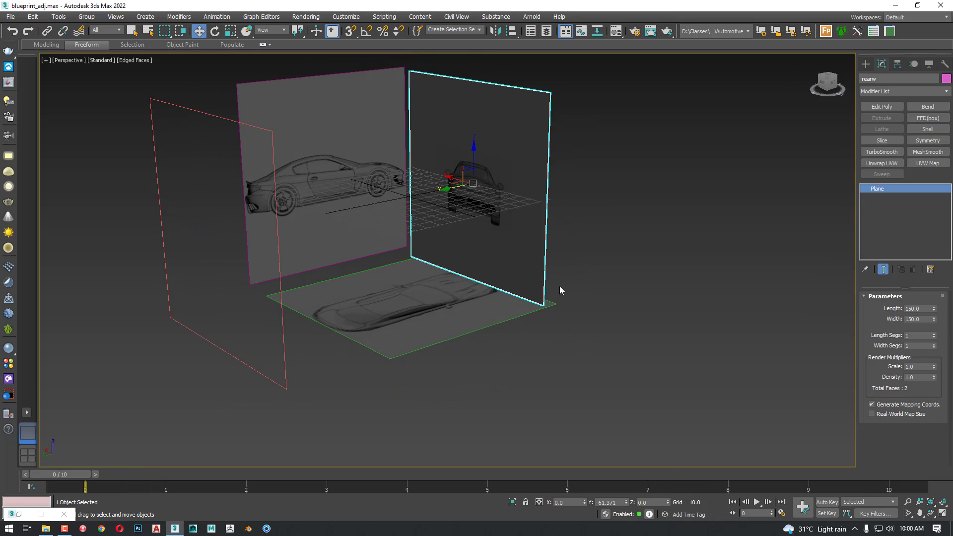
{"action": "left_click_drag", "start_coordinate": [449, 189], "coordinate": [477, 183]}
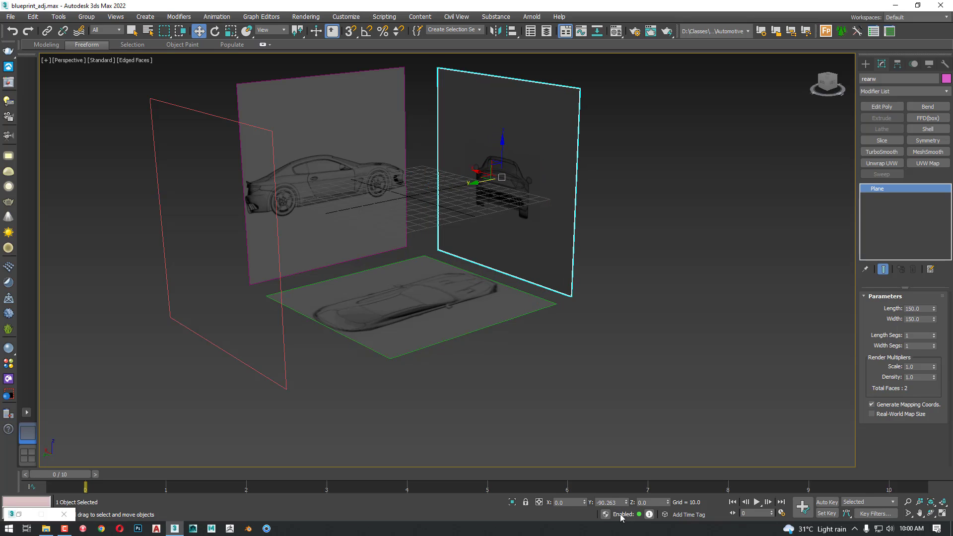
{"action": "double_click", "coordinate": [610, 502]}
{"action": "type", "text": "150"}
{"action": "key", "text": "Return"}
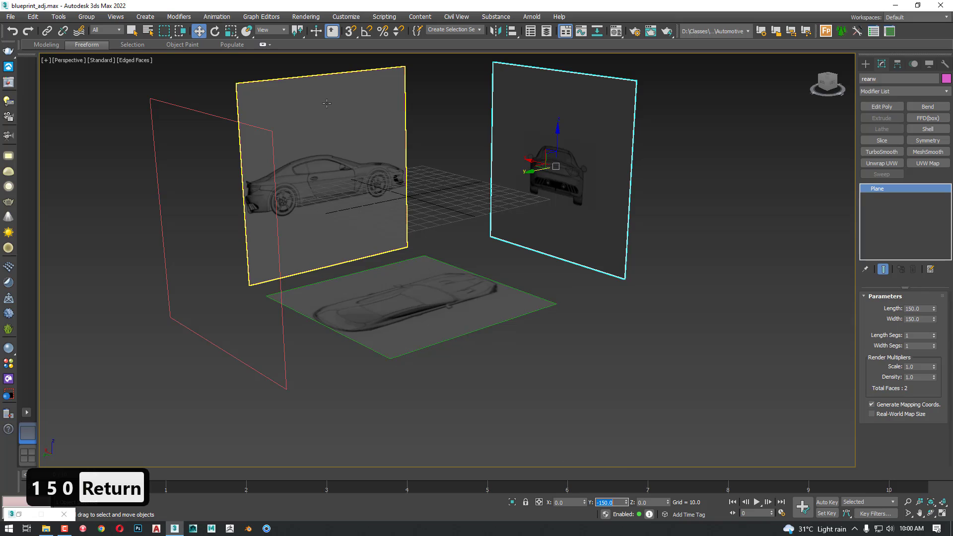
Select the left side plane and move it outward along X to a position of 150
{"action": "left_click", "coordinate": [313, 206]}
{"action": "middle_click_drag", "start_coordinate": [313, 206], "coordinate": [304, 169], "text": "alt"}
{"action": "left_click_drag", "start_coordinate": [305, 168], "coordinate": [294, 197]}
{"action": "double_click", "coordinate": [570, 502]}
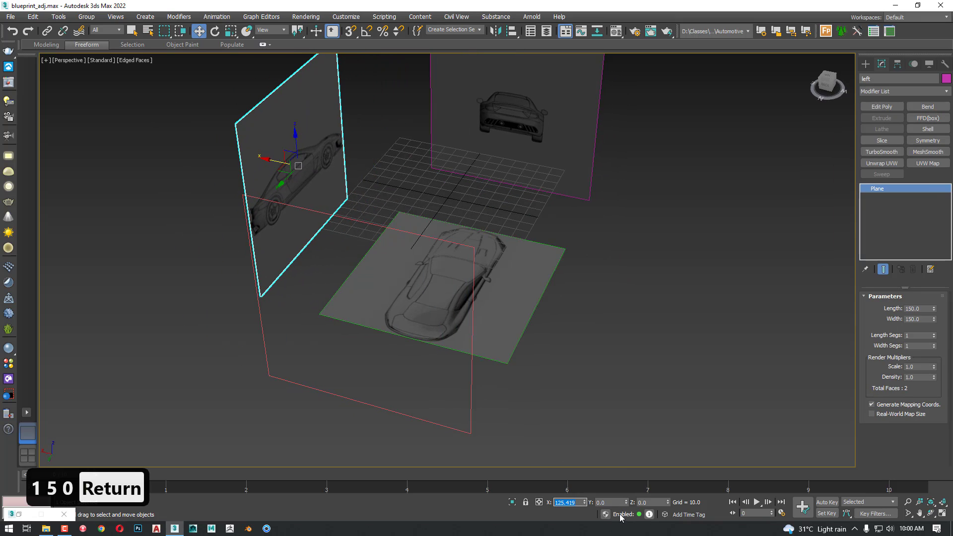
{"action": "type", "text": "150"}
{"action": "key", "text": "Return"}
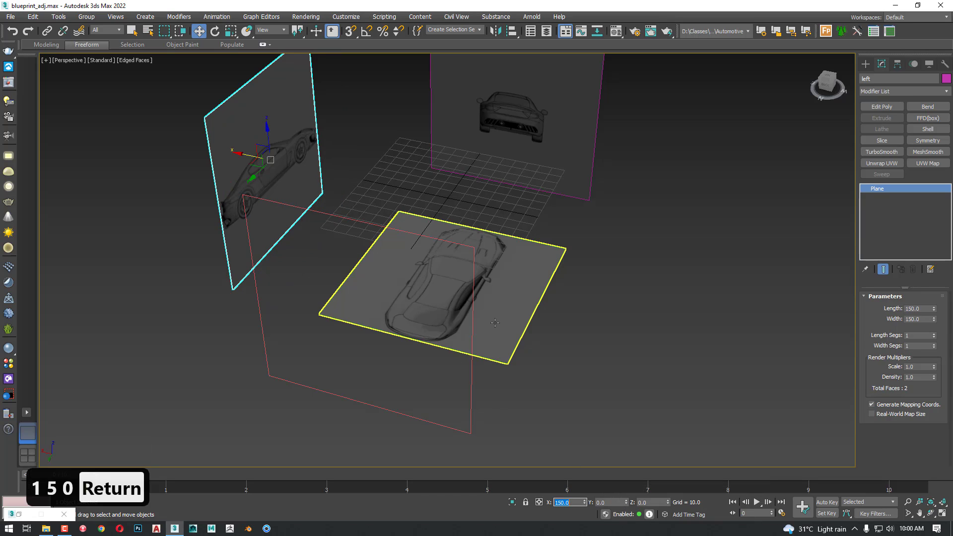
Select the top-view plane and lower it along Z to a position of -150
{"action": "left_click", "coordinate": [459, 343]}
{"action": "middle_click_drag", "start_coordinate": [459, 342], "coordinate": [486, 337], "text": "alt"}
{"action": "left_click_drag", "start_coordinate": [450, 254], "coordinate": [449, 268]}
{"action": "double_click", "coordinate": [654, 498]}
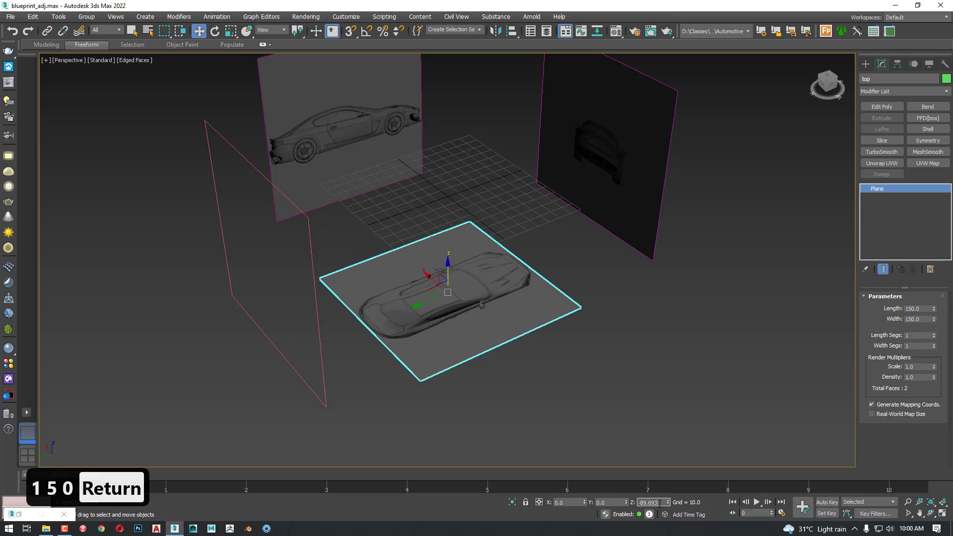
{"action": "type", "text": "150"}
{"action": "key", "text": "Return"}
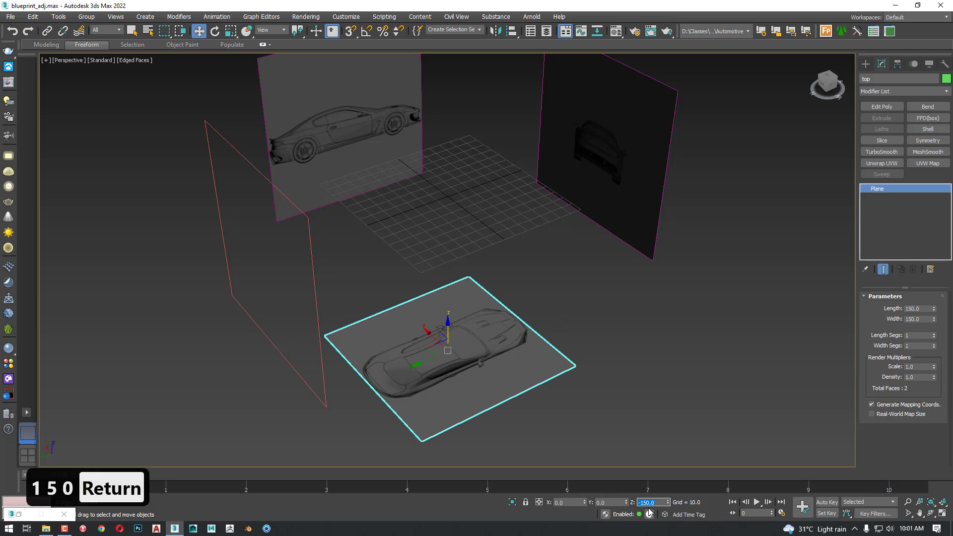
Deselect everything and examine the repositioned reference planes in the Perspective, Front, Back and Left views
{"action": "left_click", "coordinate": [606, 349]}
{"action": "middle_click_drag", "start_coordinate": [606, 349], "coordinate": [543, 362], "text": "alt"}
{"action": "key", "text": "z"}
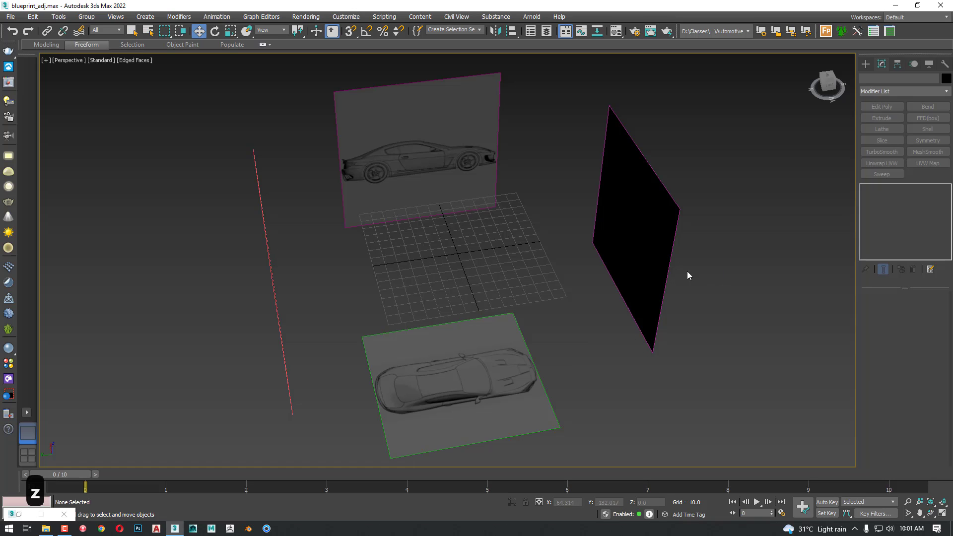
{"action": "middle_click_drag", "start_coordinate": [687, 274], "coordinate": [629, 255], "text": "alt"}
{"action": "left_click", "coordinate": [627, 249]}
{"action": "key", "text": "f"}
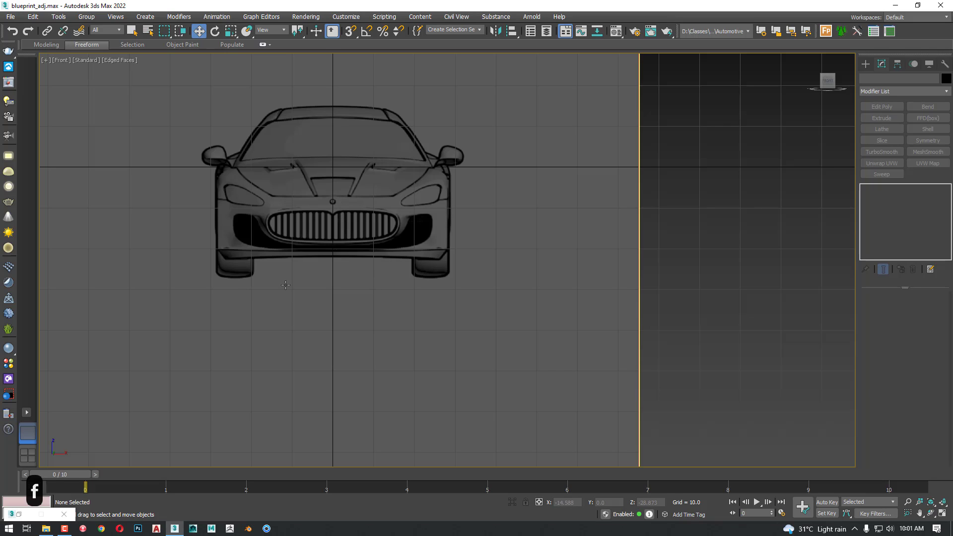
{"action": "key", "text": "v"}
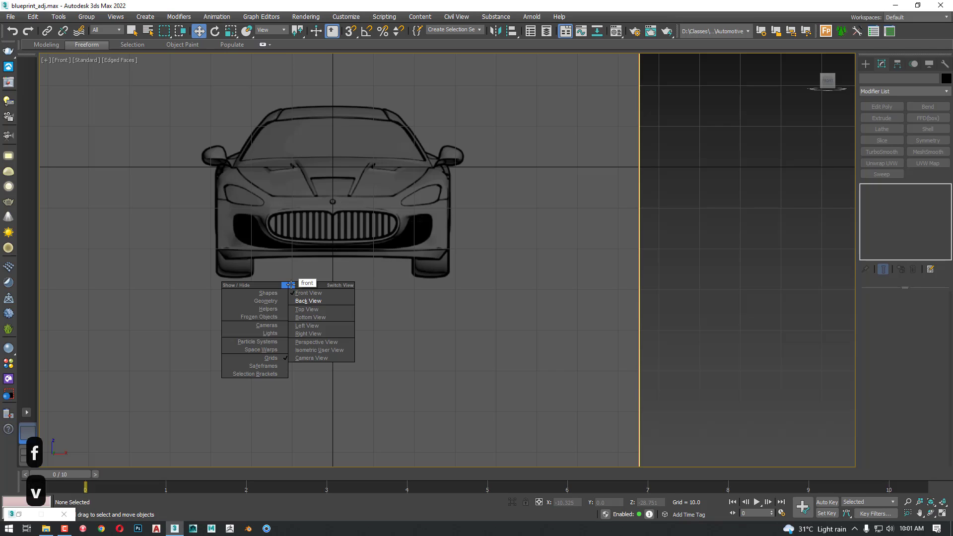
{"action": "left_click", "coordinate": [323, 299]}
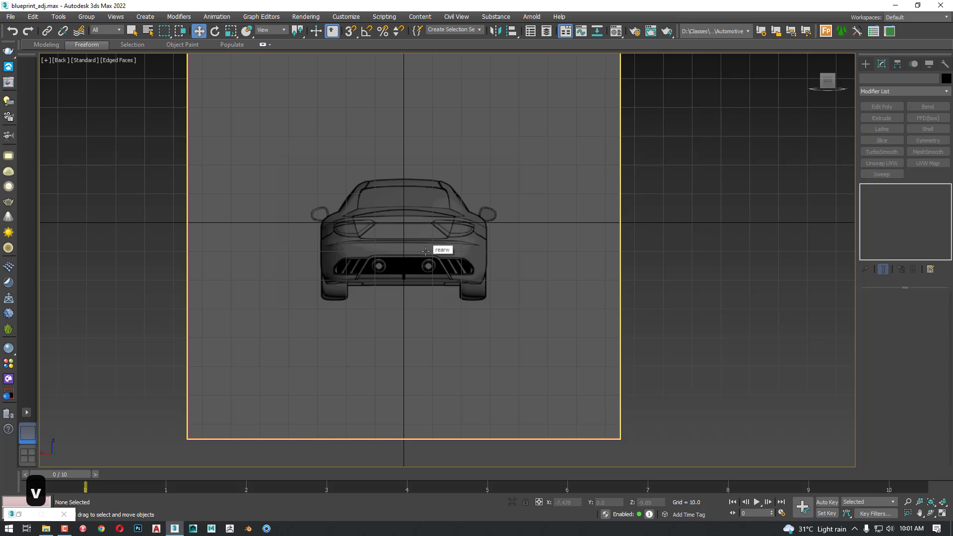
{"action": "key", "text": "l"}
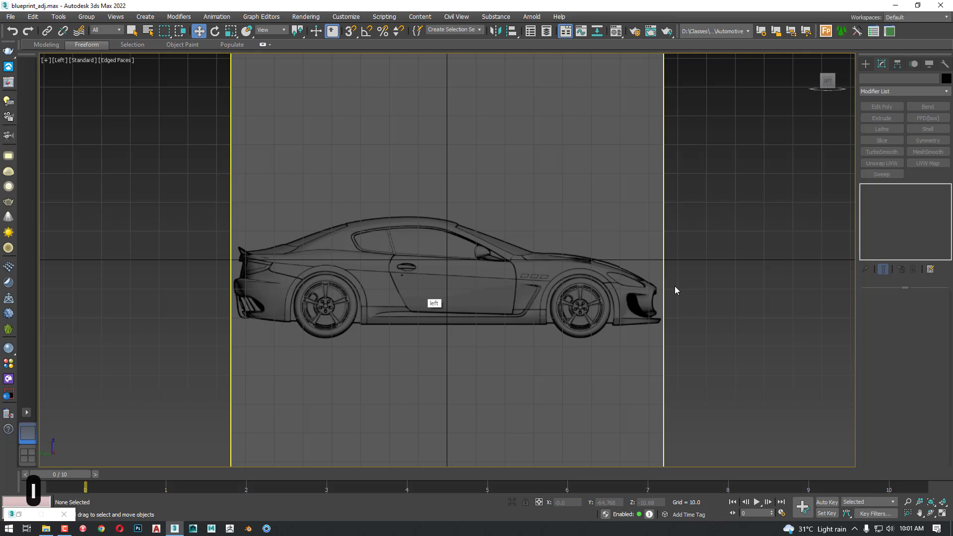
Select all four planes, lock the selection and raise them about 27 units in the Left view until the tyres meet the horizontal origin line
{"action": "key", "text": "ctrl+a"}
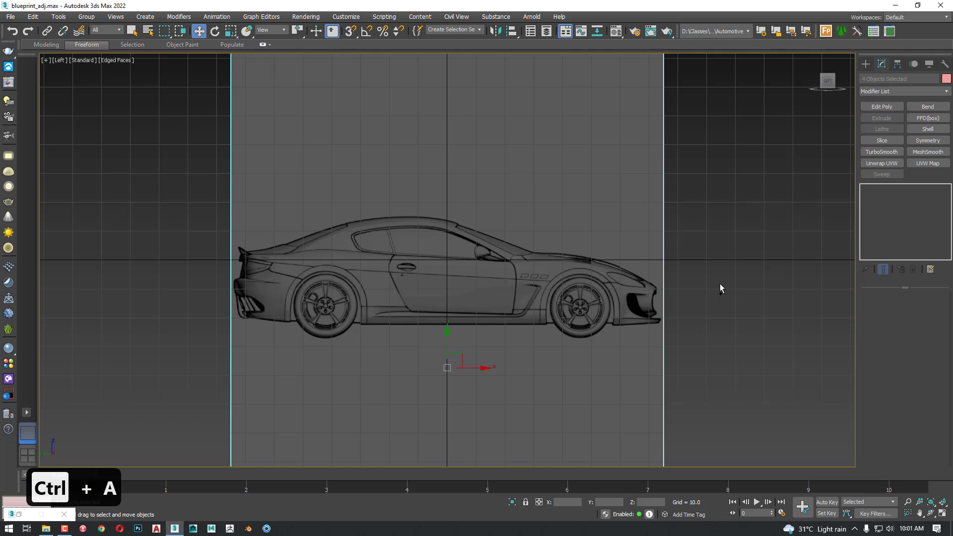
{"action": "left_click_drag", "start_coordinate": [447, 333], "coordinate": [444, 260]}
{"action": "scroll", "coordinate": [444, 259], "scroll_direction": "up", "scroll_amount": 6}
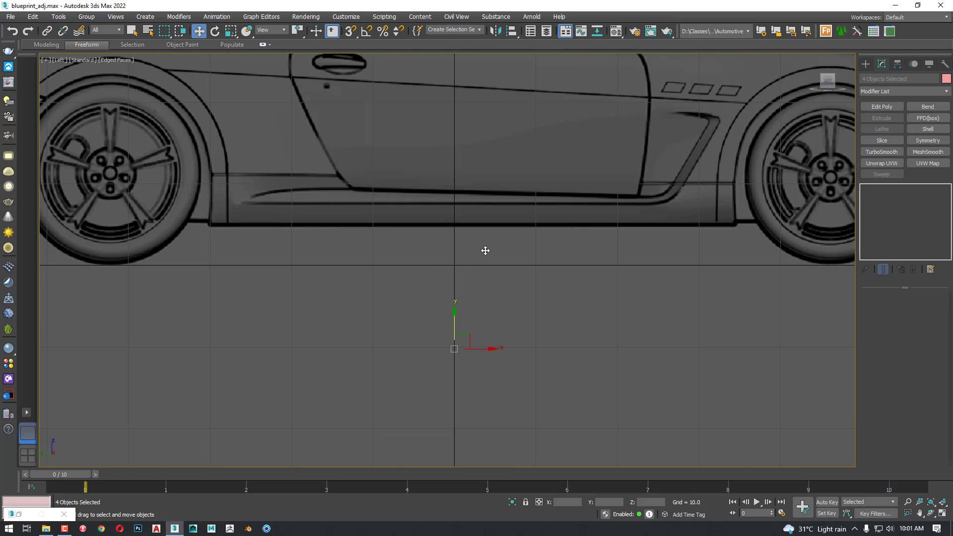
{"action": "key", "text": "space"}
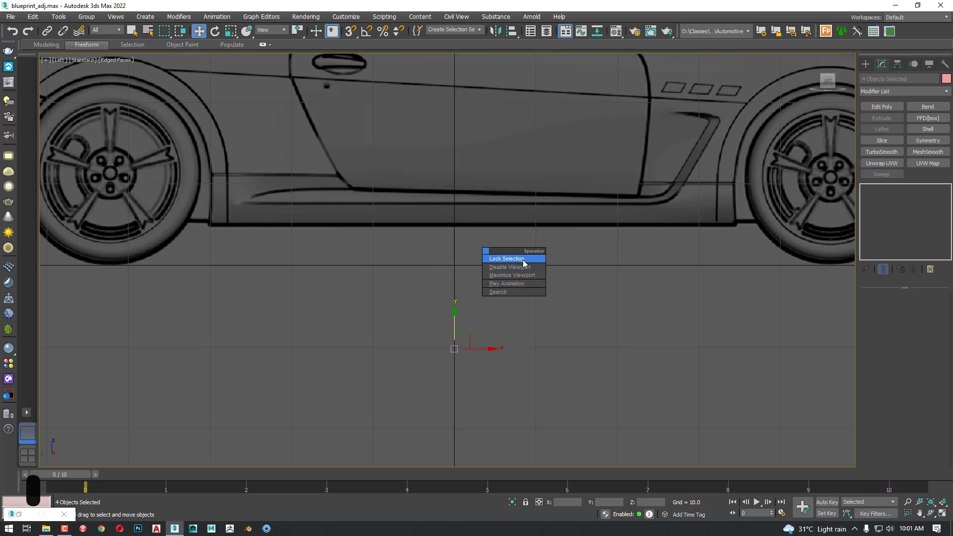
{"action": "left_click", "coordinate": [522, 260]}
{"action": "middle_click_drag", "start_coordinate": [159, 301], "coordinate": [242, 302]}
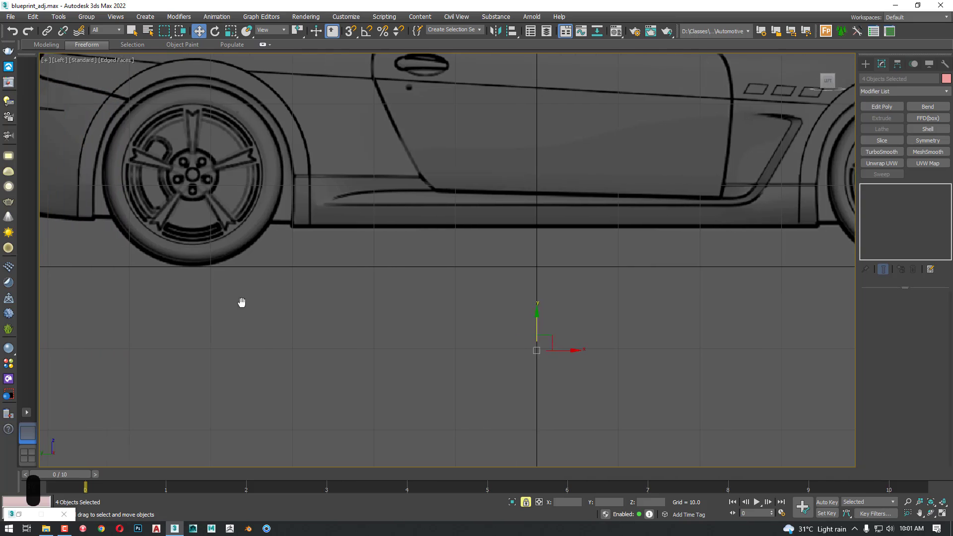
{"action": "scroll", "coordinate": [251, 266], "scroll_direction": "up", "scroll_amount": 12}
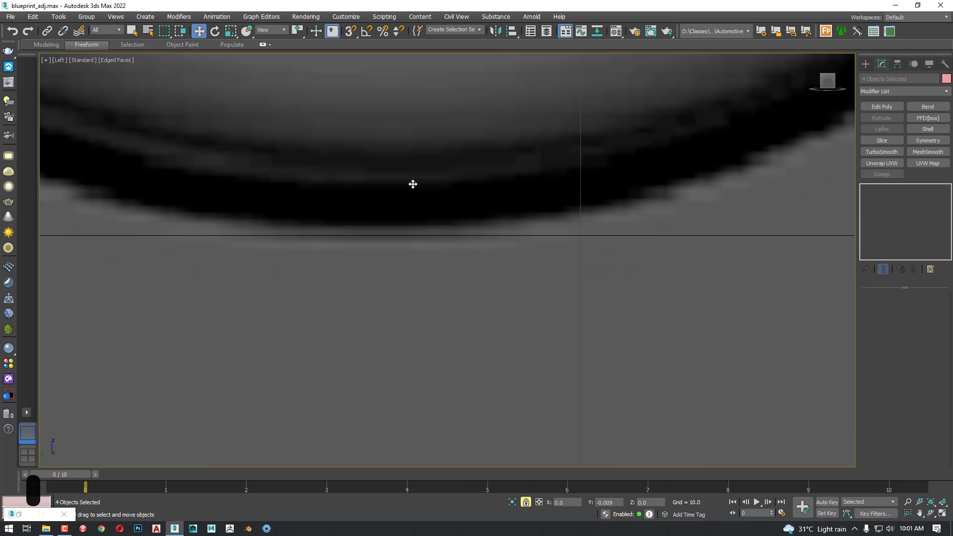
{"action": "left_click_drag", "start_coordinate": [412, 184], "coordinate": [412, 193]}
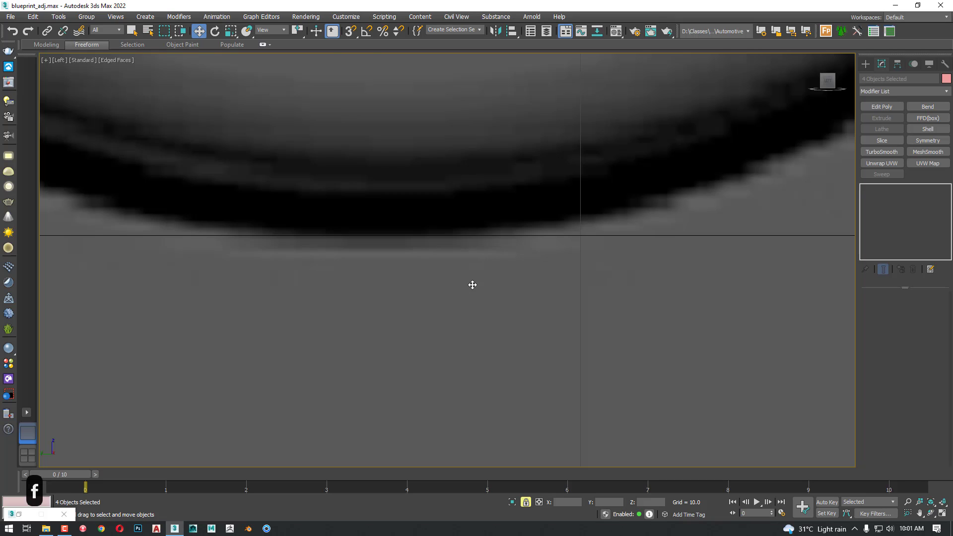
Check the bottoms of the tyres against the horizontal origin line in the Front and Back views
{"action": "key", "text": "f"}
{"action": "scroll", "coordinate": [232, 161], "scroll_direction": "up", "scroll_amount": 10}
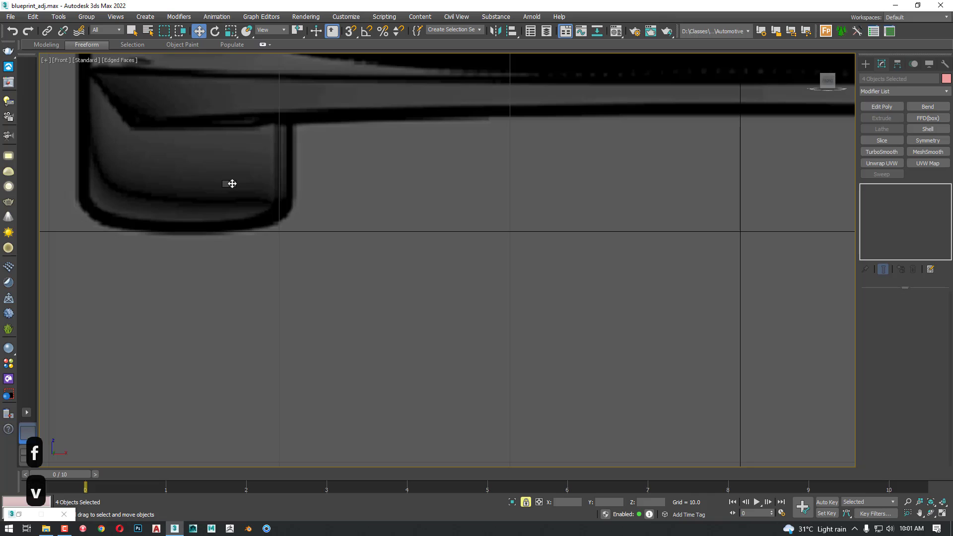
{"action": "key", "text": "v"}
{"action": "left_click", "coordinate": [279, 201]}
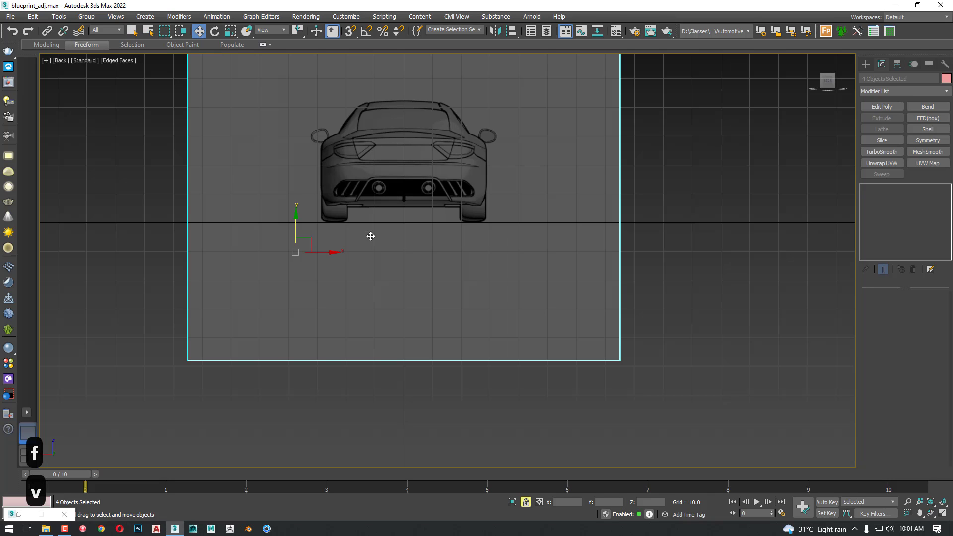
{"action": "scroll", "coordinate": [328, 225], "scroll_direction": "up", "scroll_amount": 10}
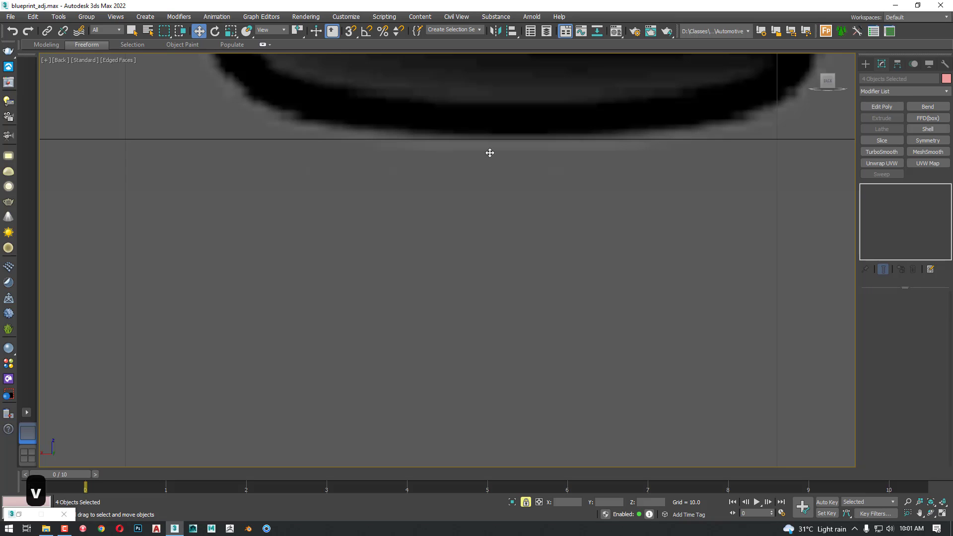
Release the four-plane selection lock, lock only the rear plane and lower it to about Z 27.1 to align its tyres with the origin line
{"action": "key", "text": "space"}
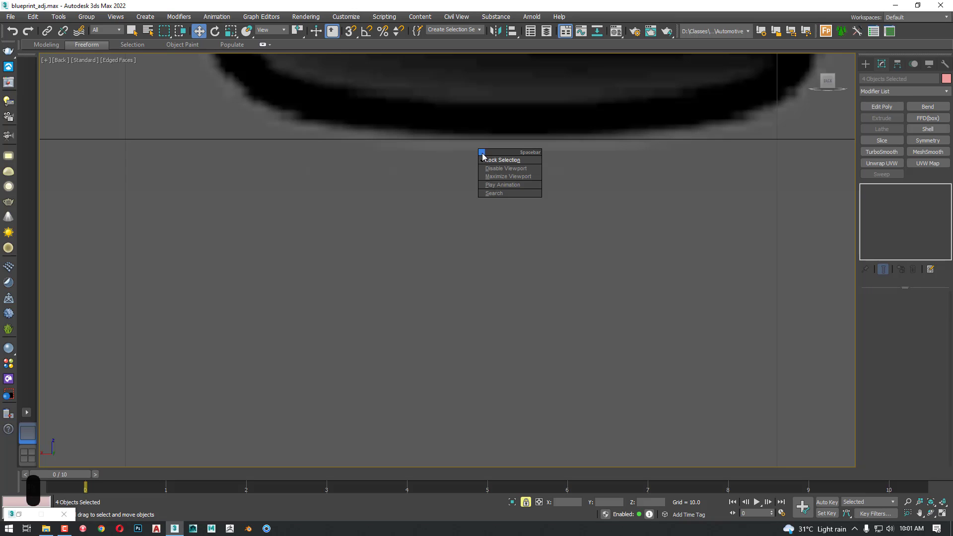
{"action": "left_click", "coordinate": [497, 158]}
{"action": "scroll", "coordinate": [513, 202], "scroll_direction": "down", "scroll_amount": 15}
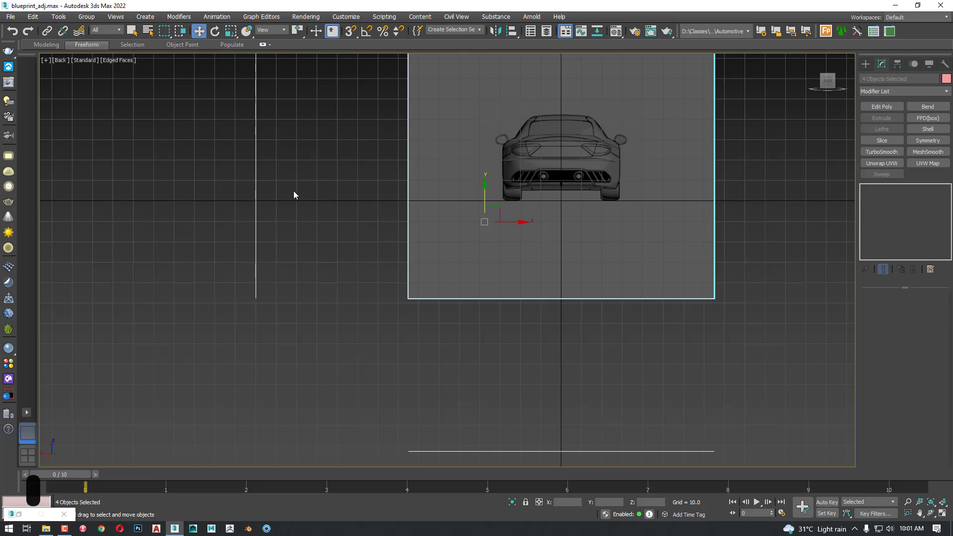
{"action": "left_click", "coordinate": [428, 203]}
{"action": "left_click", "coordinate": [429, 203]}
{"action": "scroll", "coordinate": [516, 214], "scroll_direction": "up", "scroll_amount": 8}
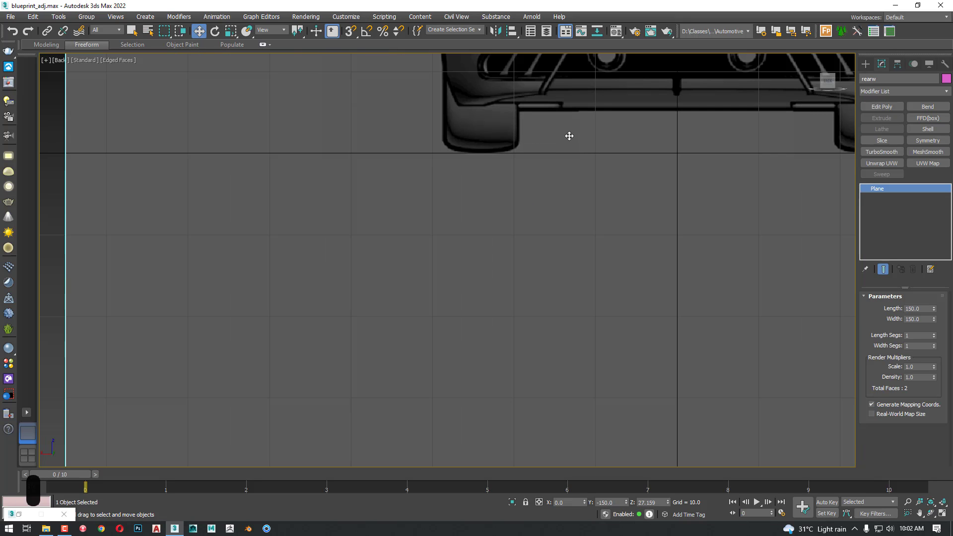
{"action": "middle_click_drag", "start_coordinate": [568, 136], "coordinate": [457, 217]}
{"action": "key", "text": "space"}
{"action": "left_click", "coordinate": [490, 180]}
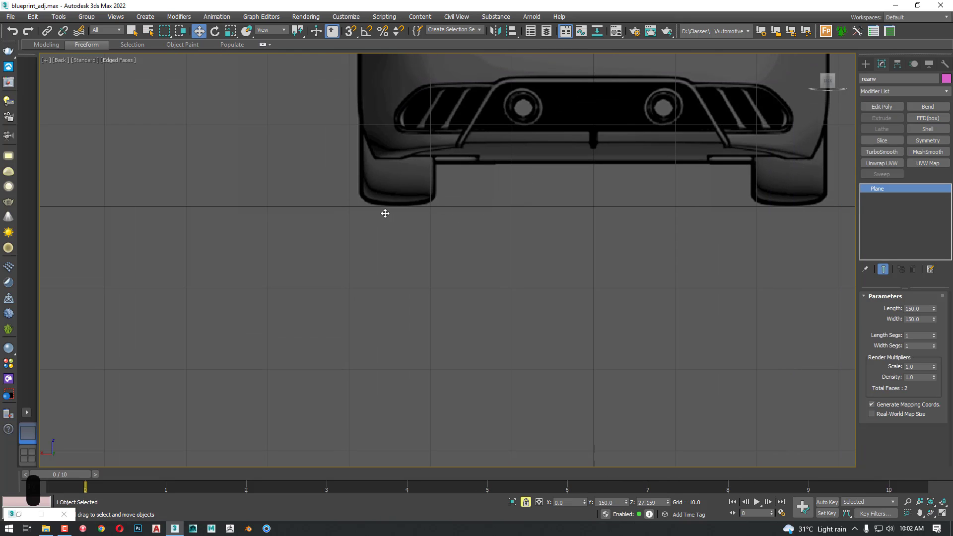
{"action": "scroll", "coordinate": [386, 213], "scroll_direction": "up", "scroll_amount": 5}
{"action": "scroll", "coordinate": [386, 213], "scroll_direction": "up", "scroll_amount": 4}
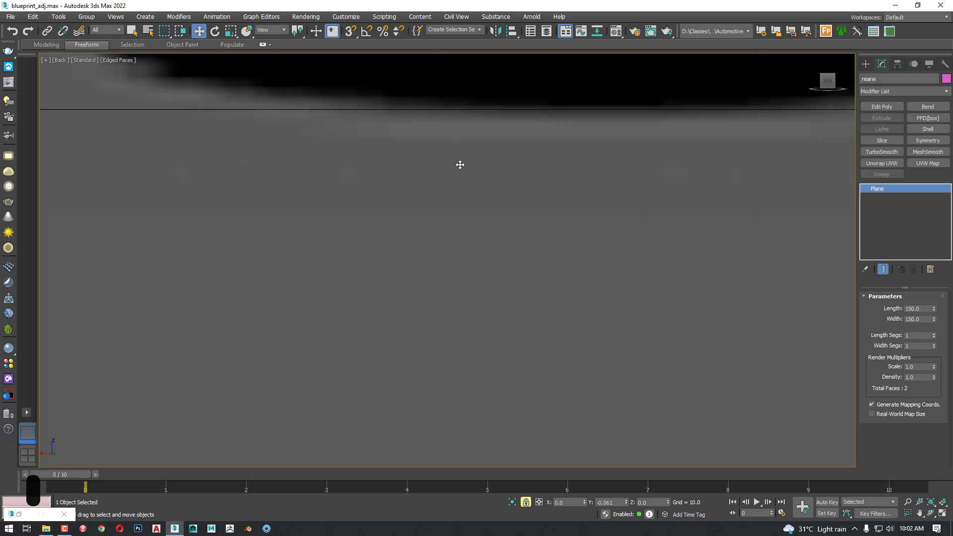
{"action": "scroll", "coordinate": [460, 164], "scroll_direction": "down", "scroll_amount": 10}
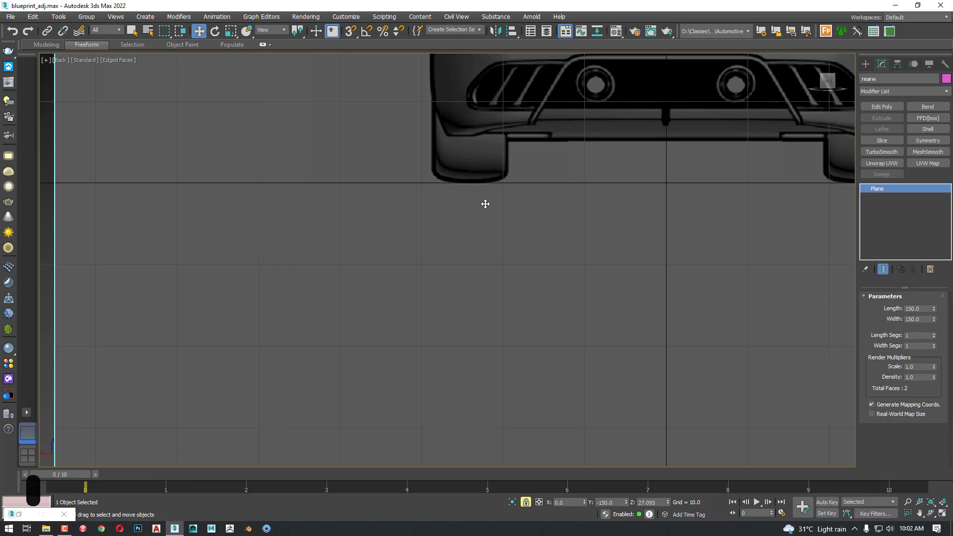
Check the rear plane's tyres against the origin line, unlock the selection and deselect the plane in the Perspective view
{"action": "middle_click_drag", "start_coordinate": [485, 204], "coordinate": [401, 318]}
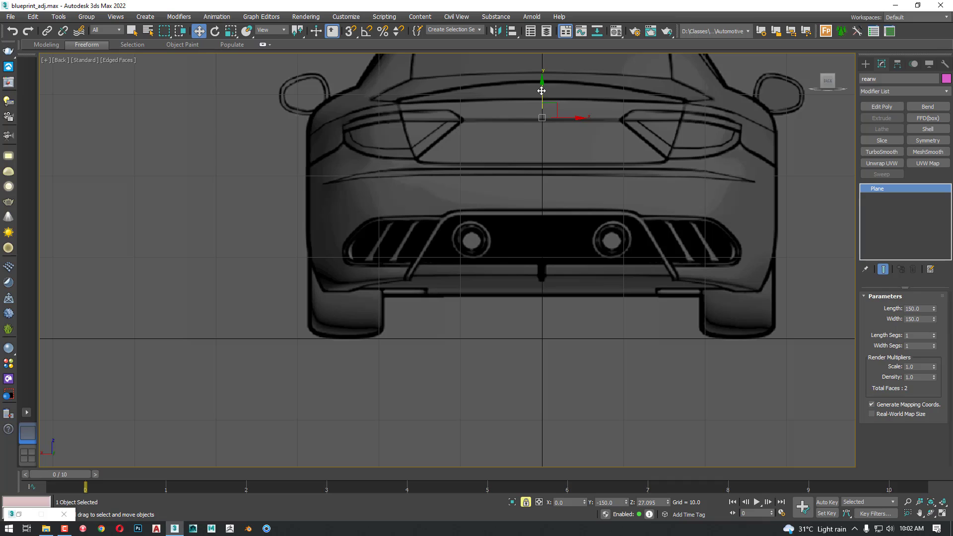
{"action": "key", "text": "space"}
{"action": "left_click", "coordinate": [548, 107]}
{"action": "scroll", "coordinate": [440, 192], "scroll_direction": "down", "scroll_amount": 6}
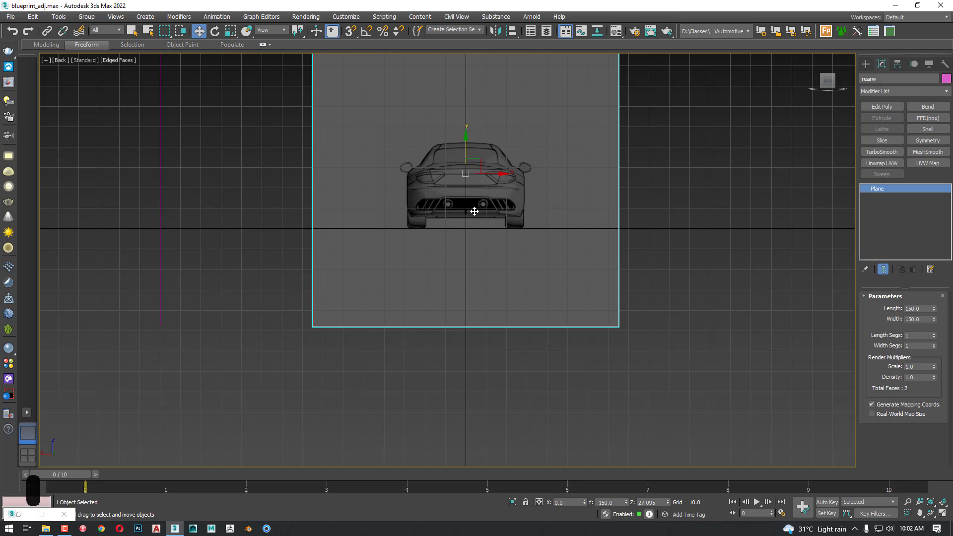
{"action": "left_click", "coordinate": [815, 65]}
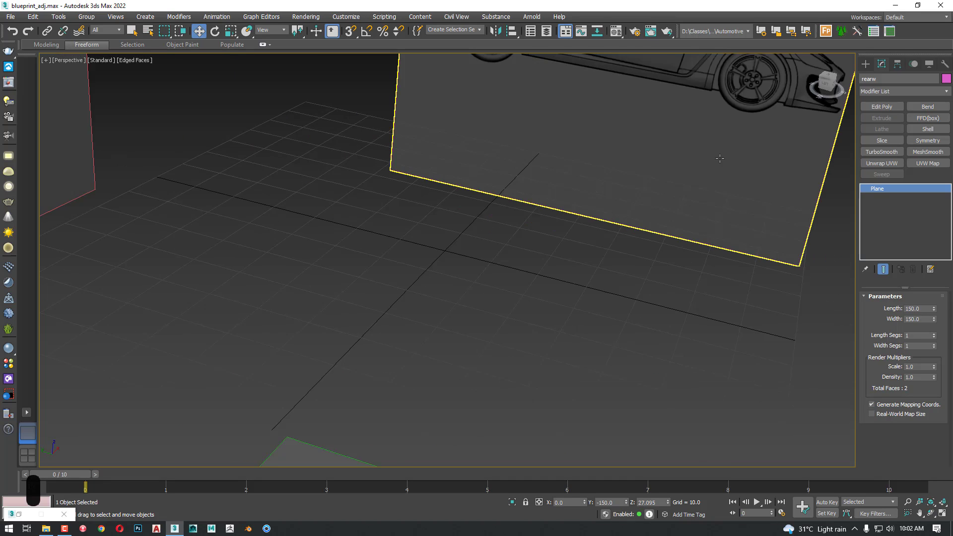
{"action": "middle_click_drag", "start_coordinate": [633, 219], "coordinate": [564, 246], "text": "alt"}
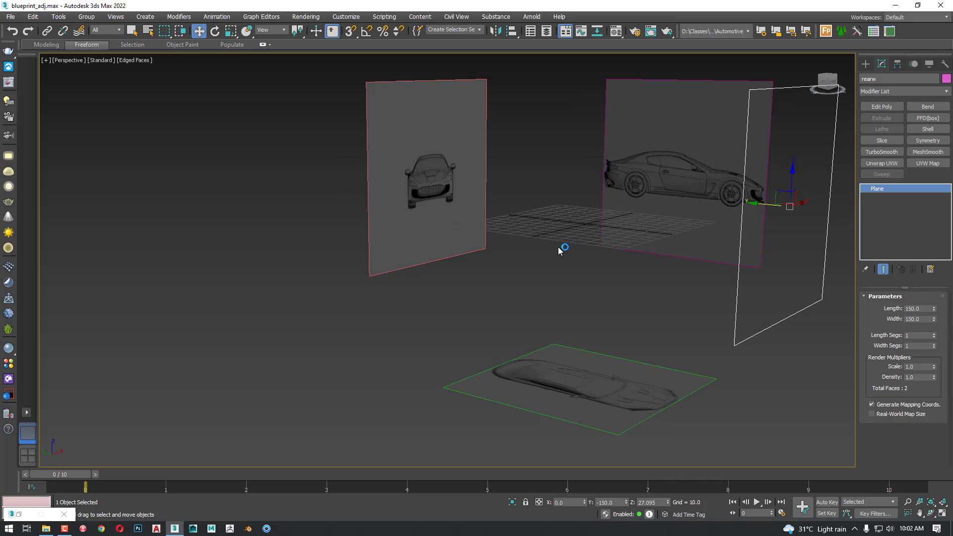
{"action": "left_click", "coordinate": [558, 251]}
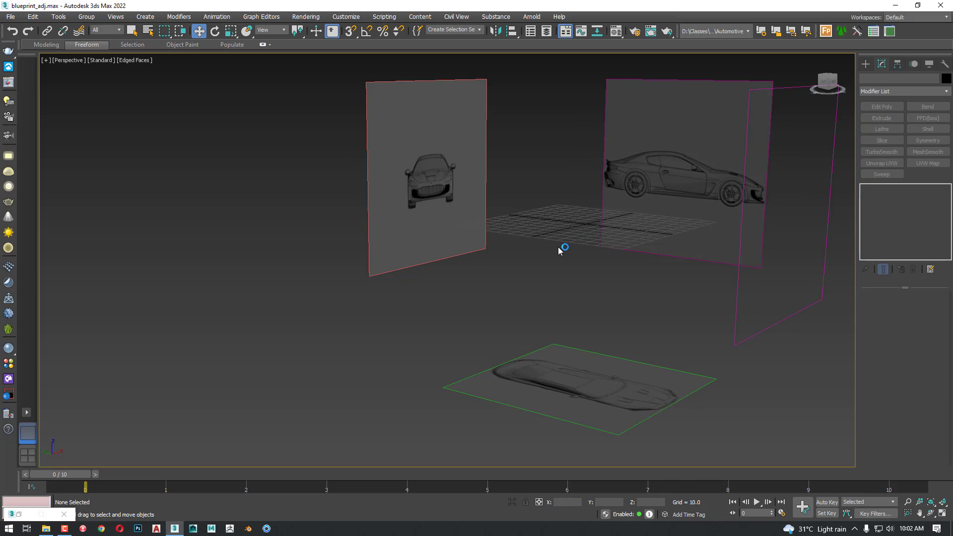
Try freezing all four reference planes with Show Frozen in Gray still enabled, and unfreeze them
{"action": "key", "text": "ctrl+a"}
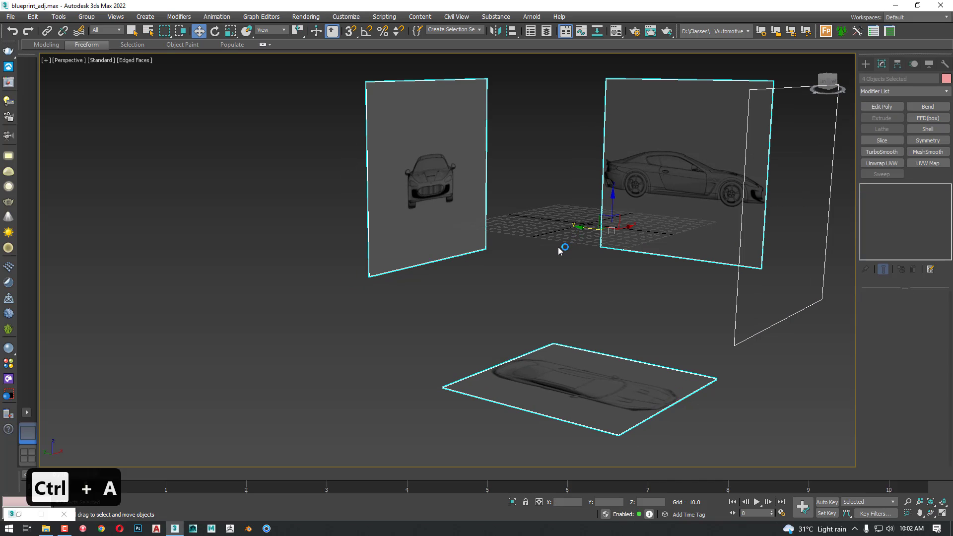
{"action": "right_click", "coordinate": [559, 250]}
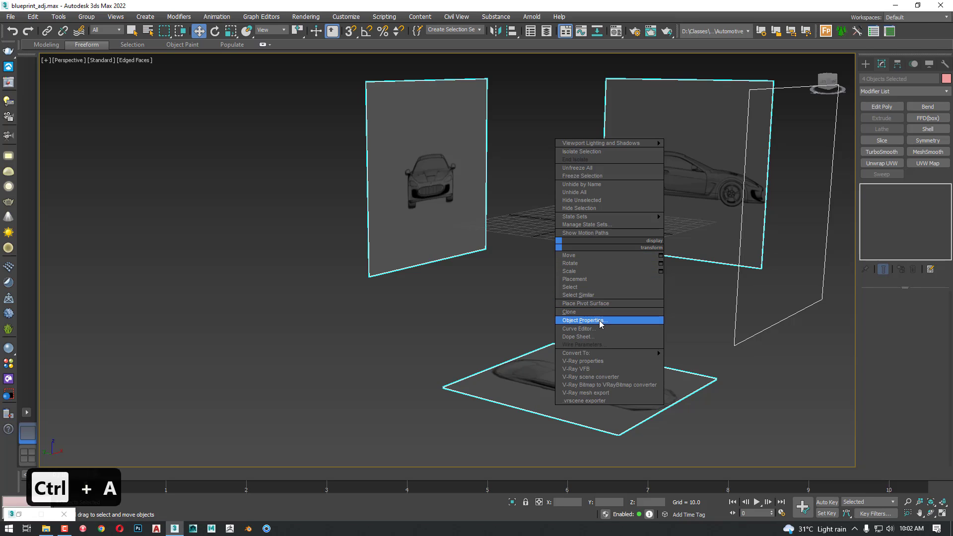
{"action": "left_click", "coordinate": [592, 177]}
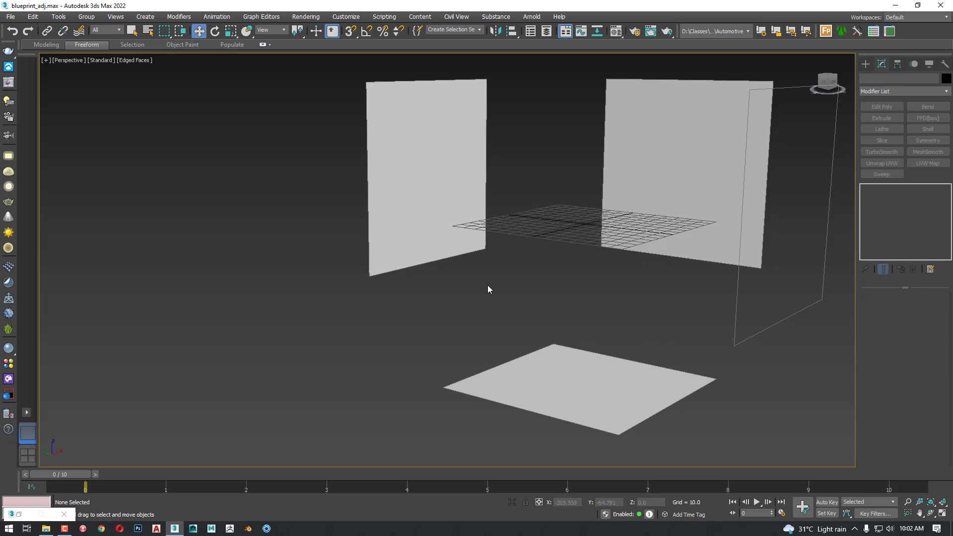
{"action": "right_click", "coordinate": [523, 276]}
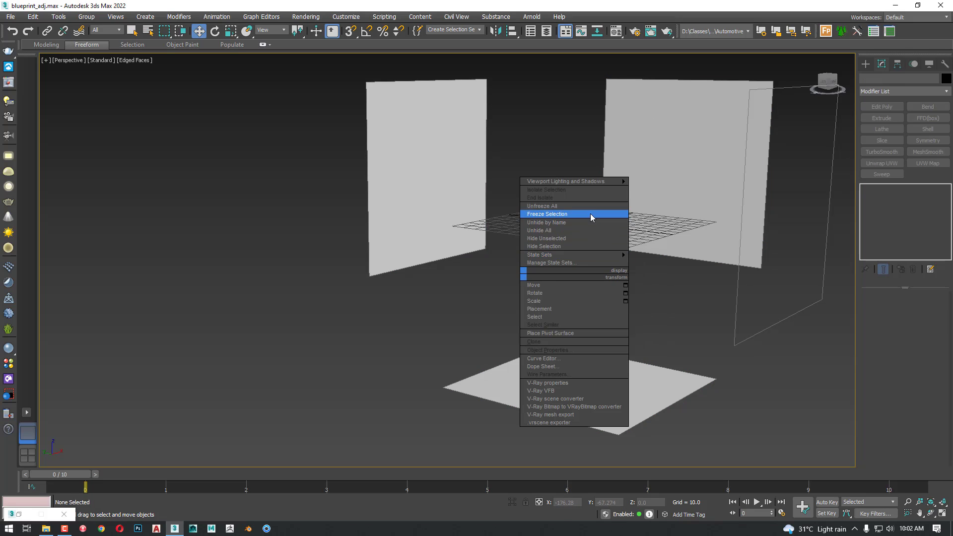
{"action": "left_click", "coordinate": [564, 205]}
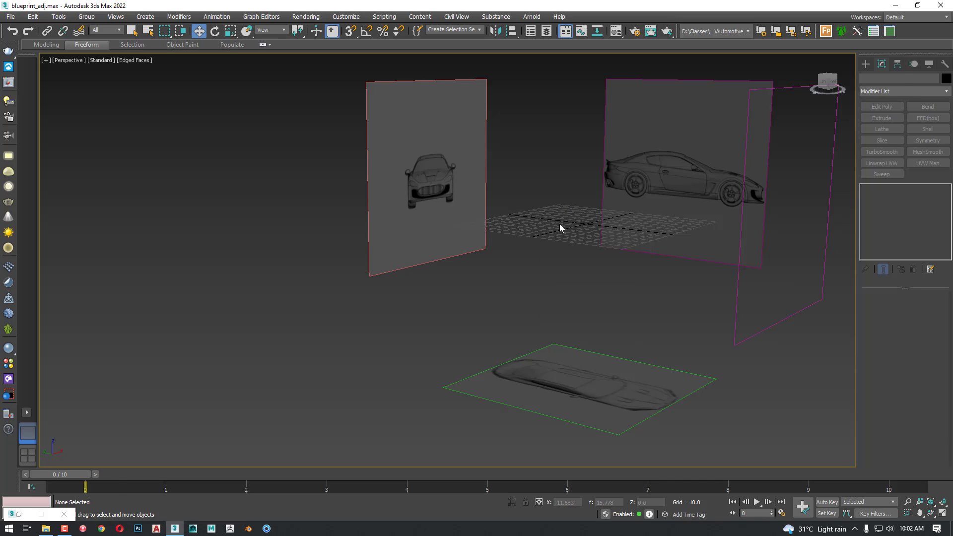
Freeze all four reference planes with Show Frozen in Gray disabled in their object properties, and save the scene
{"action": "key", "text": "ctrl+a"}
{"action": "right_click", "coordinate": [533, 227]}
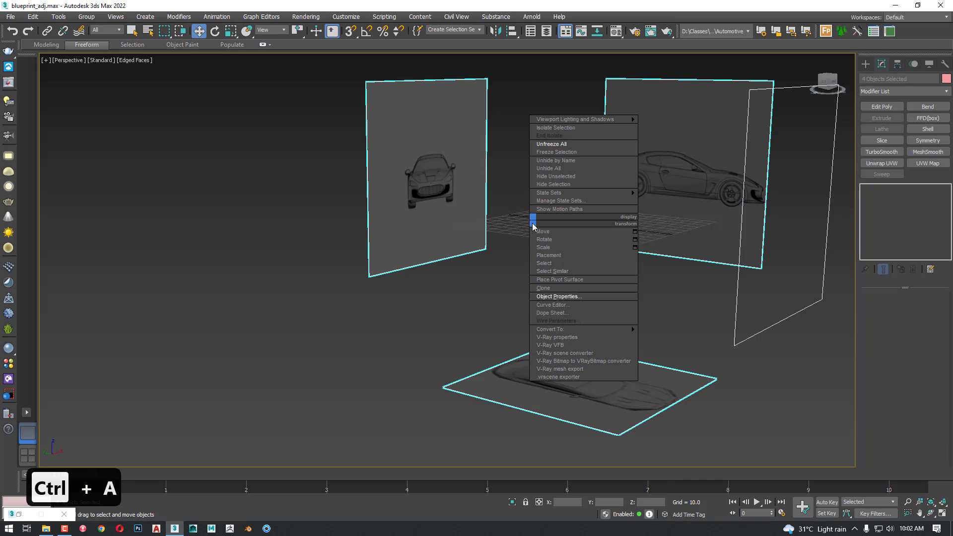
{"action": "left_click", "coordinate": [562, 298]}
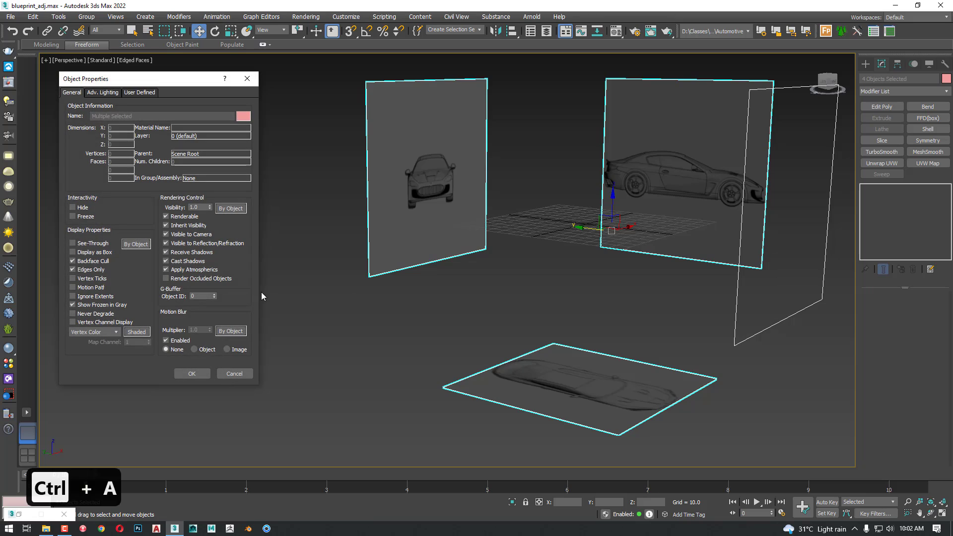
{"action": "left_click", "coordinate": [100, 304]}
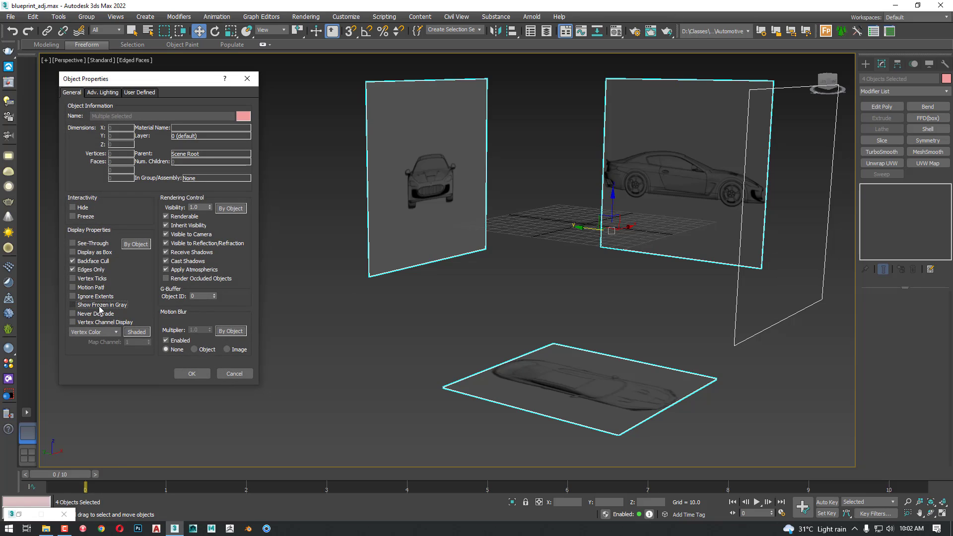
{"action": "left_click", "coordinate": [80, 217]}
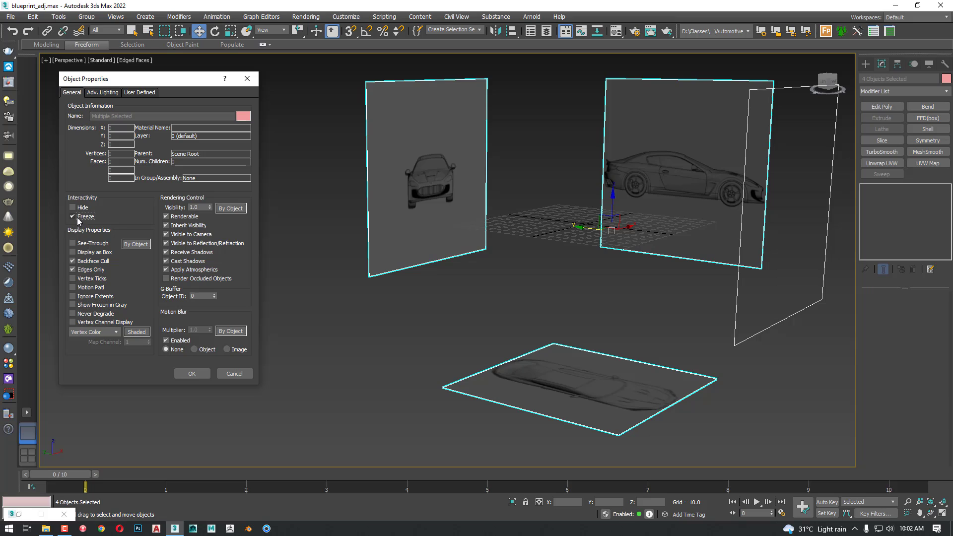
{"action": "left_click", "coordinate": [185, 374]}
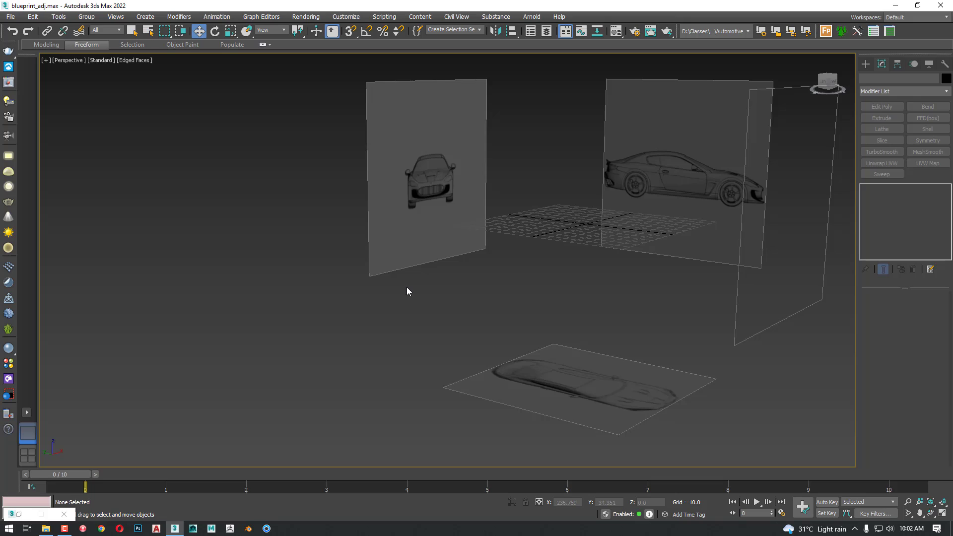
{"action": "key", "text": "ctrl+s"}
{"action": "left_click", "coordinate": [65, 528]}
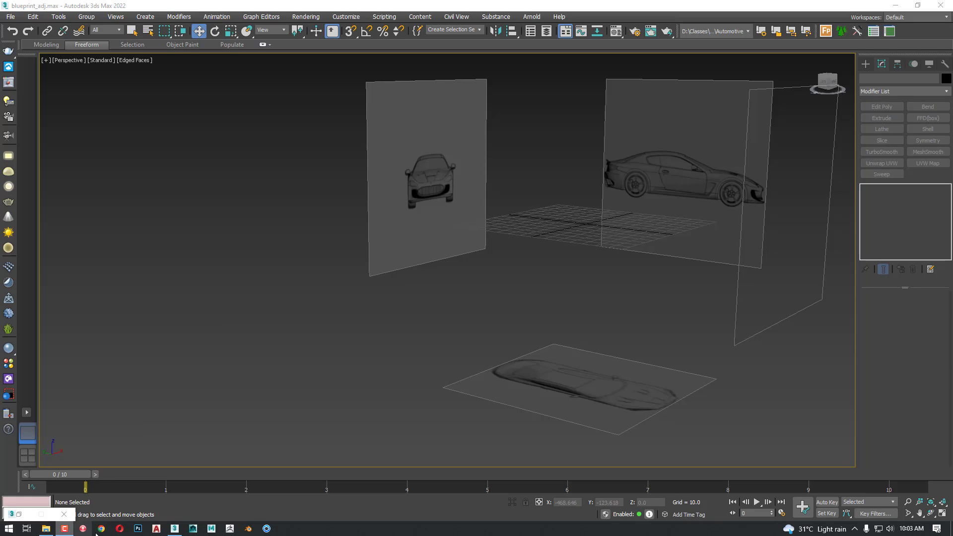